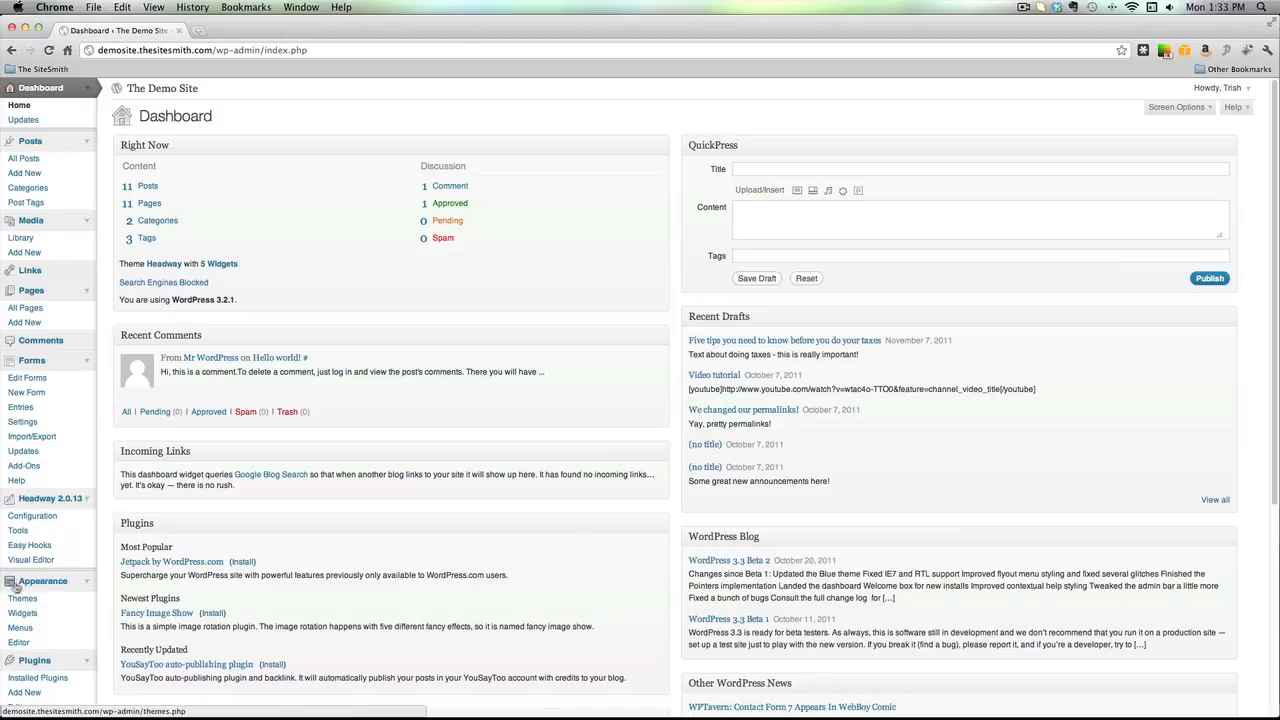
Confirm Gravity Forms is active in Installed Plugins, then start a new form
click(33, 678)
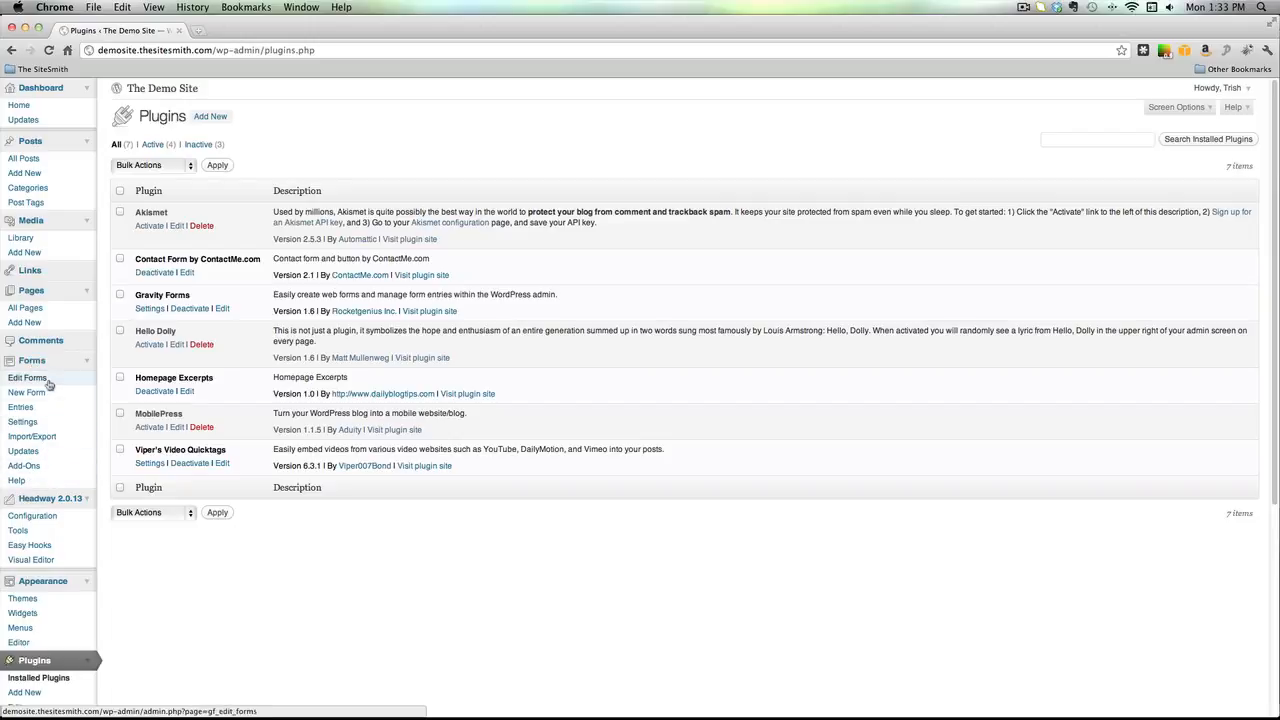
click(22, 398)
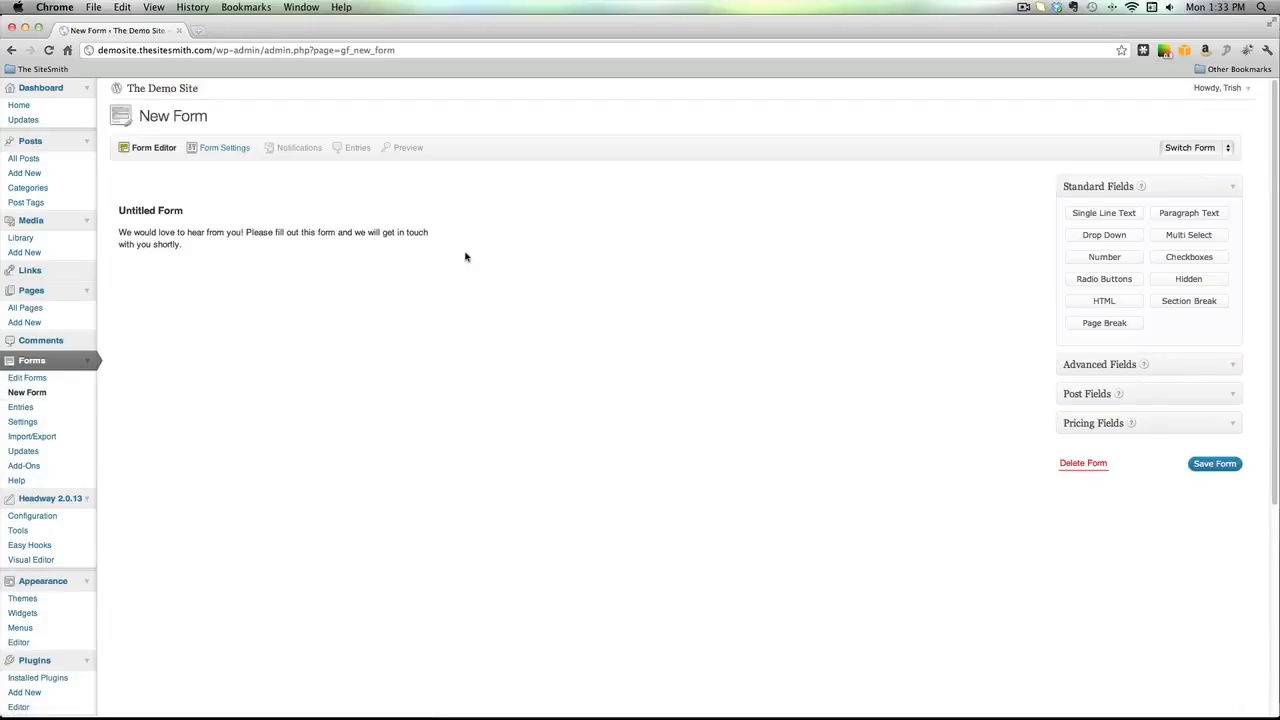
Title the form 'Referral Form' and describe it 'Like us? Love us? Refer us to friends and family!'
mouse_move(337, 206)
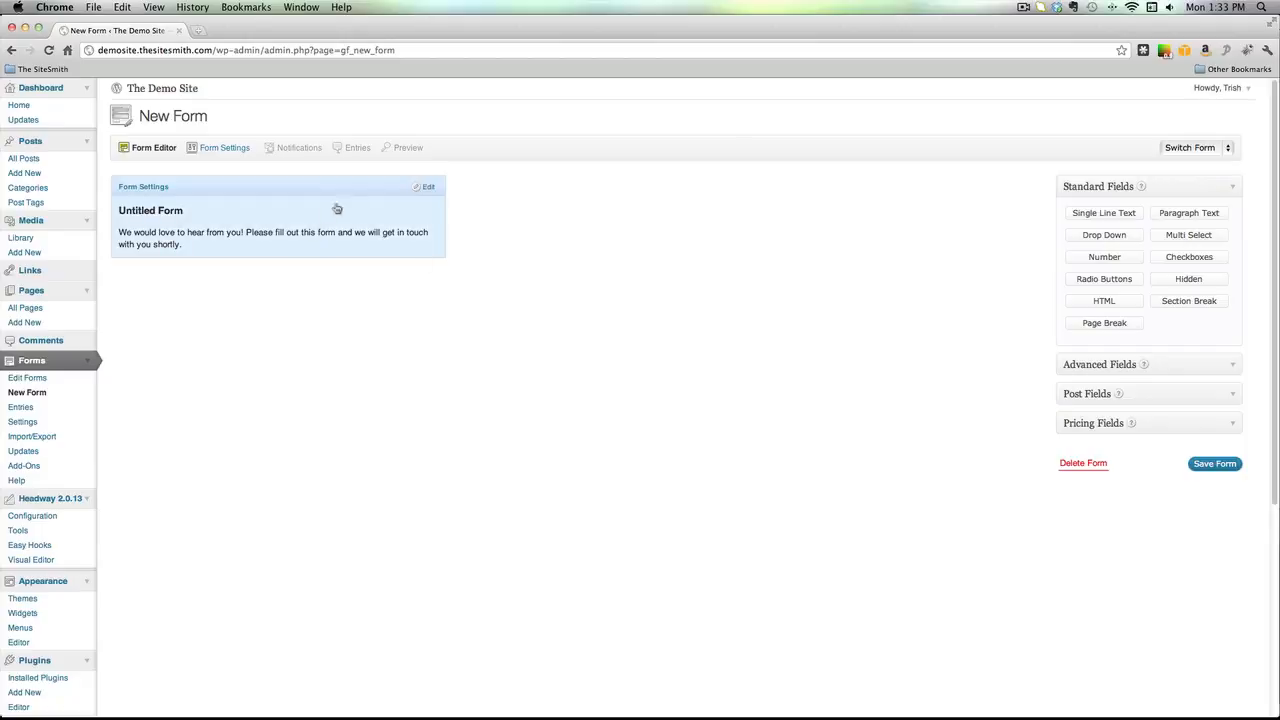
click(427, 188)
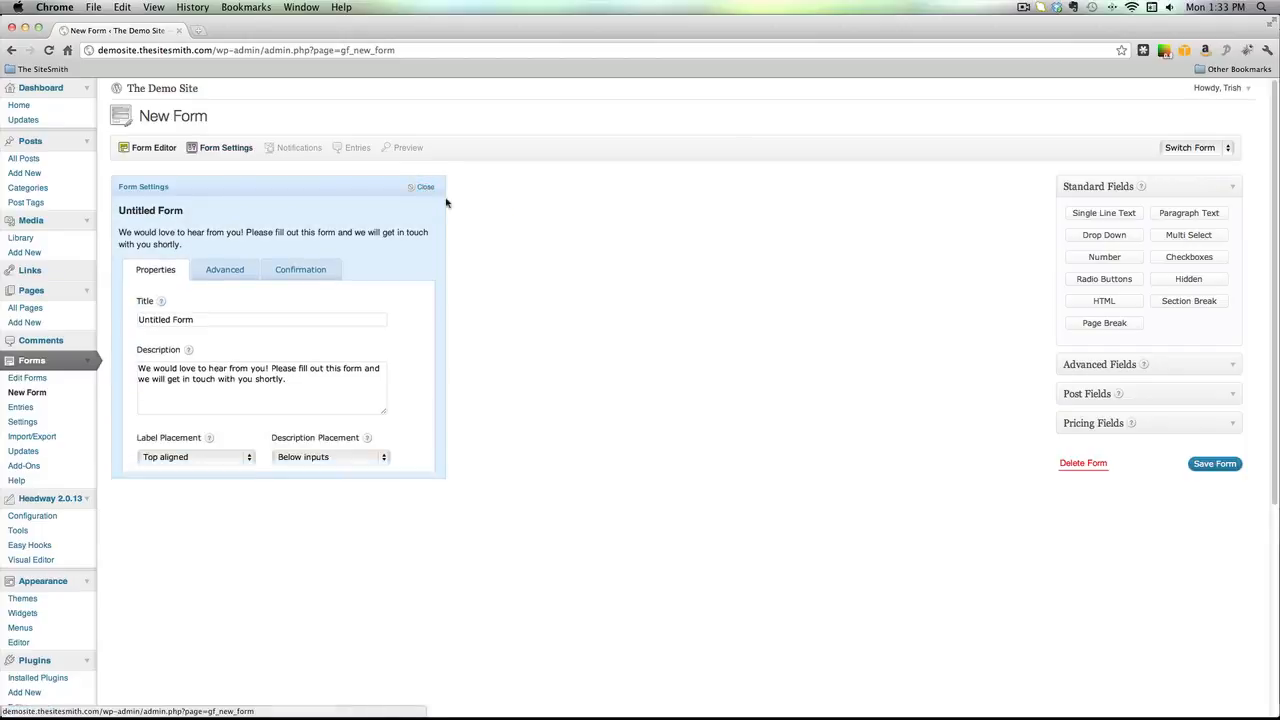
double_click(164, 320)
text(Referral)
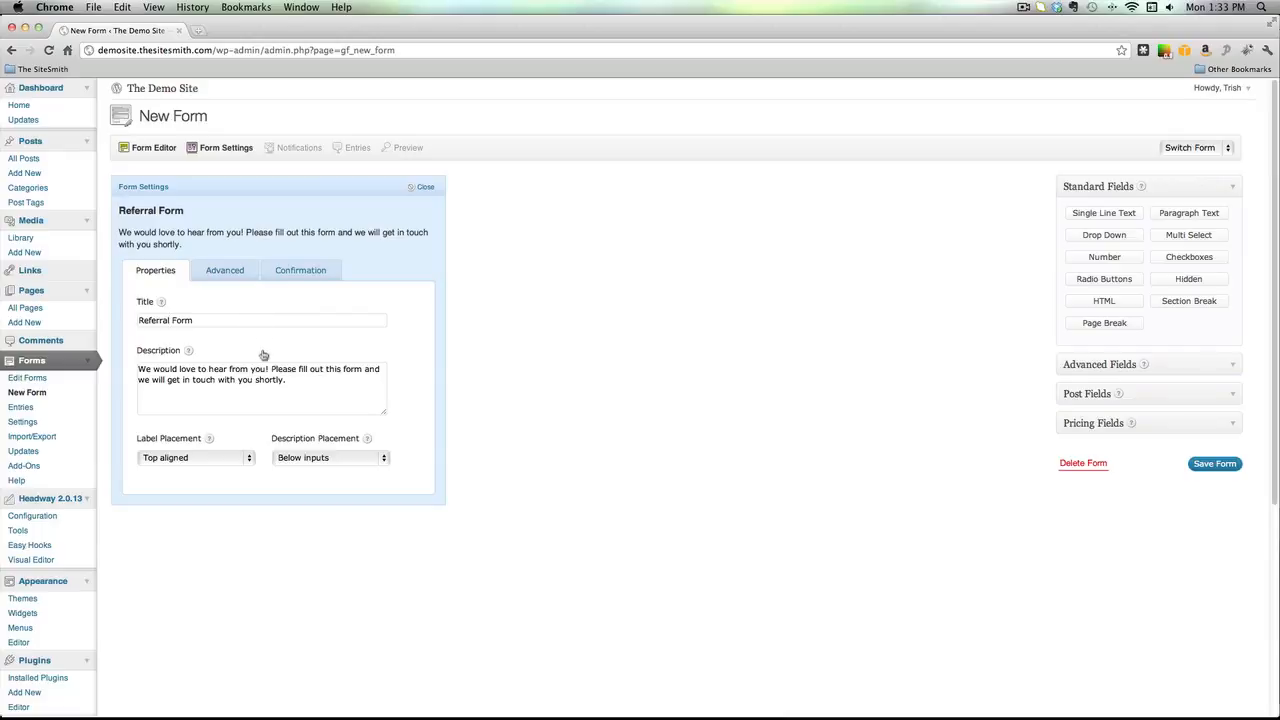
drag(302, 385, 133, 366)
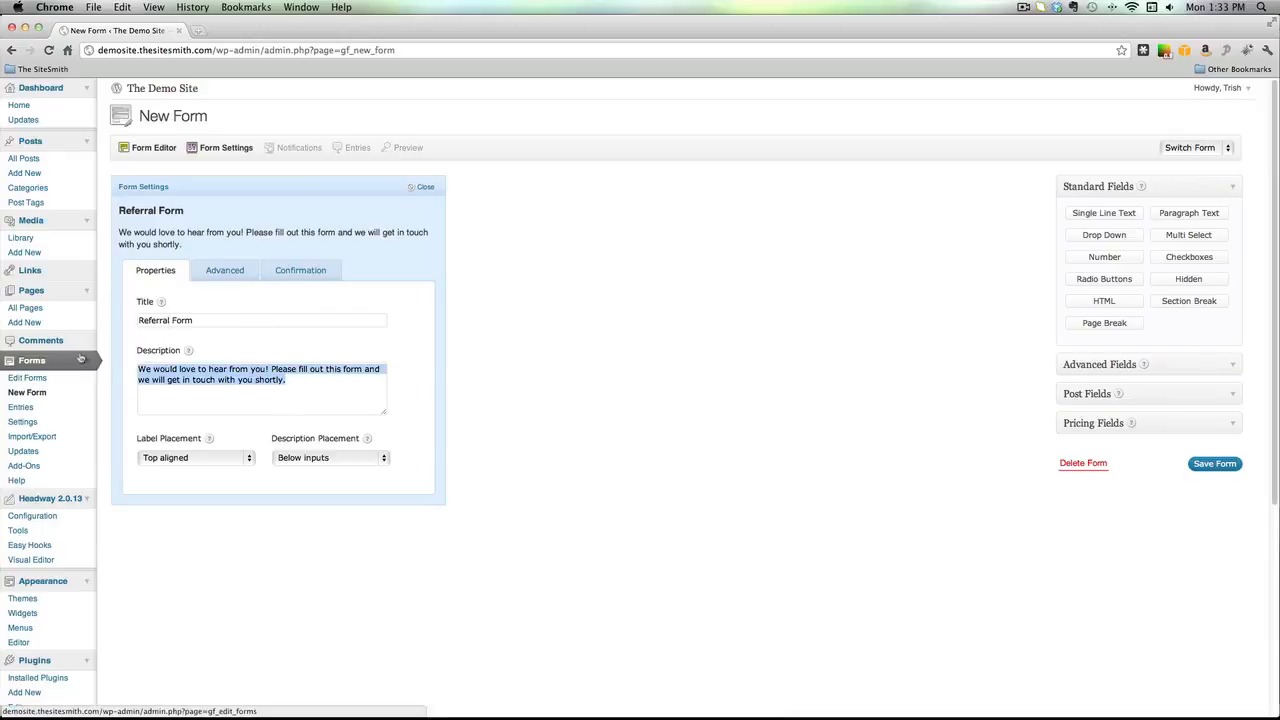
text(Like us)
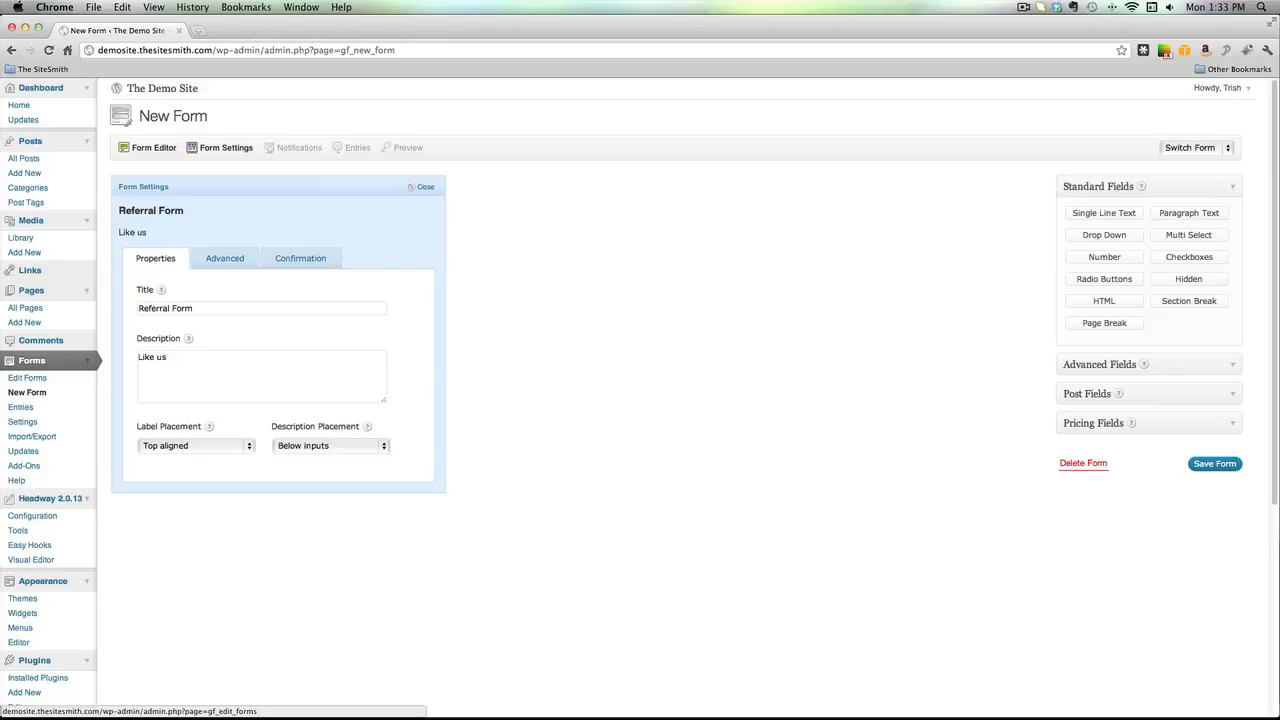
text(? Love us? Refer us to)
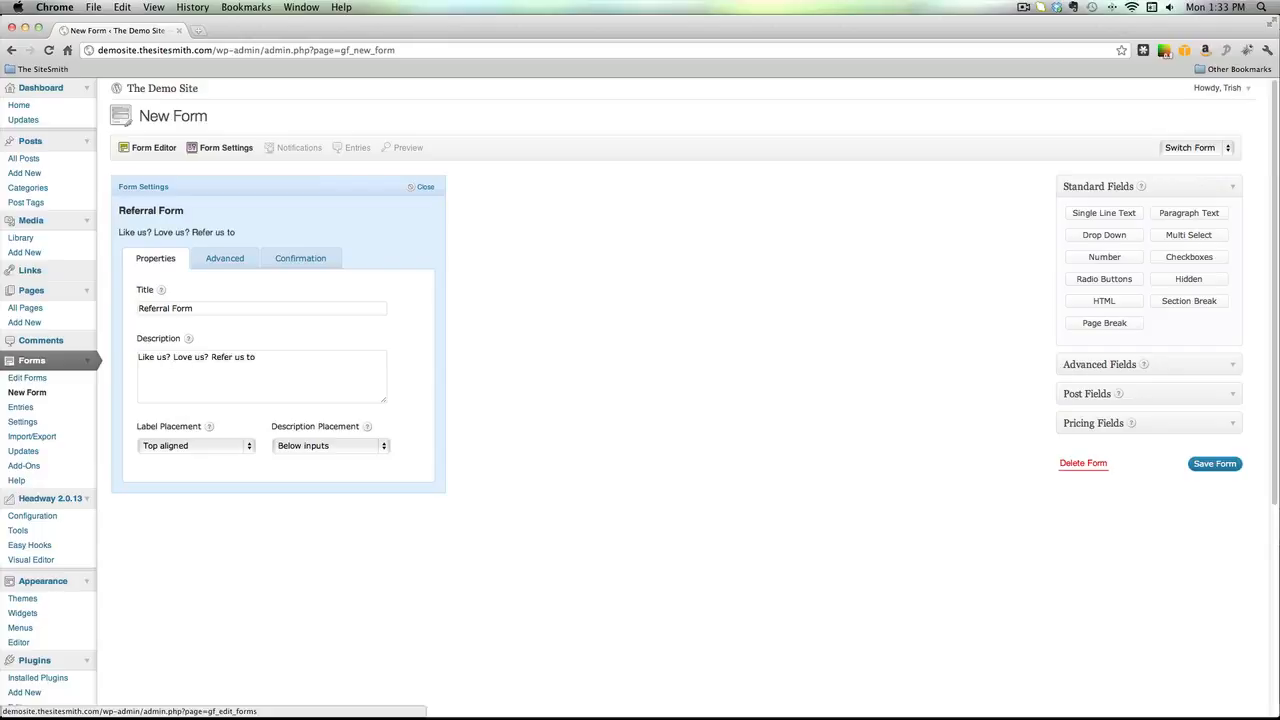
text( friends and family!)
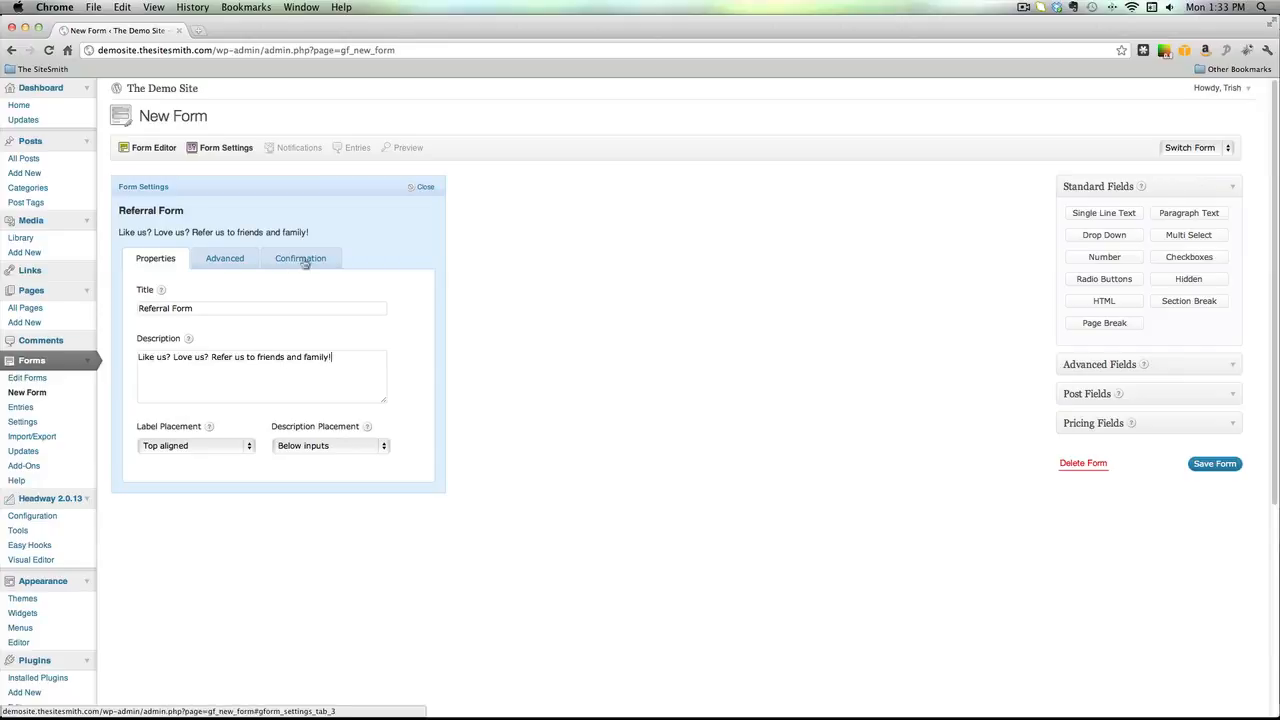
Keep labels Top aligned and descriptions Below inputs, then view advanced form settings
click(226, 447)
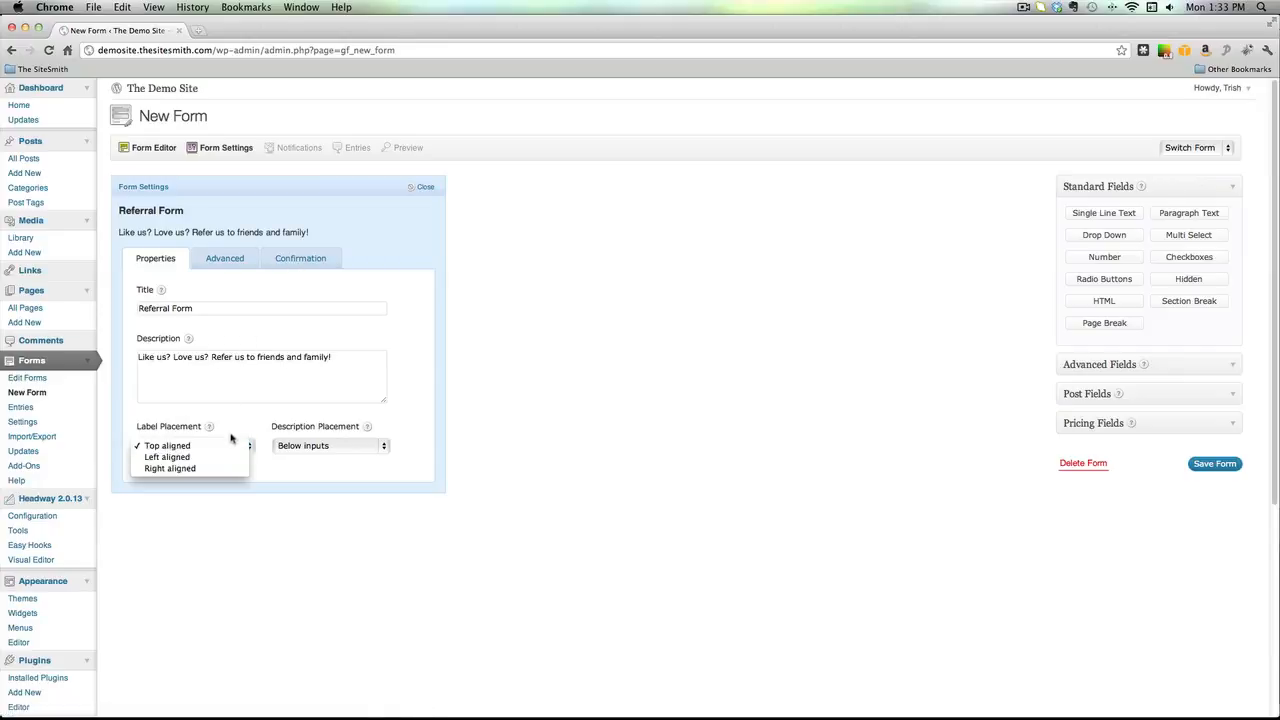
click(232, 443)
click(313, 447)
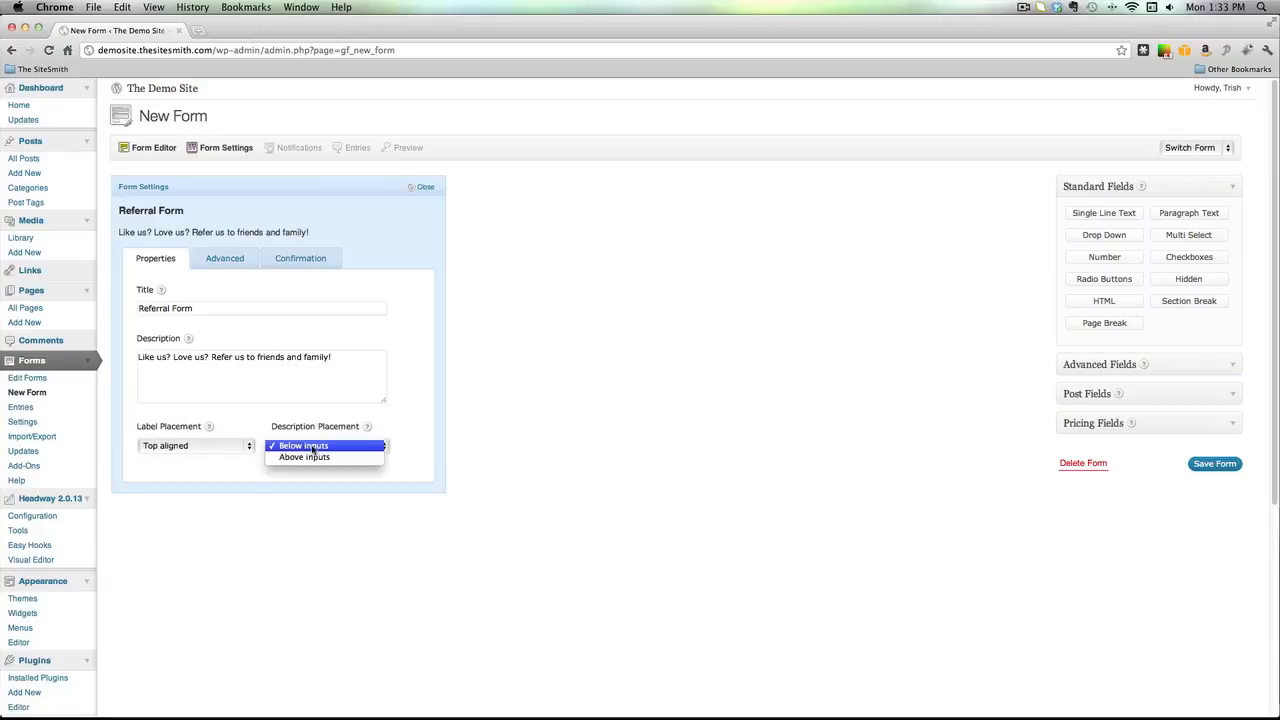
click(313, 447)
click(225, 258)
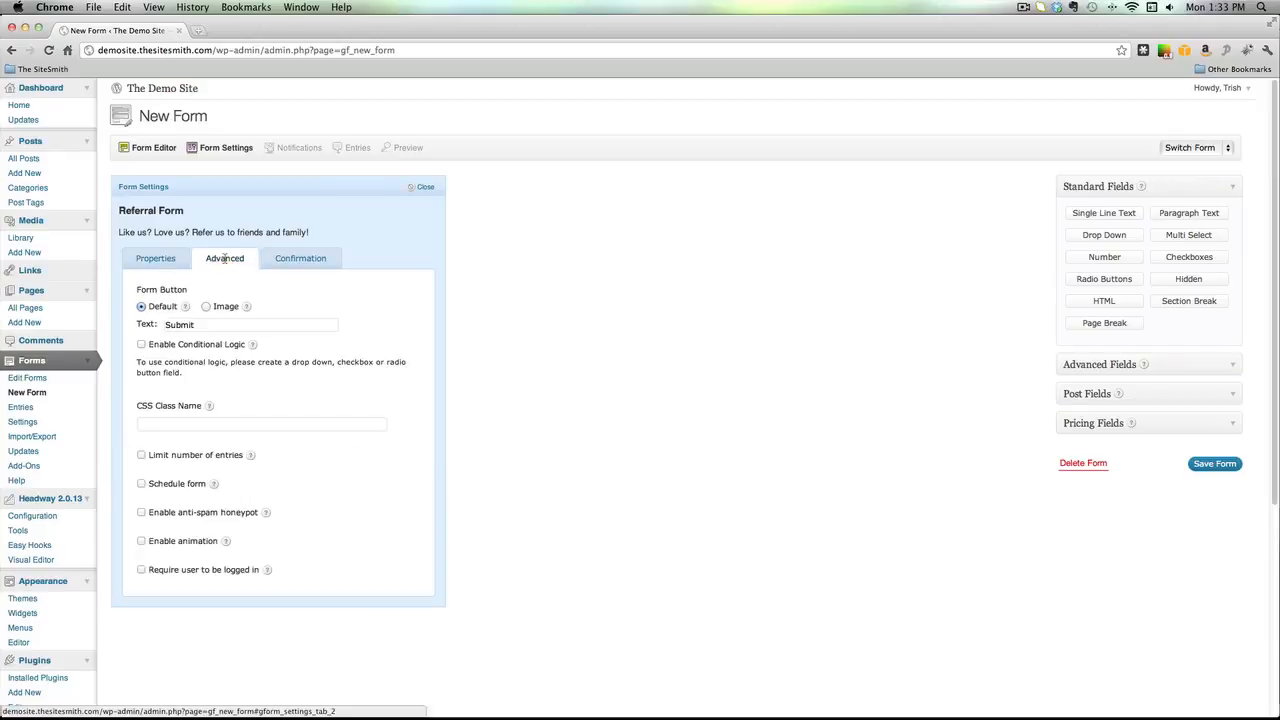
Change the form button text from 'Submit' to 'Send'
double_click(172, 325)
text(Send)
click(300, 259)
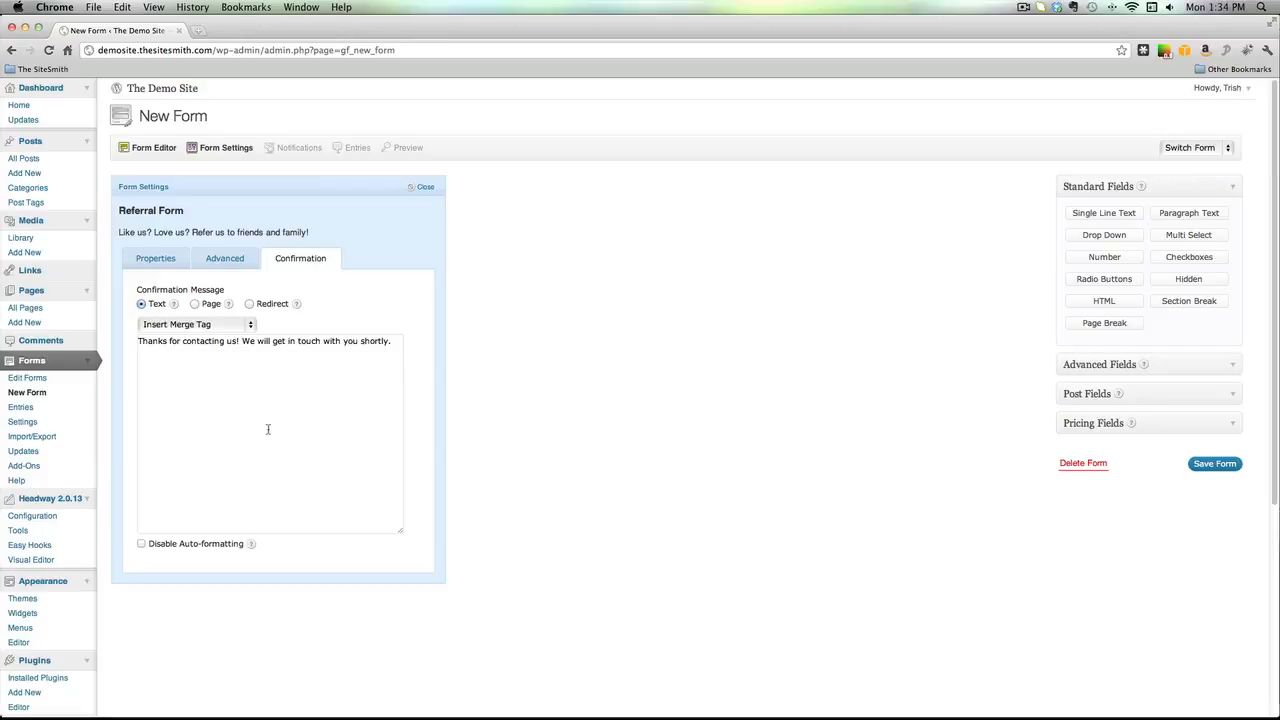
Try the Page and Redirect confirmation types, then return to a Text confirmation
click(195, 304)
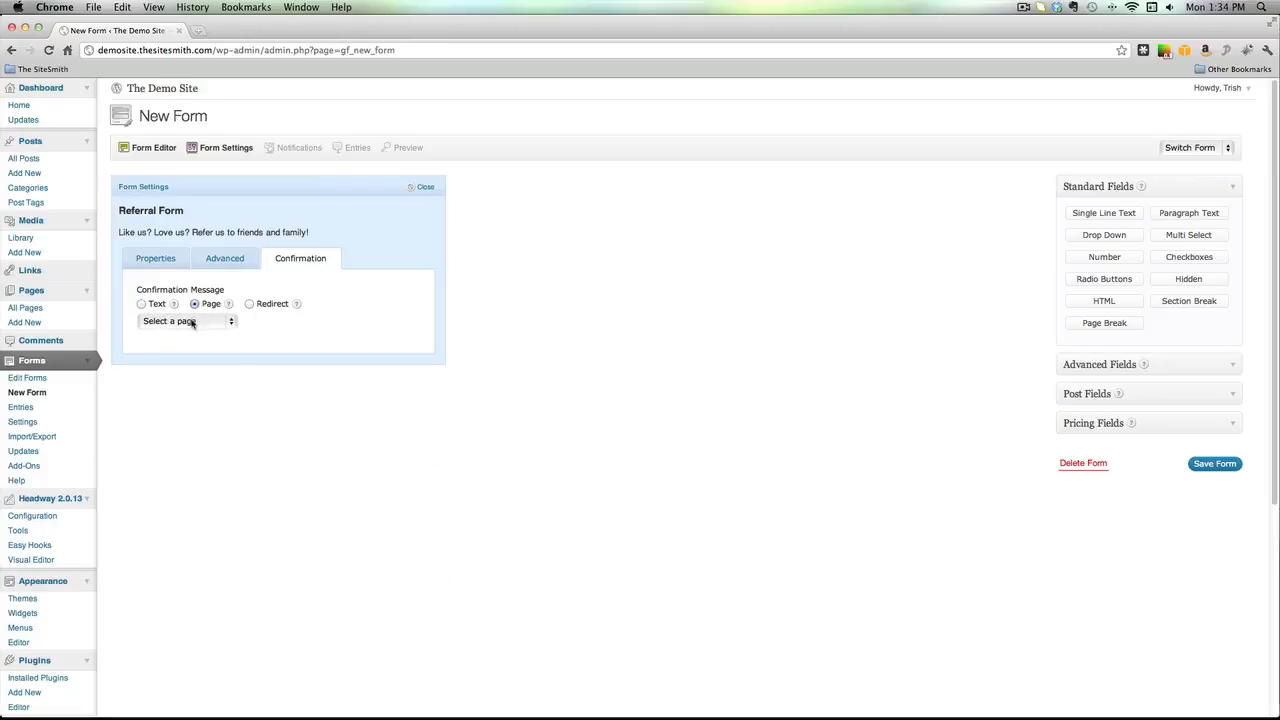
click(191, 321)
click(191, 321)
click(250, 304)
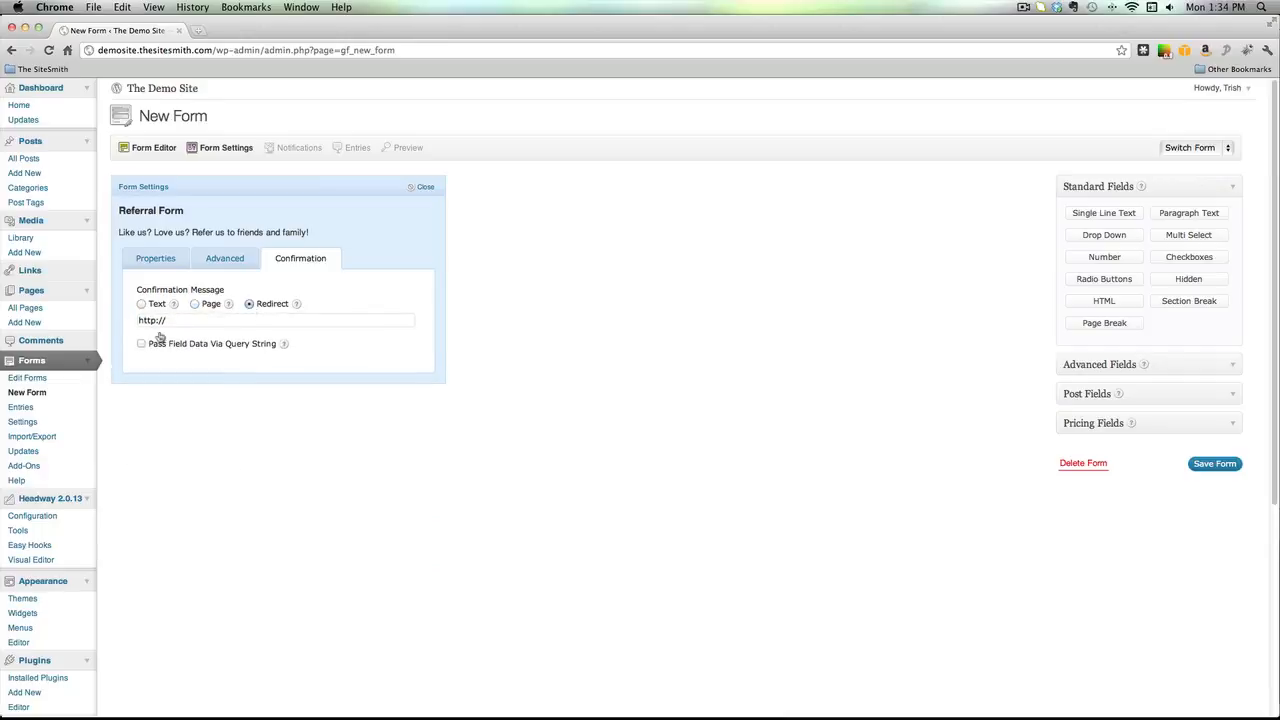
click(141, 304)
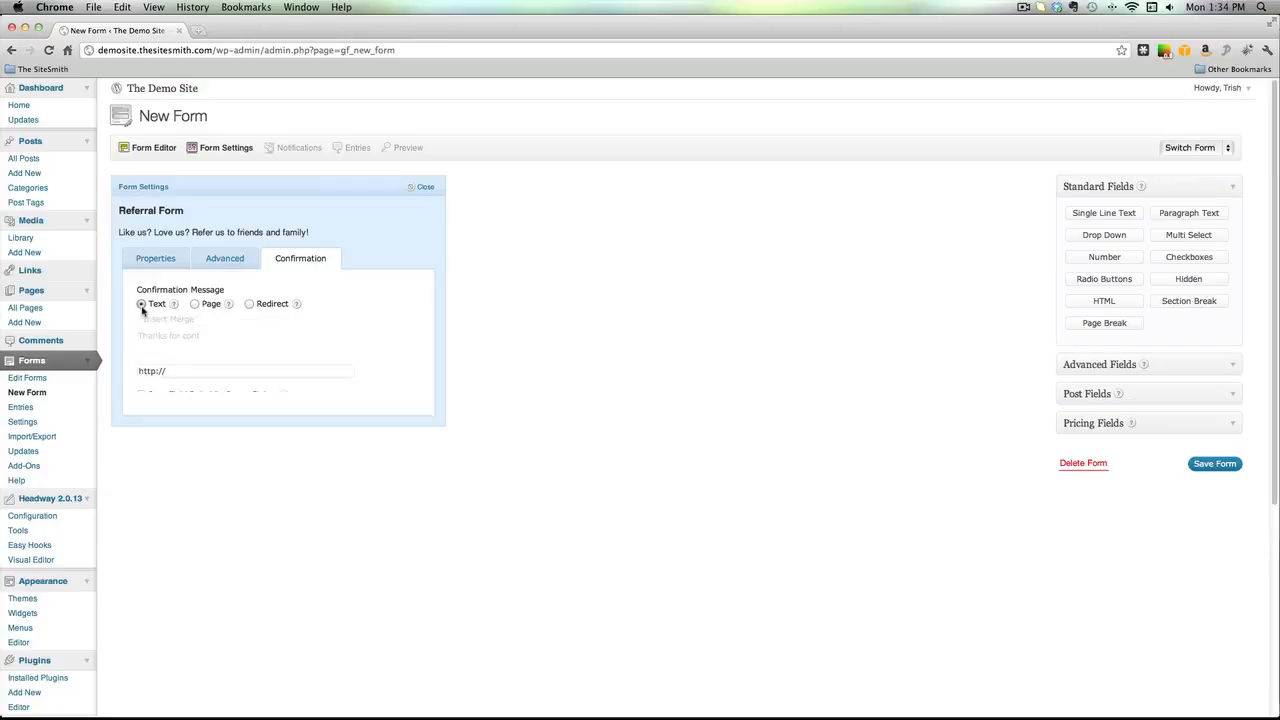
Edit the confirmation message to read only 'Thanks for referring us!' and close settings
double_click(203, 341)
text(referring us! We will get in touch with you shortly.)
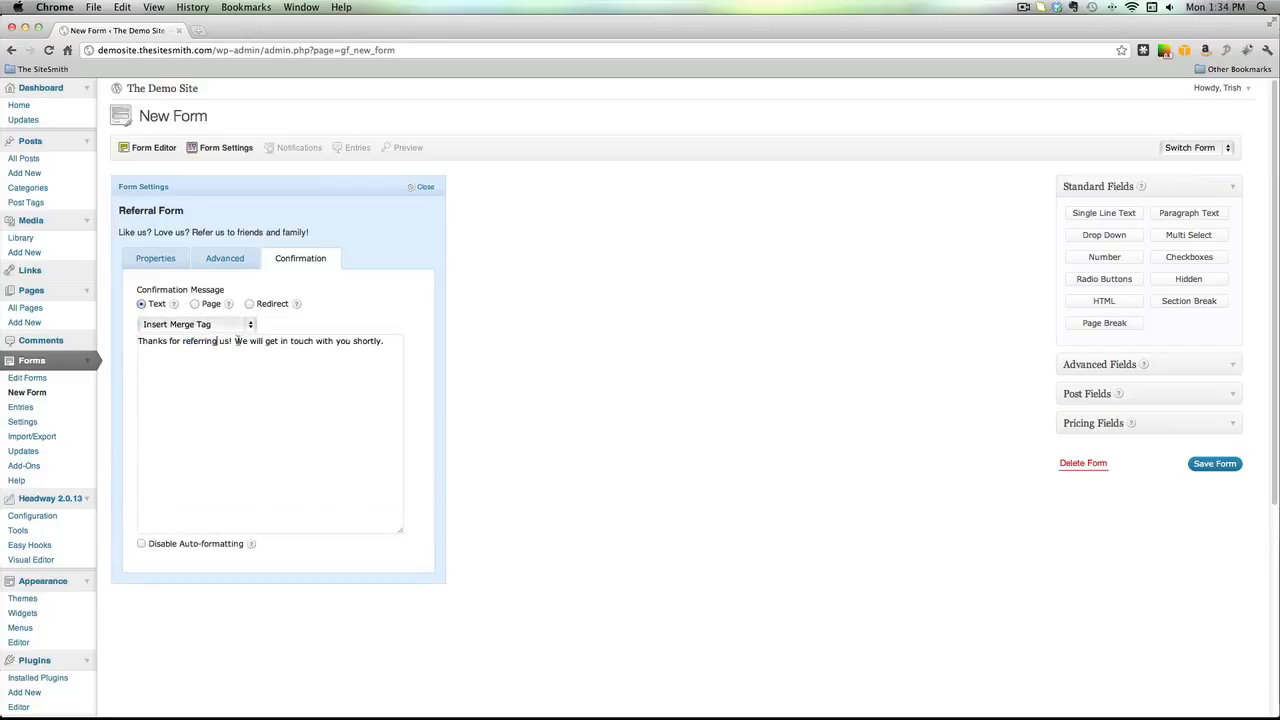
drag(233, 341, 384, 341)
key(BackSpace)
click(424, 187)
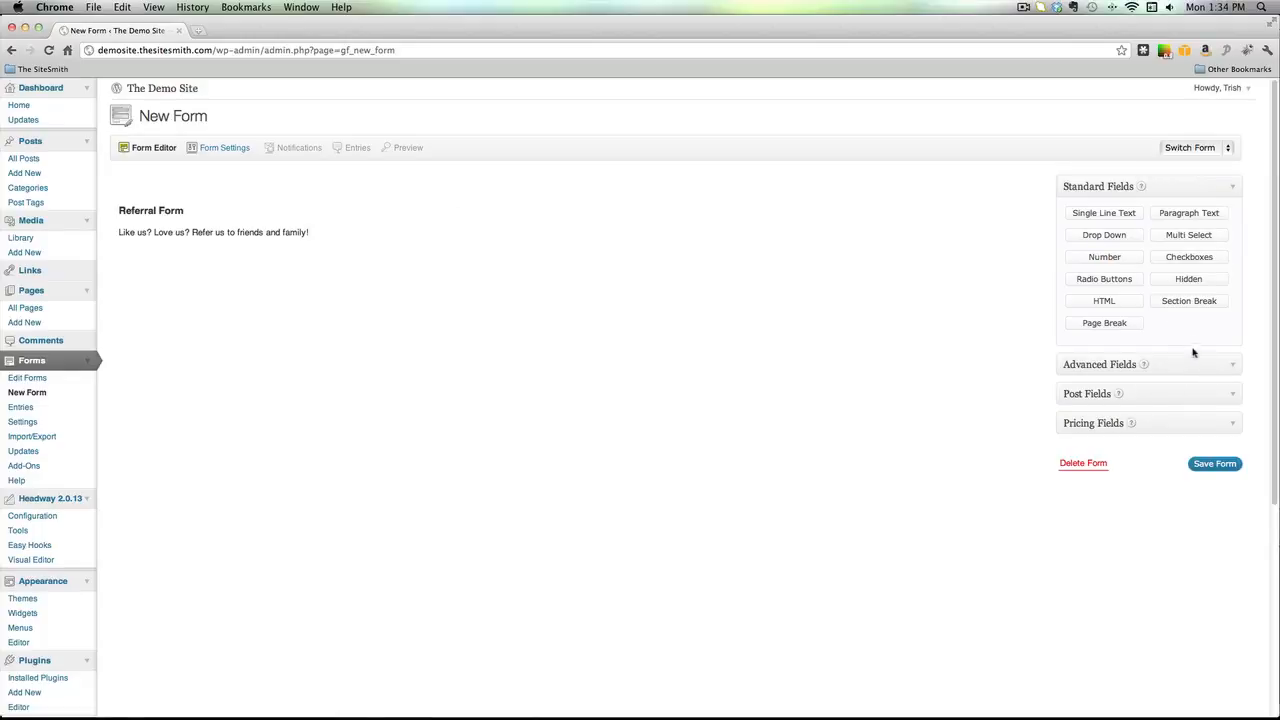
Add an Email, a Name, a second Name and a second Email field from Advanced Fields
click(1230, 366)
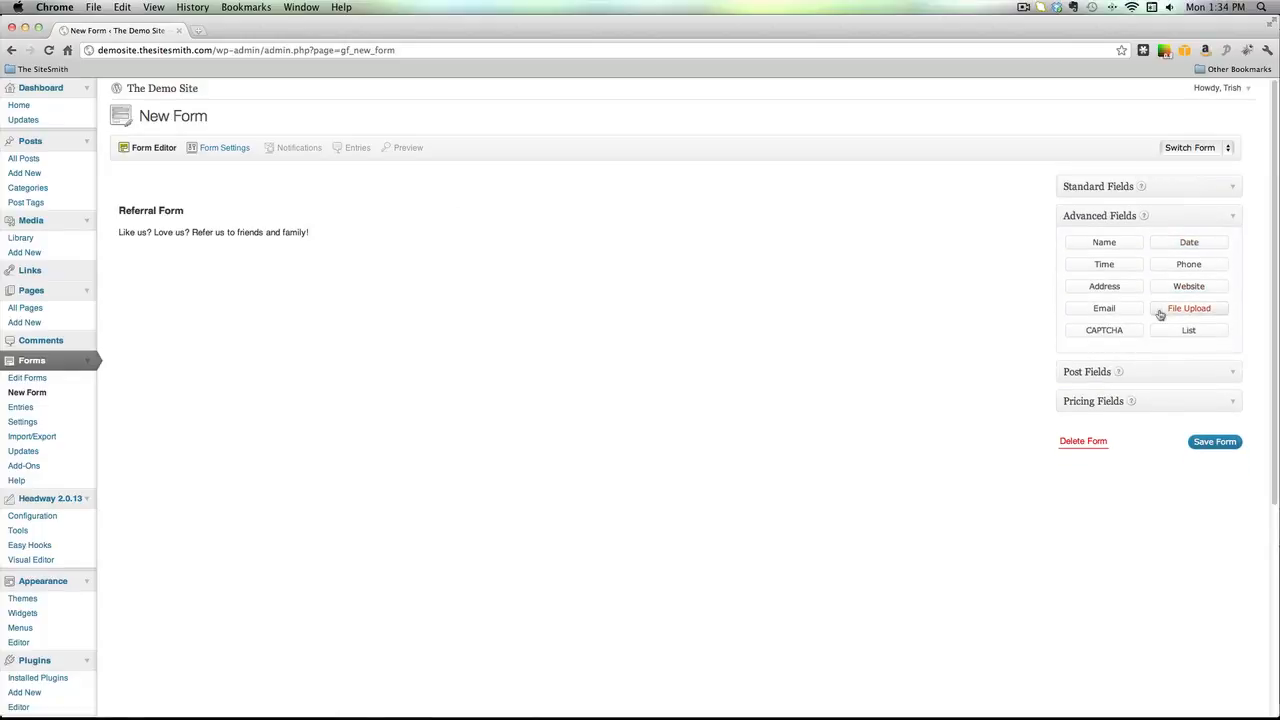
click(1112, 310)
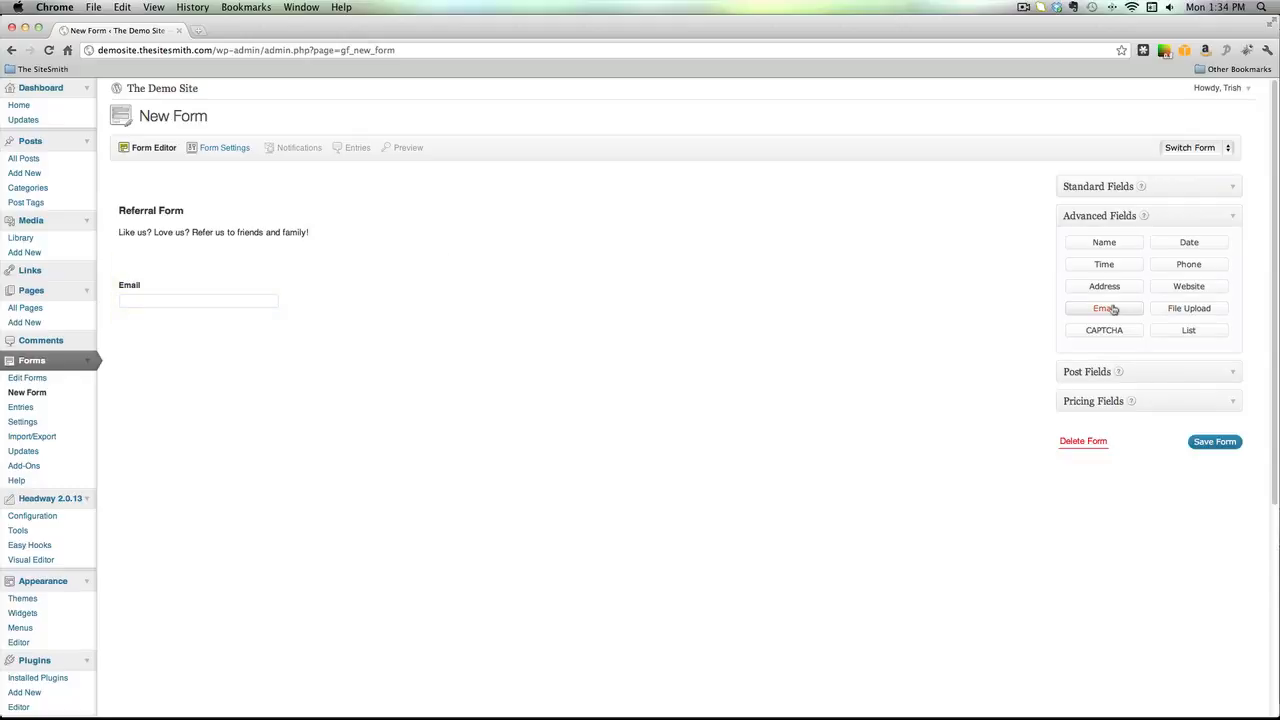
click(1104, 243)
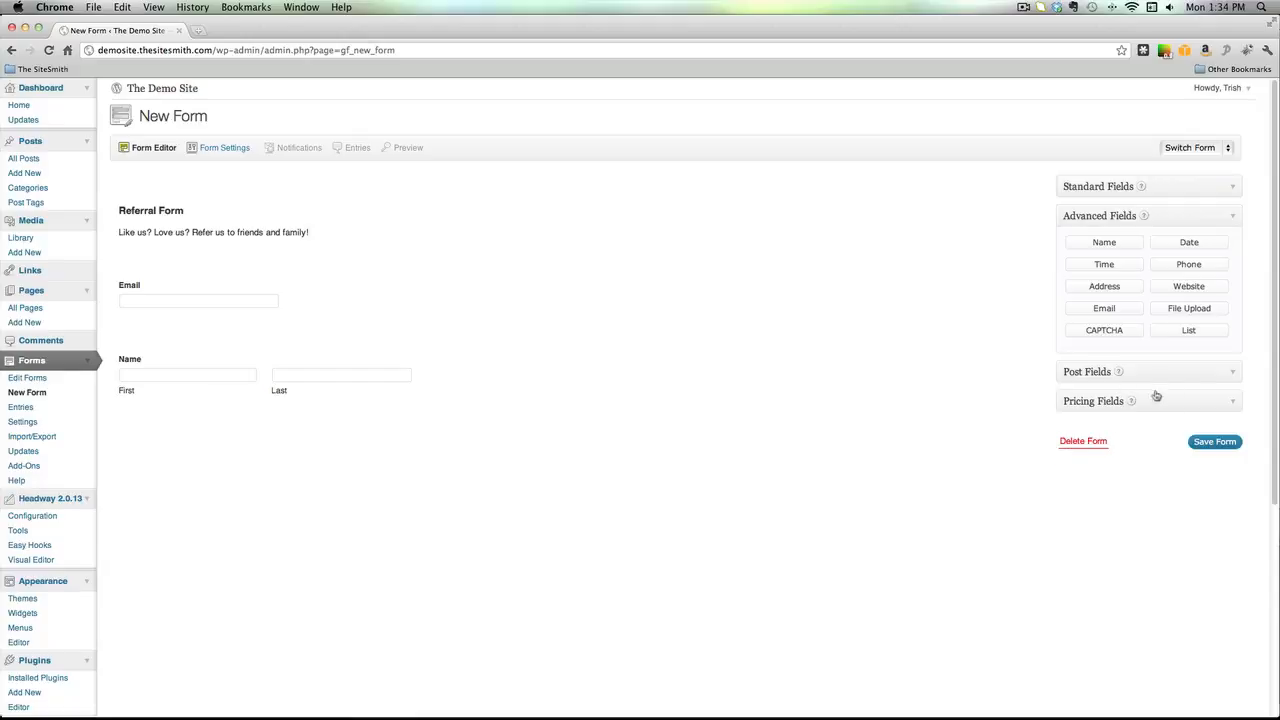
click(1232, 376)
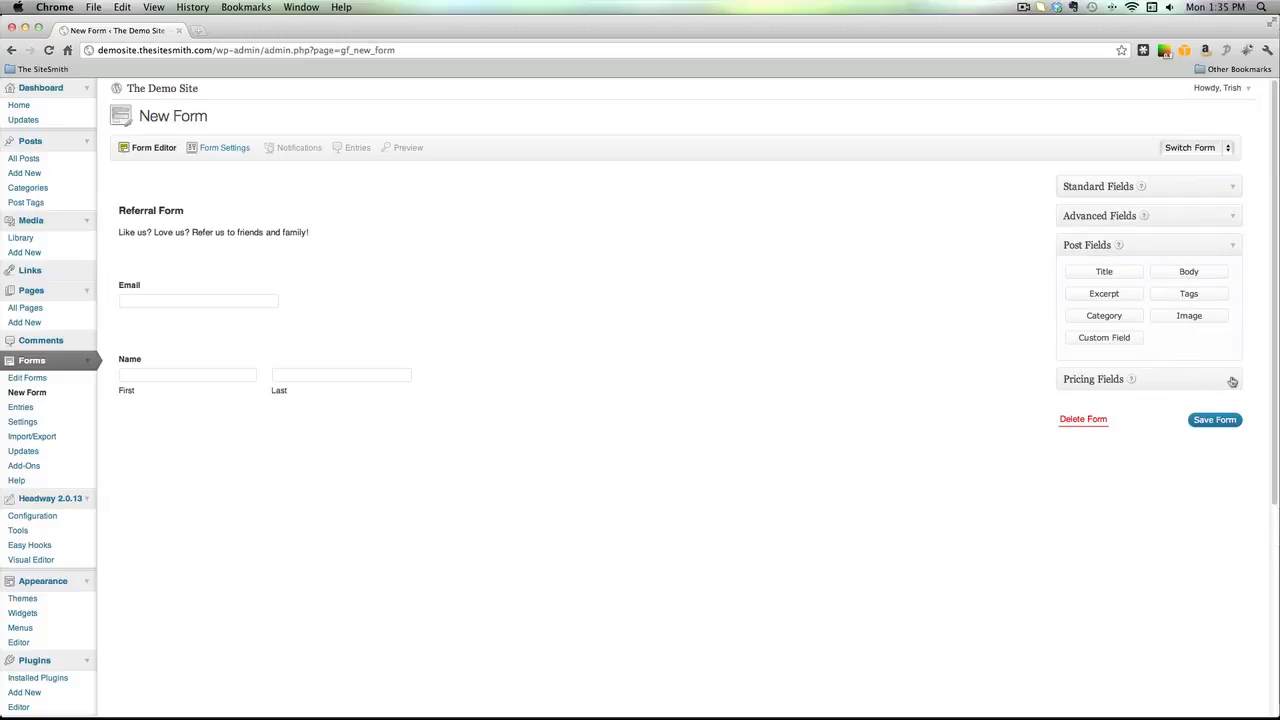
click(1234, 189)
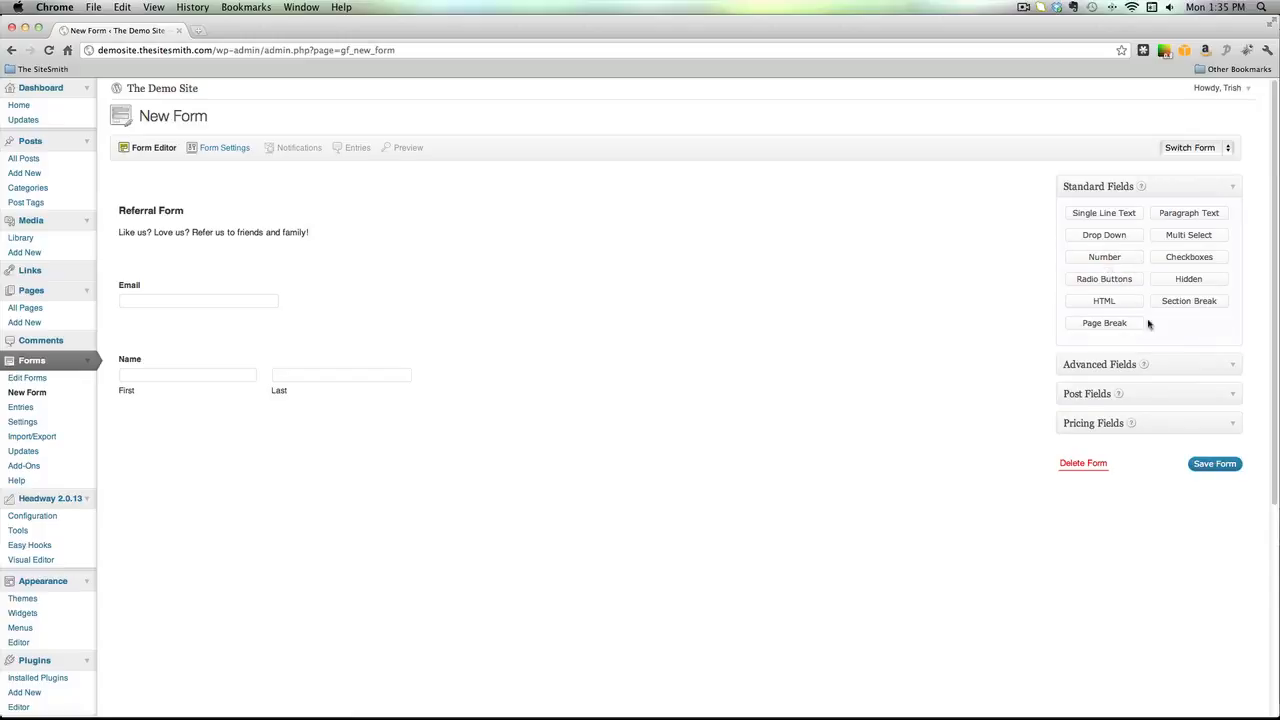
click(1229, 368)
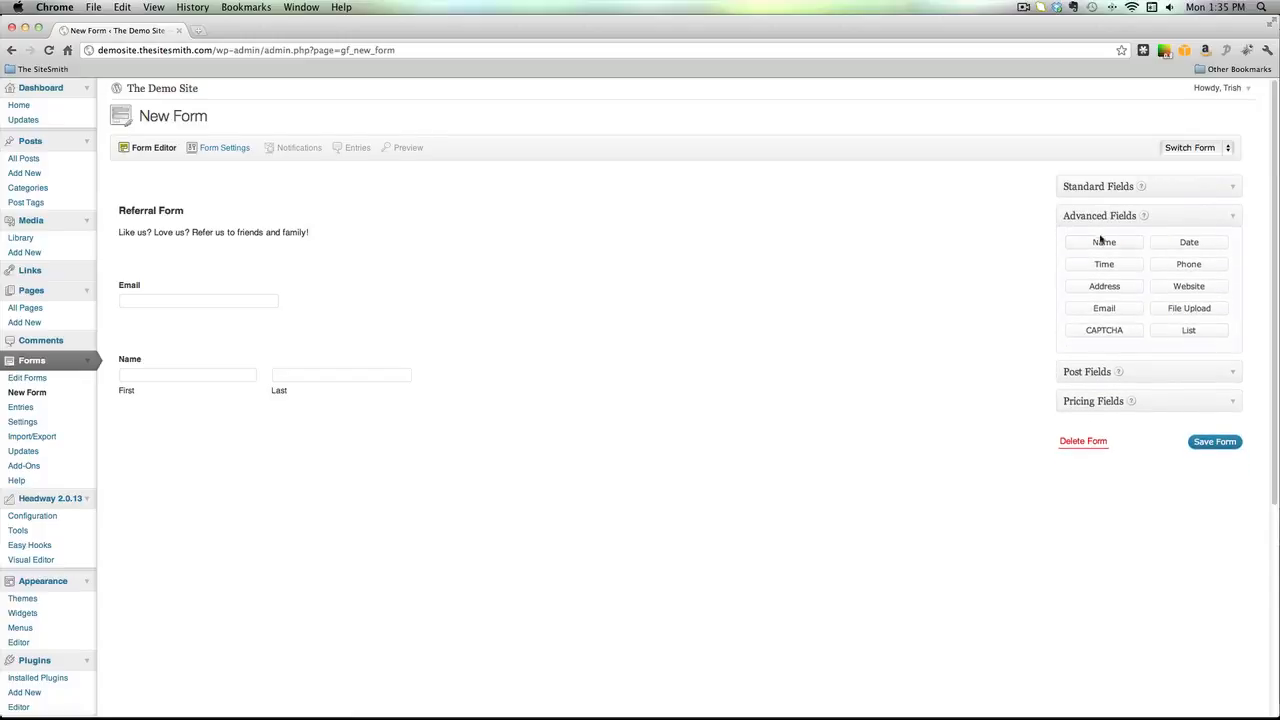
click(1102, 244)
click(1102, 309)
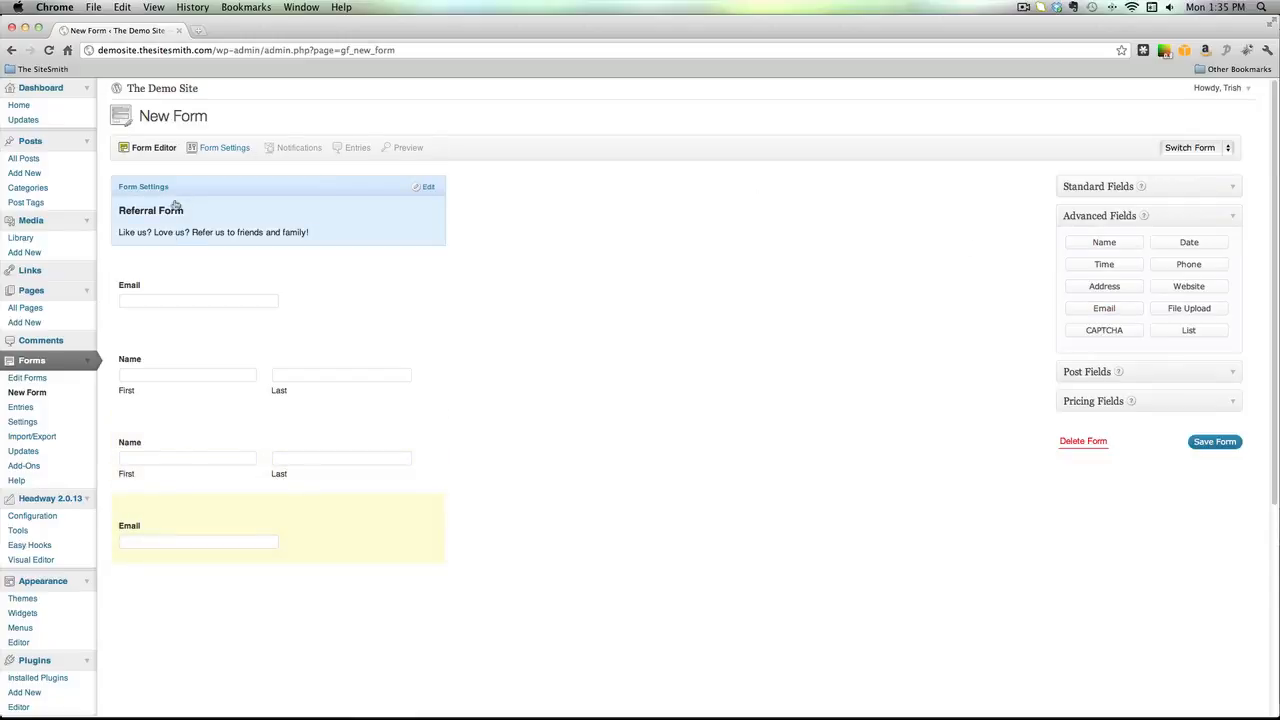
Move a Name field to the top, label it 'Your name:' and describe it 'Enter your name here.'
drag(165, 345, 174, 271)
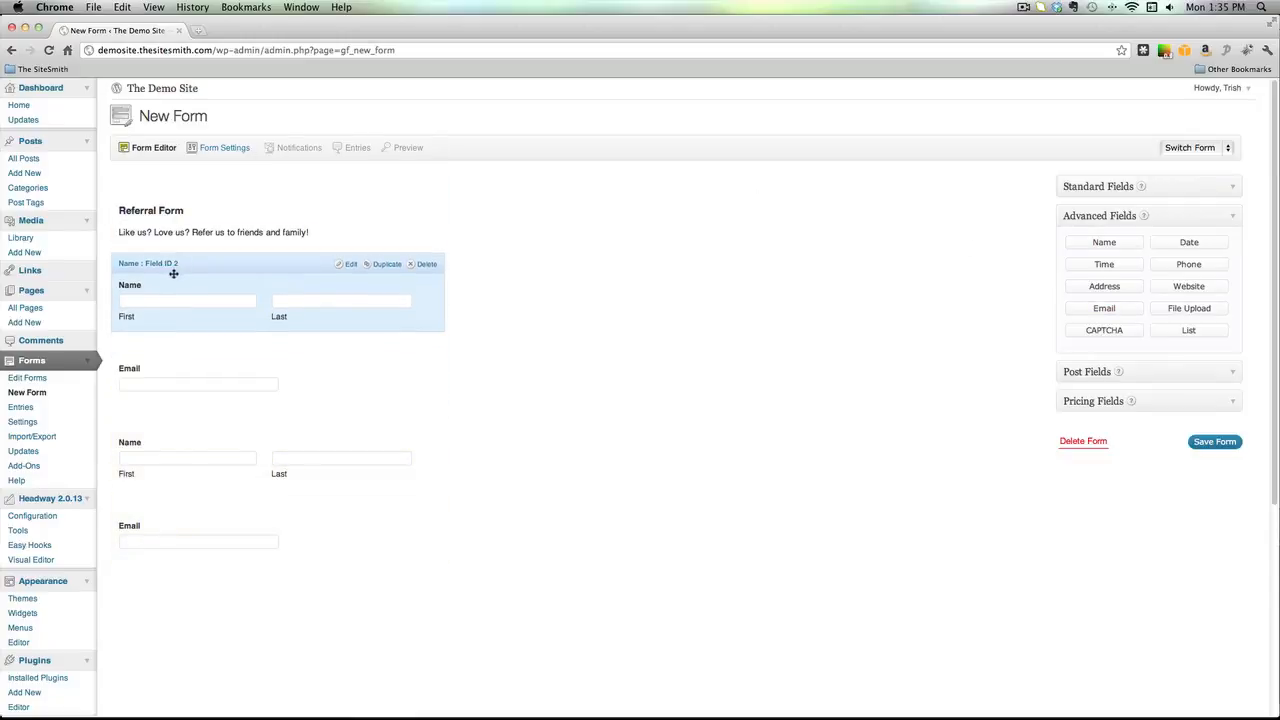
click(349, 265)
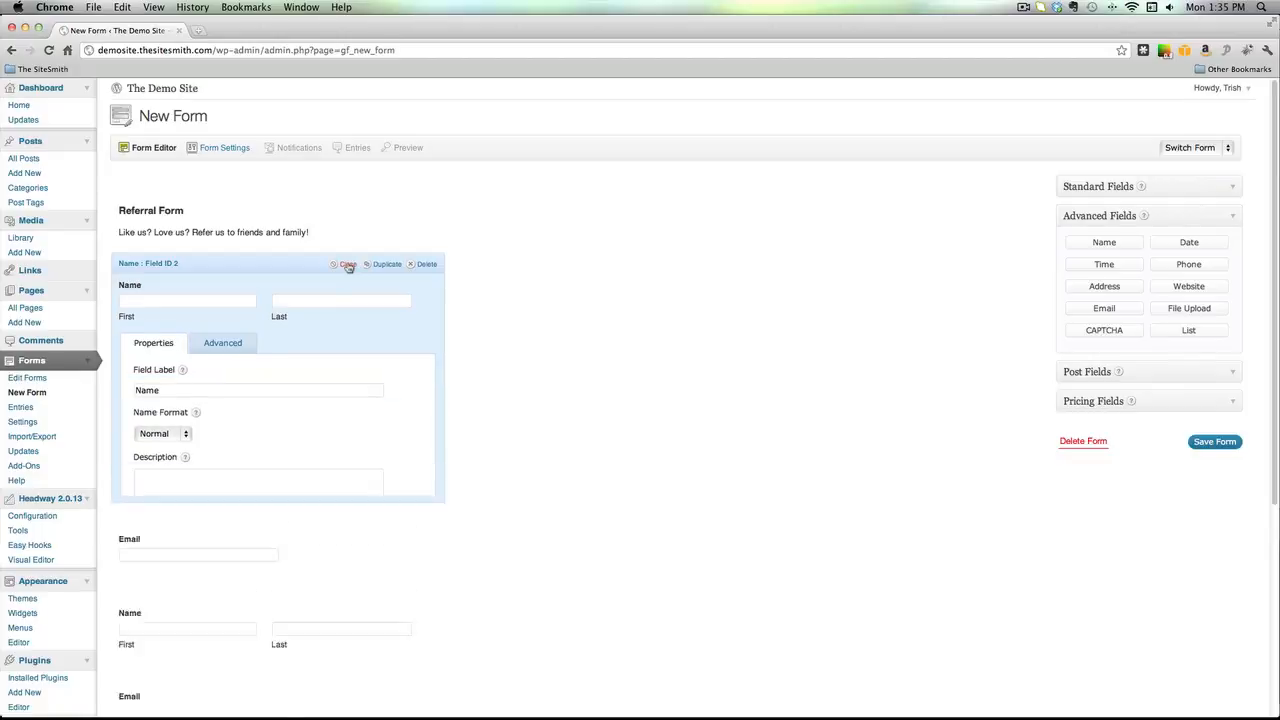
click(135, 391)
text(Your)
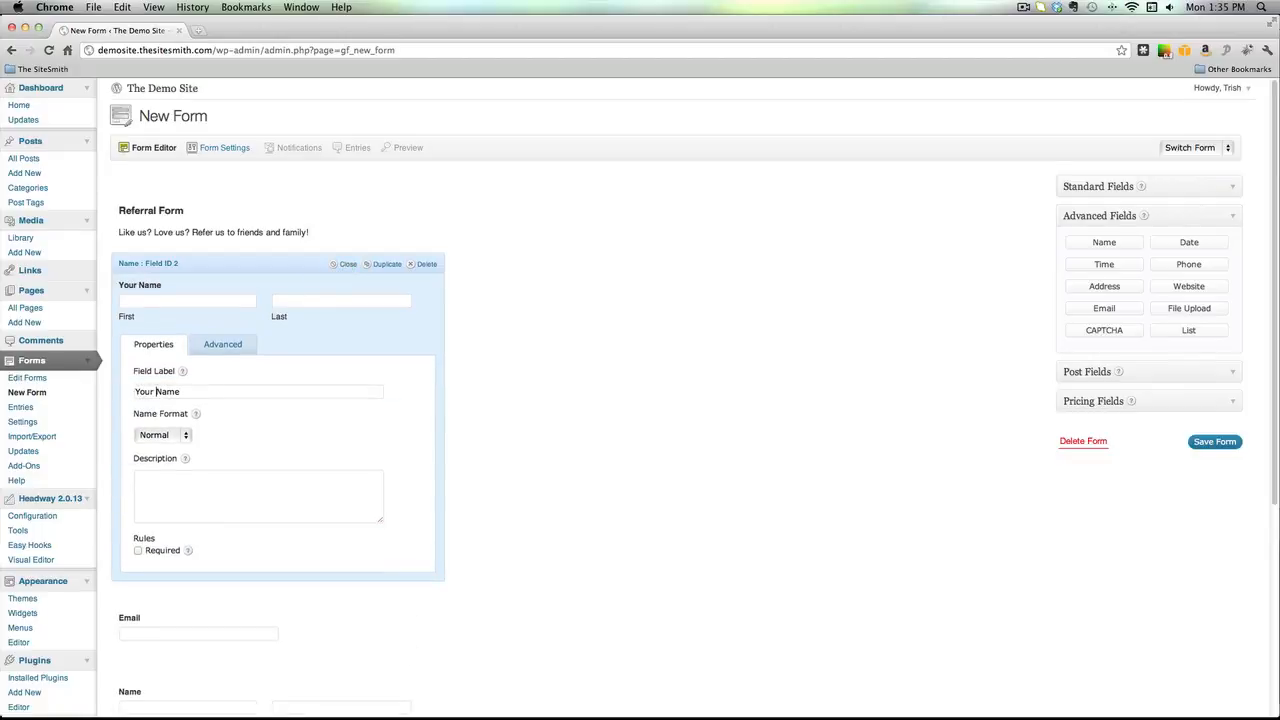
key(Delete)
text(n)
click(193, 480)
text(Enter)
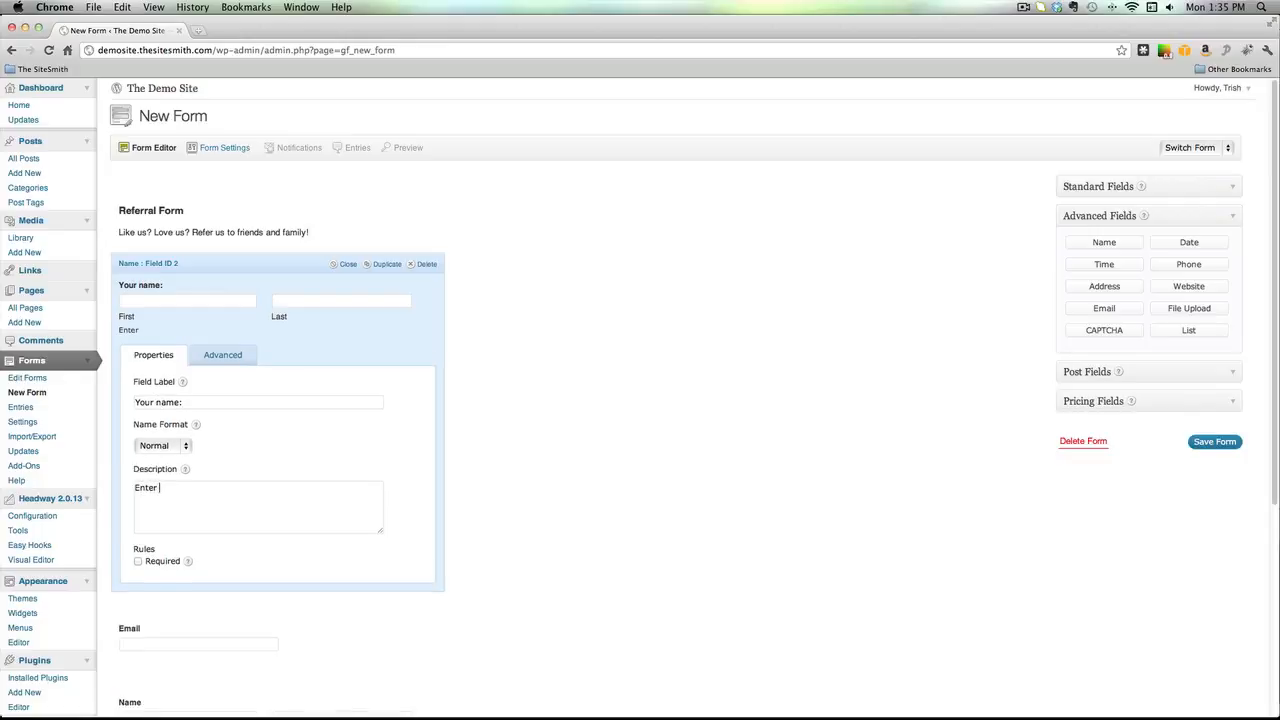
text( your name here.)
click(223, 355)
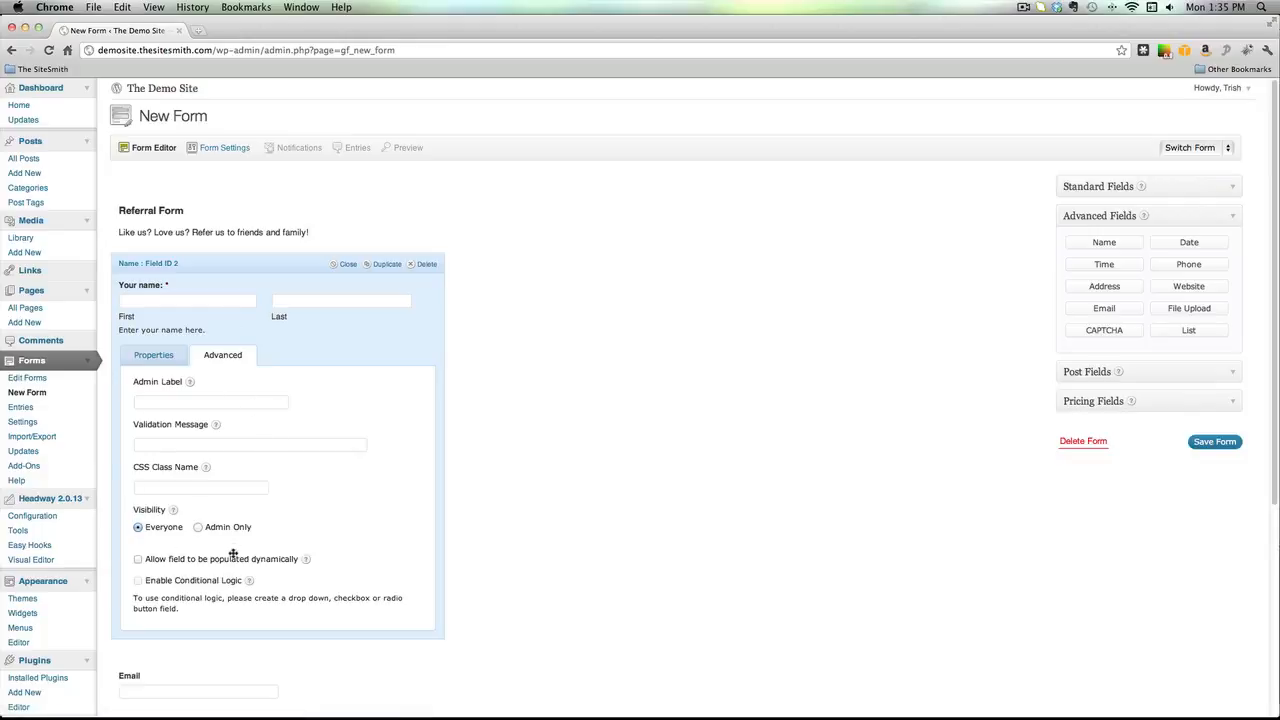
click(348, 265)
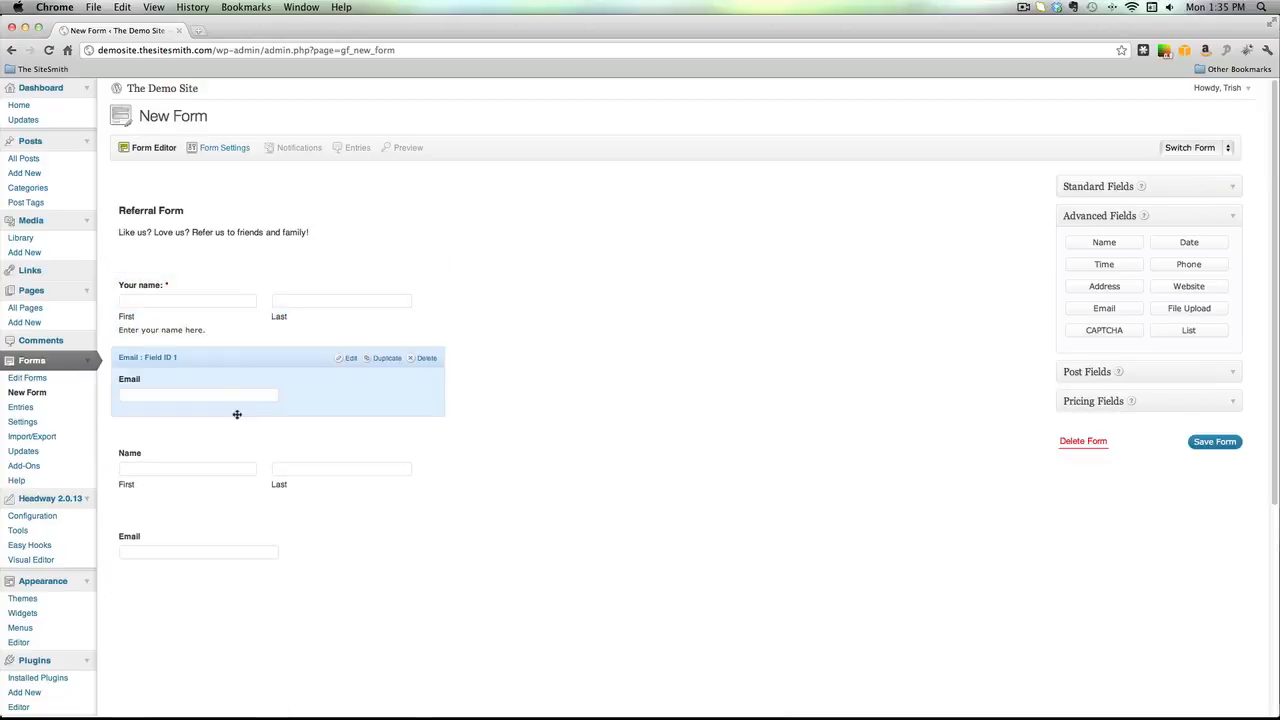
Label the first Email field 'Your email', required, with email confirmation enabled
click(350, 358)
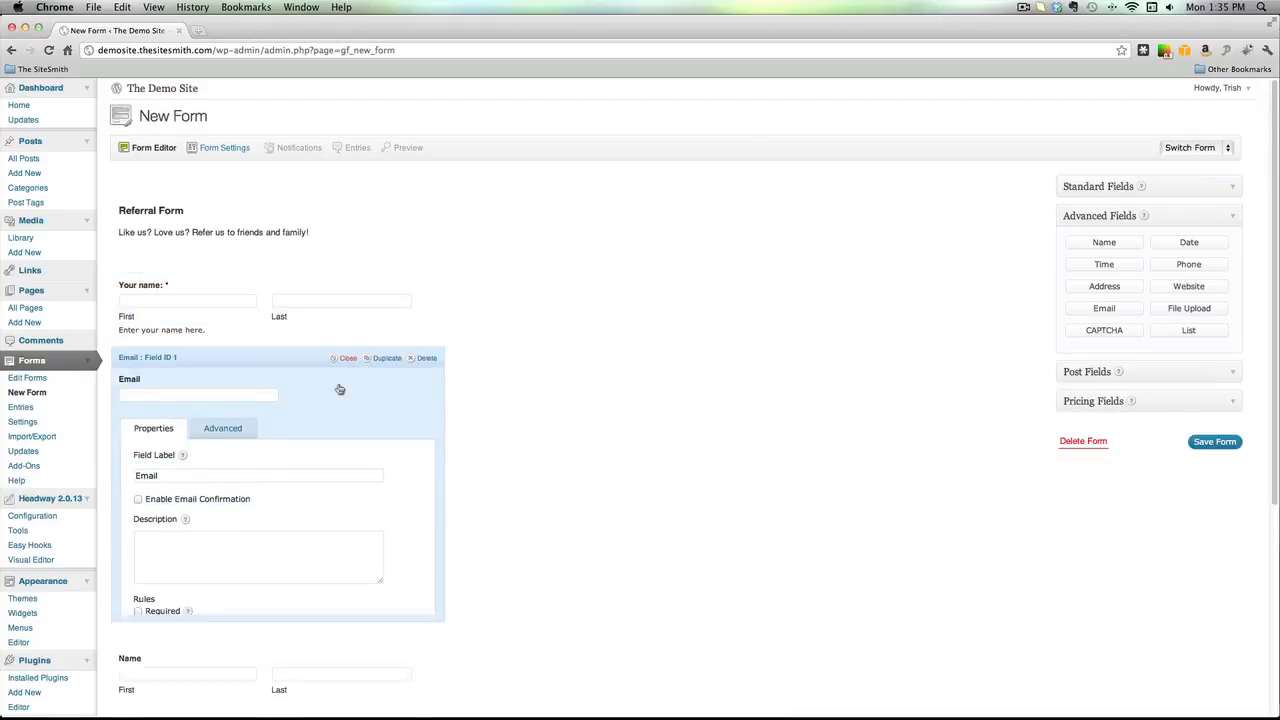
click(137, 477)
key(Delete)
text(Your e)
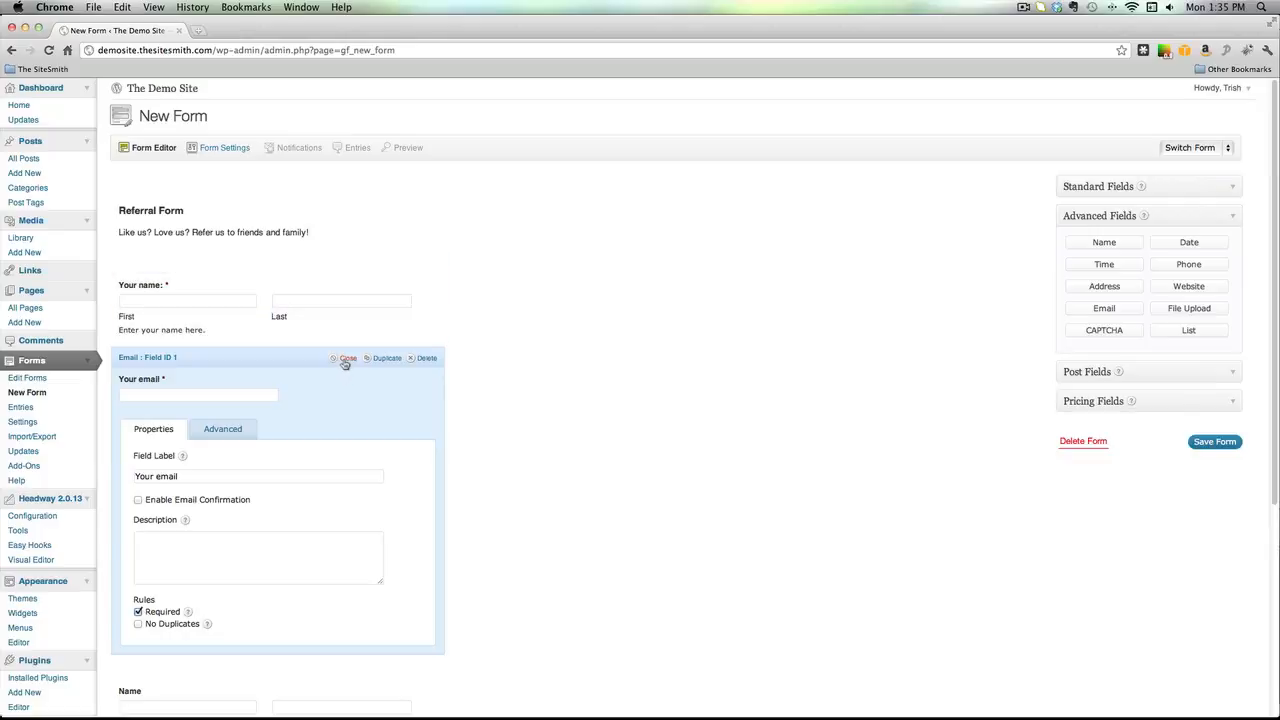
click(138, 500)
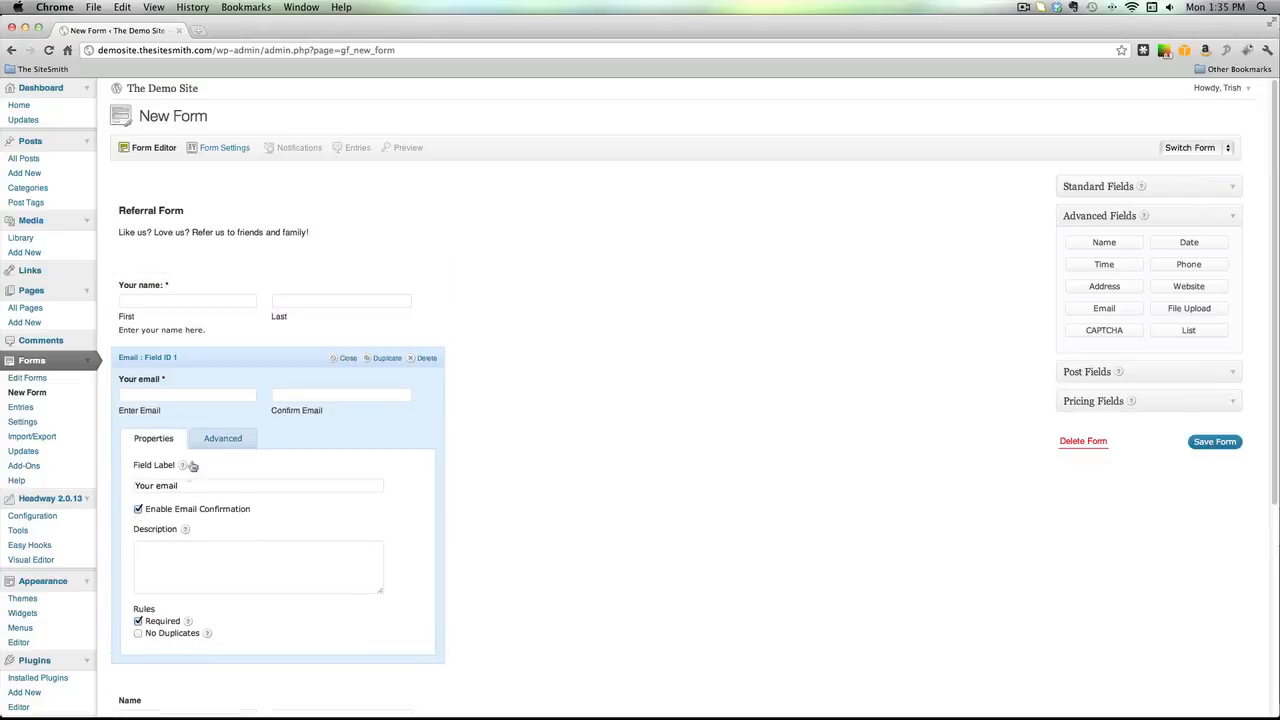
click(347, 359)
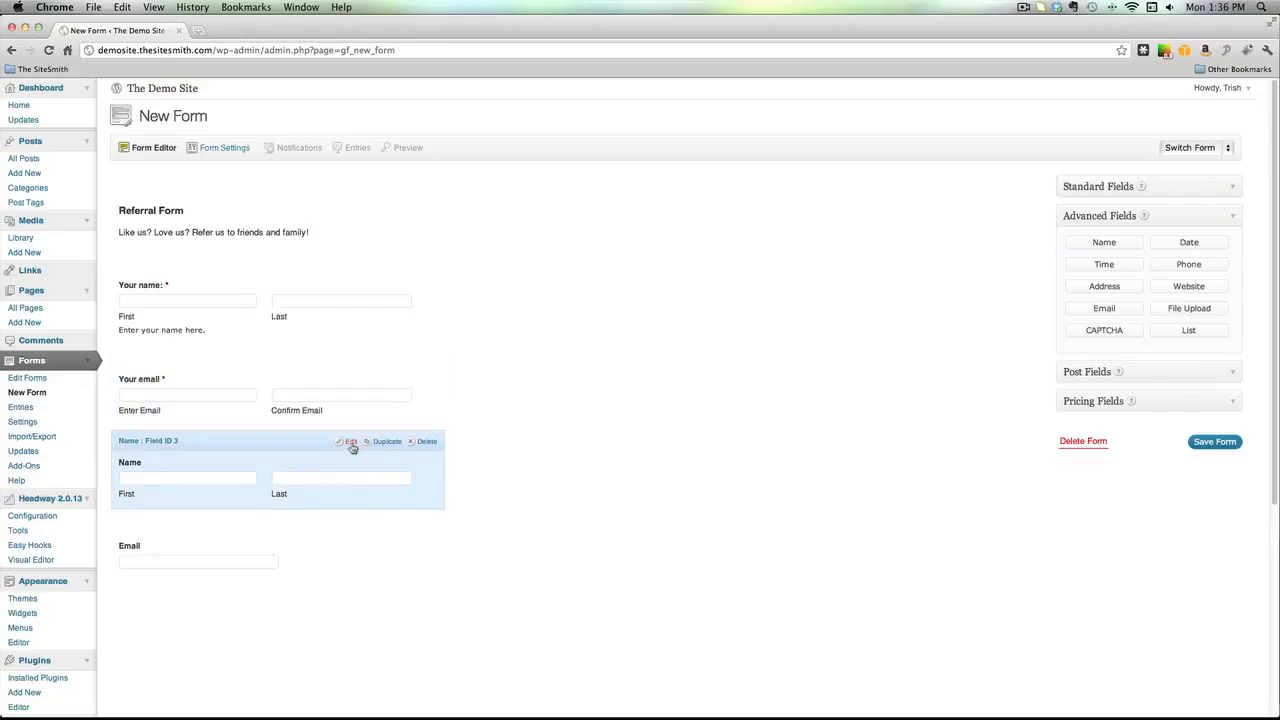
click(350, 443)
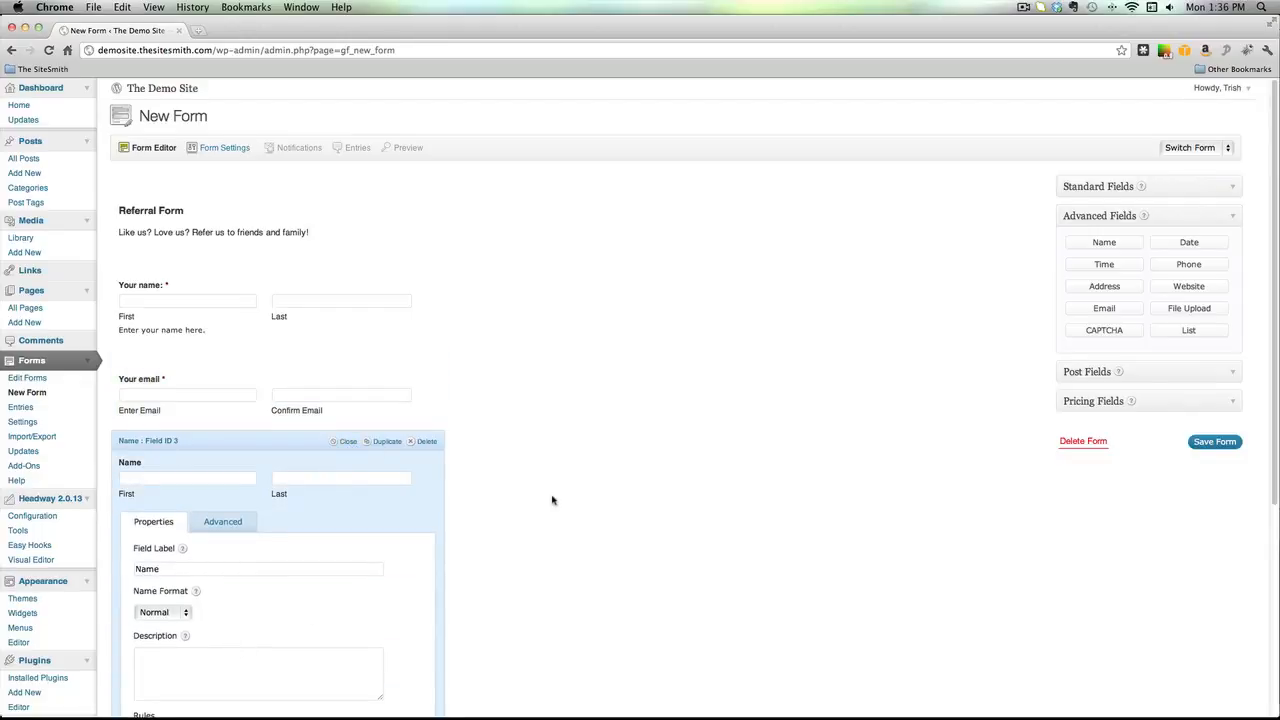
Label the second Name field 'Name of the person you're referring us to' and make it required
scroll(553, 496, down, 2)
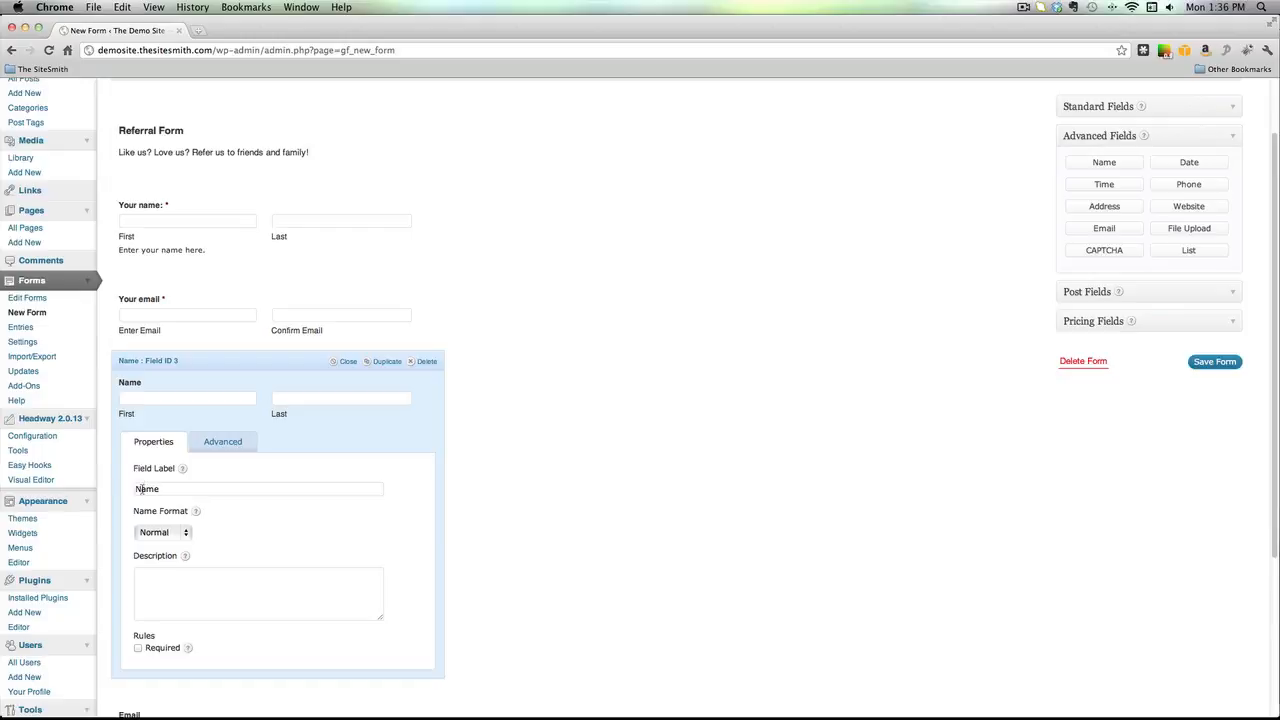
text(the person you're )
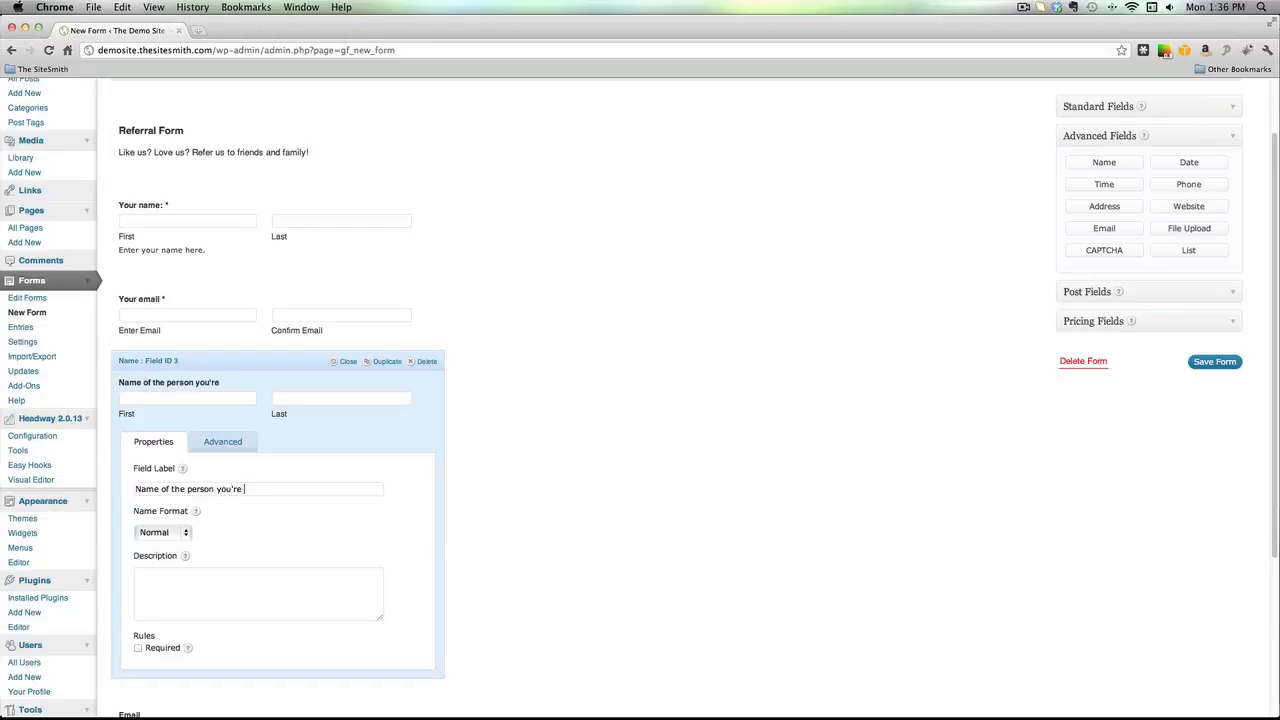
text(referring us to)
click(138, 648)
click(347, 362)
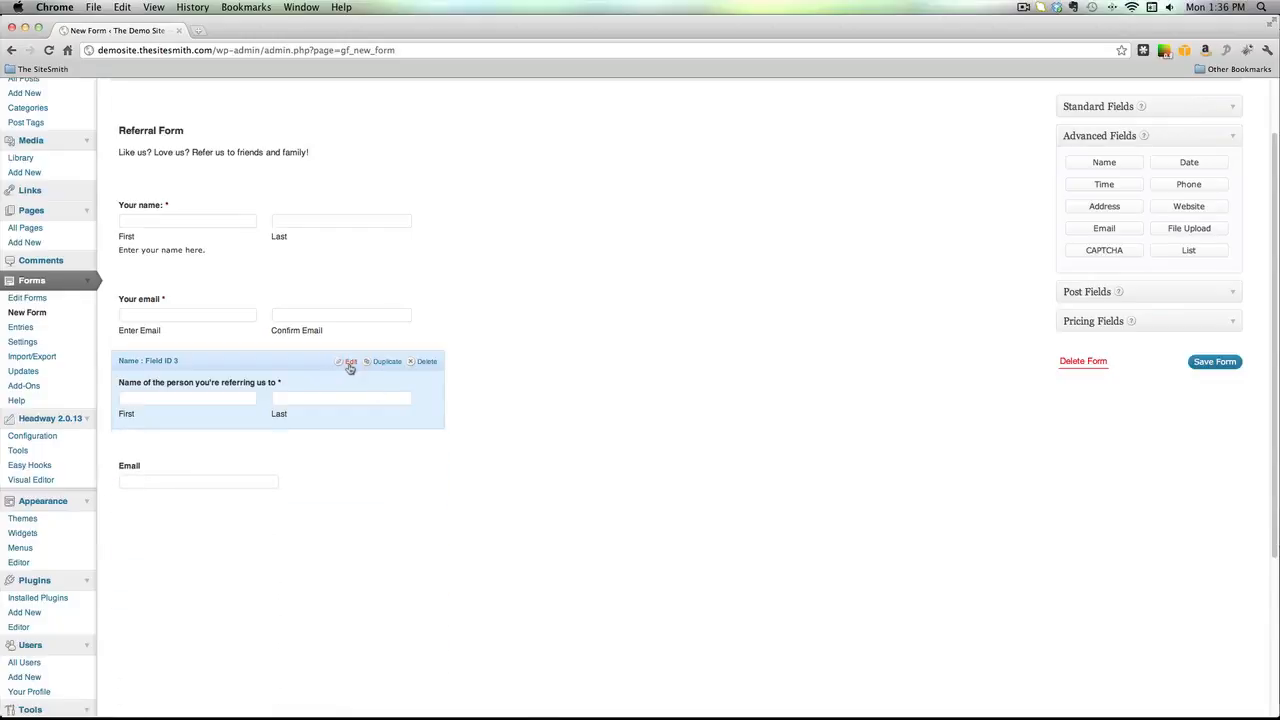
Make the last Email field a confirmed 'Email of the person you're referring us to' field
click(349, 446)
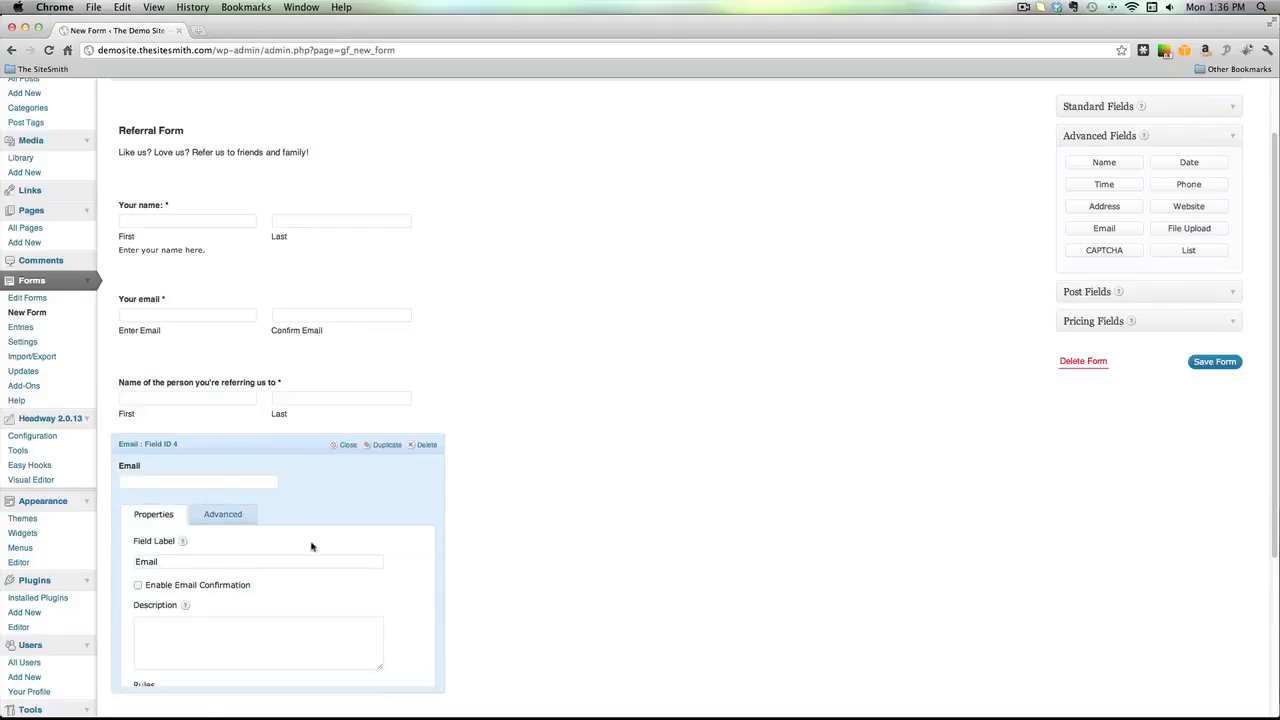
scroll(630, 568, down, 3)
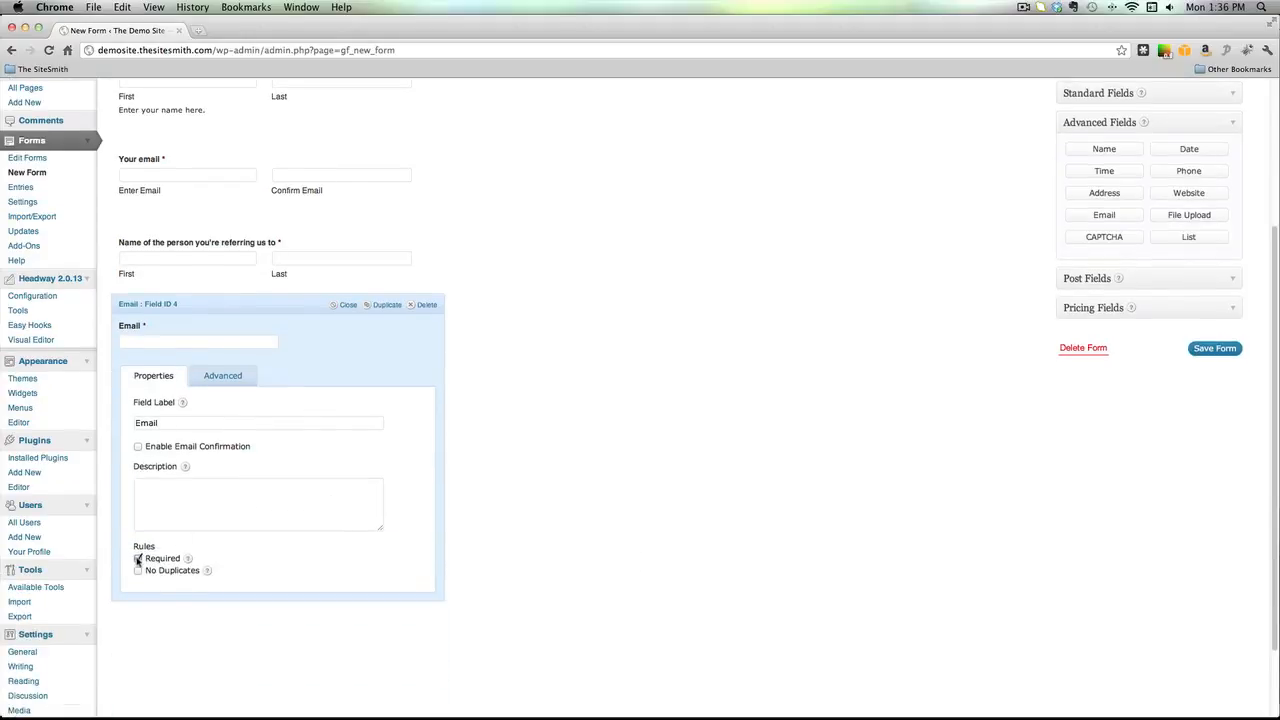
click(138, 446)
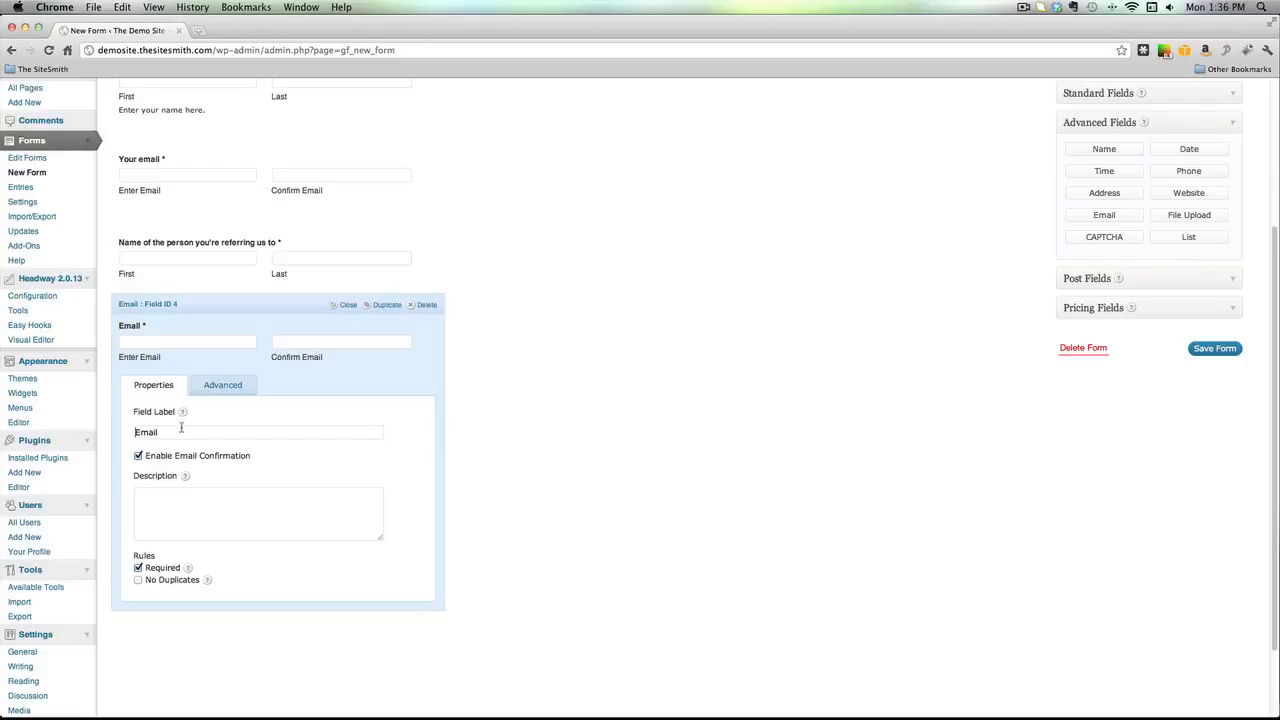
text(of the person you're referring to)
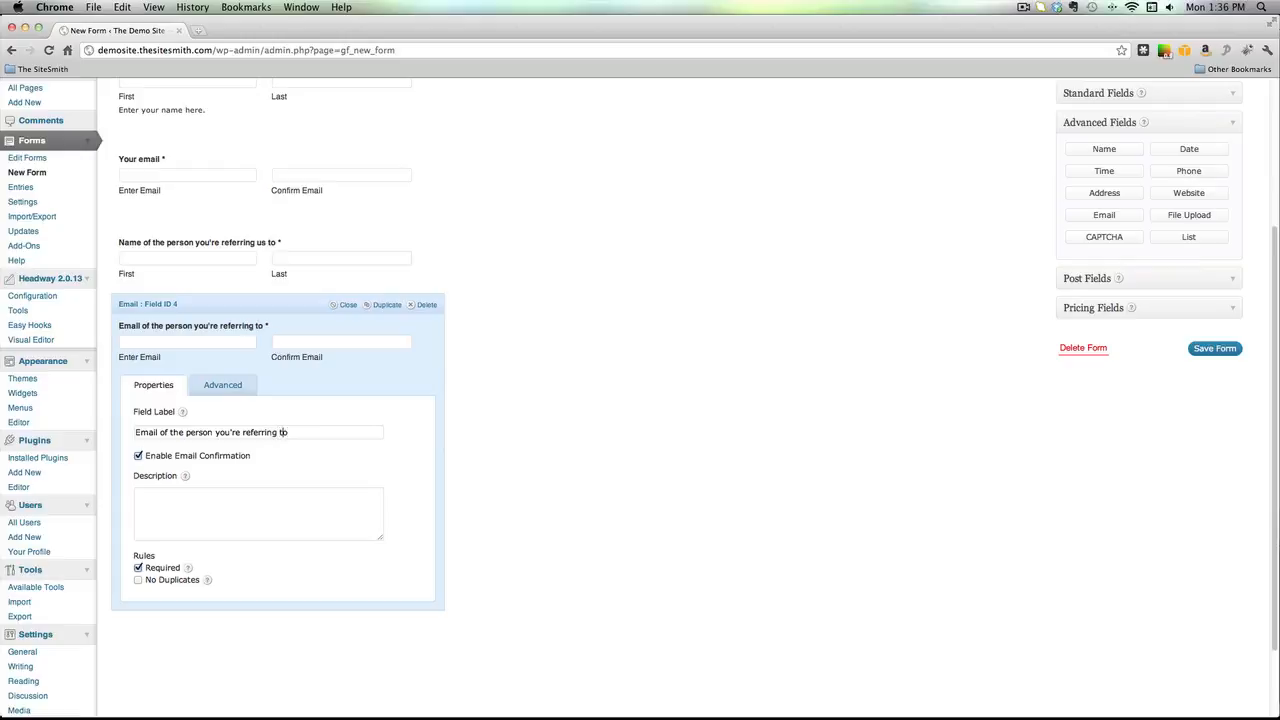
text(us)
click(346, 306)
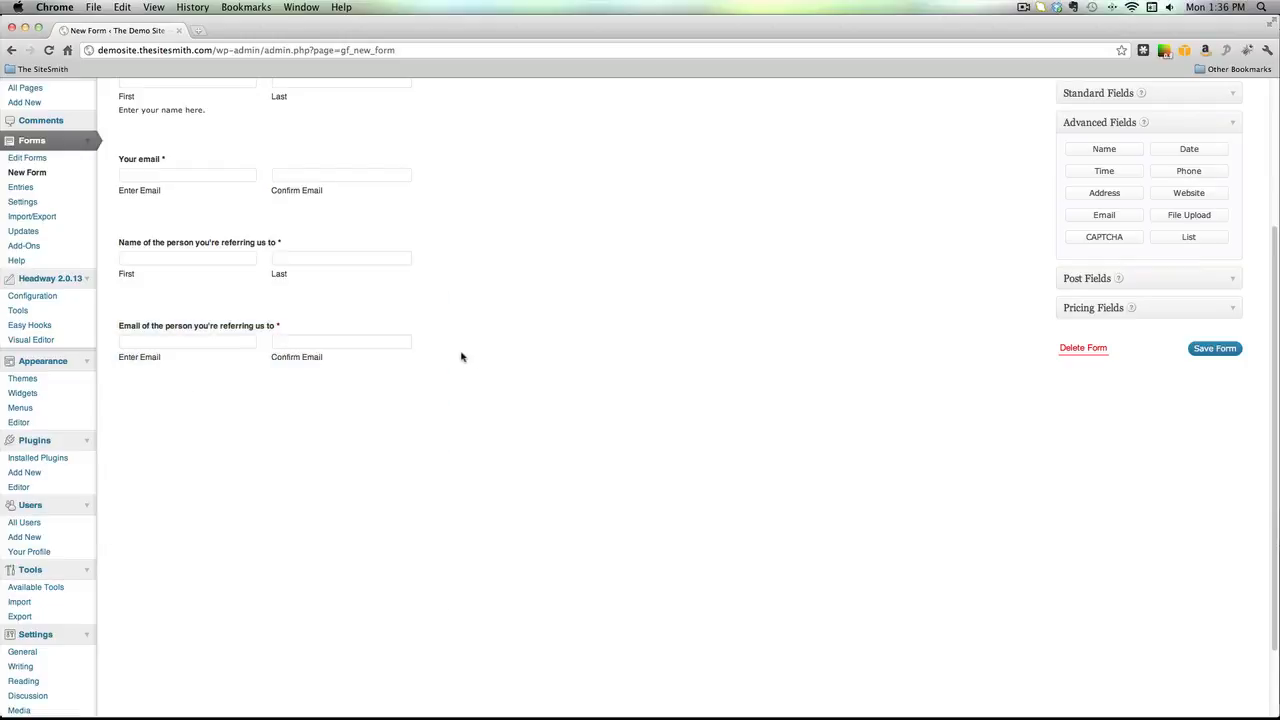
Give the 'Your email' field the description 'Enter your email here'
click(346, 138)
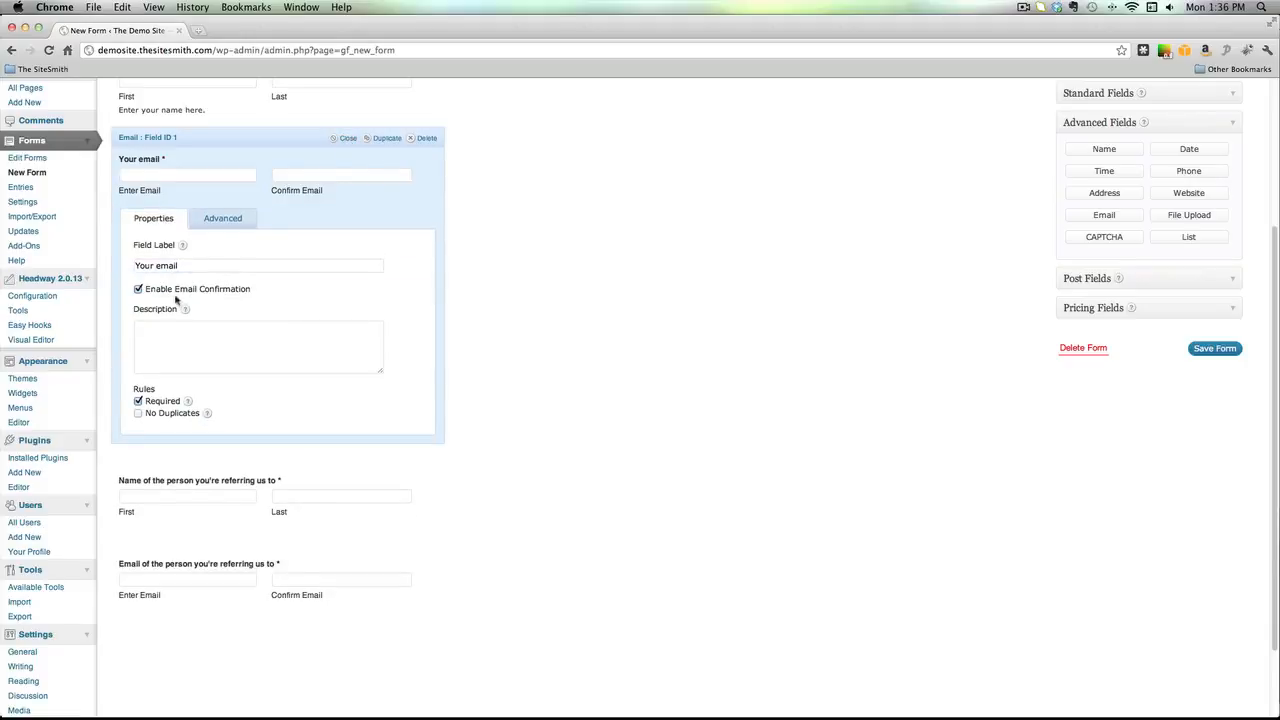
text(Enter )
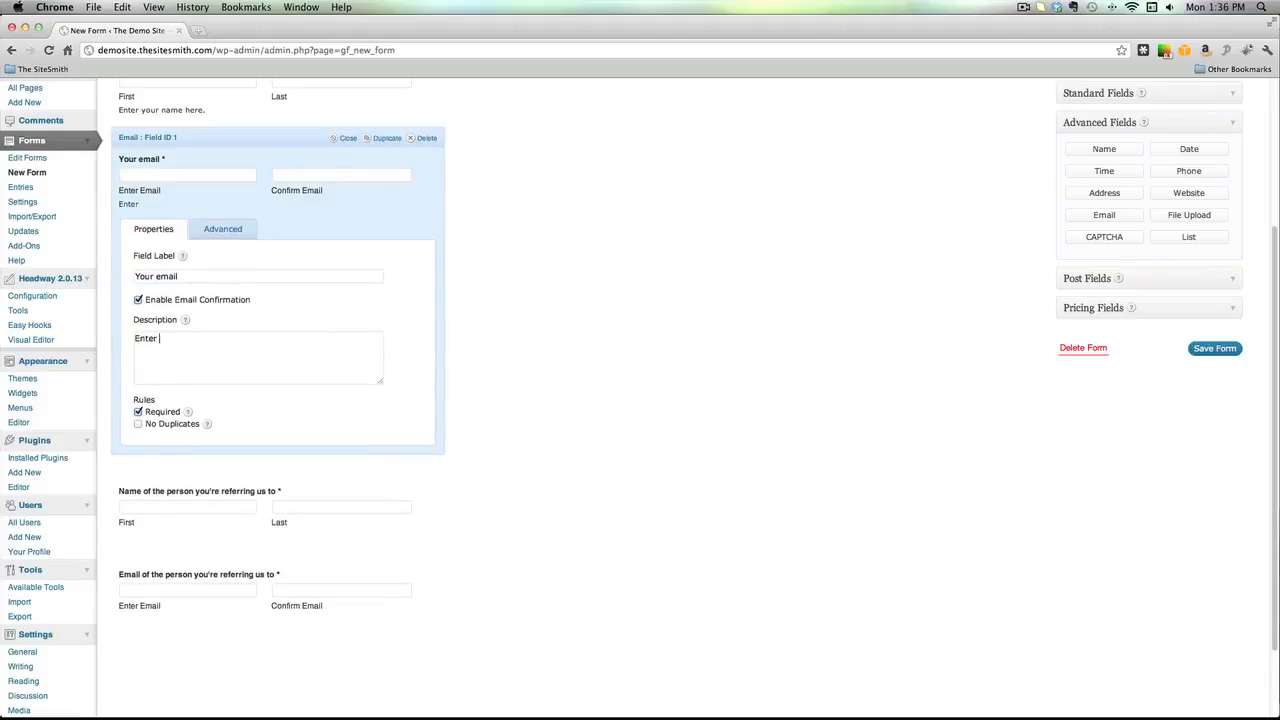
text(your email here)
click(346, 138)
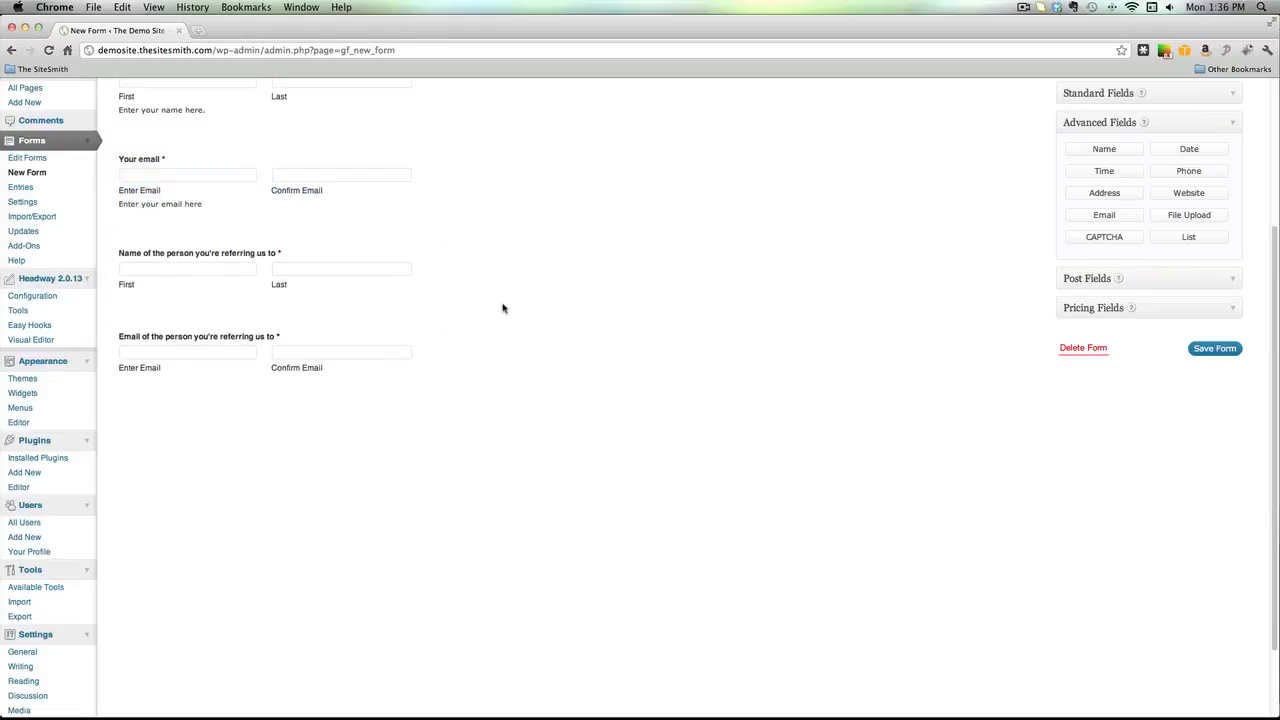
scroll(543, 351, down, 2)
scroll(546, 351, up, 4)
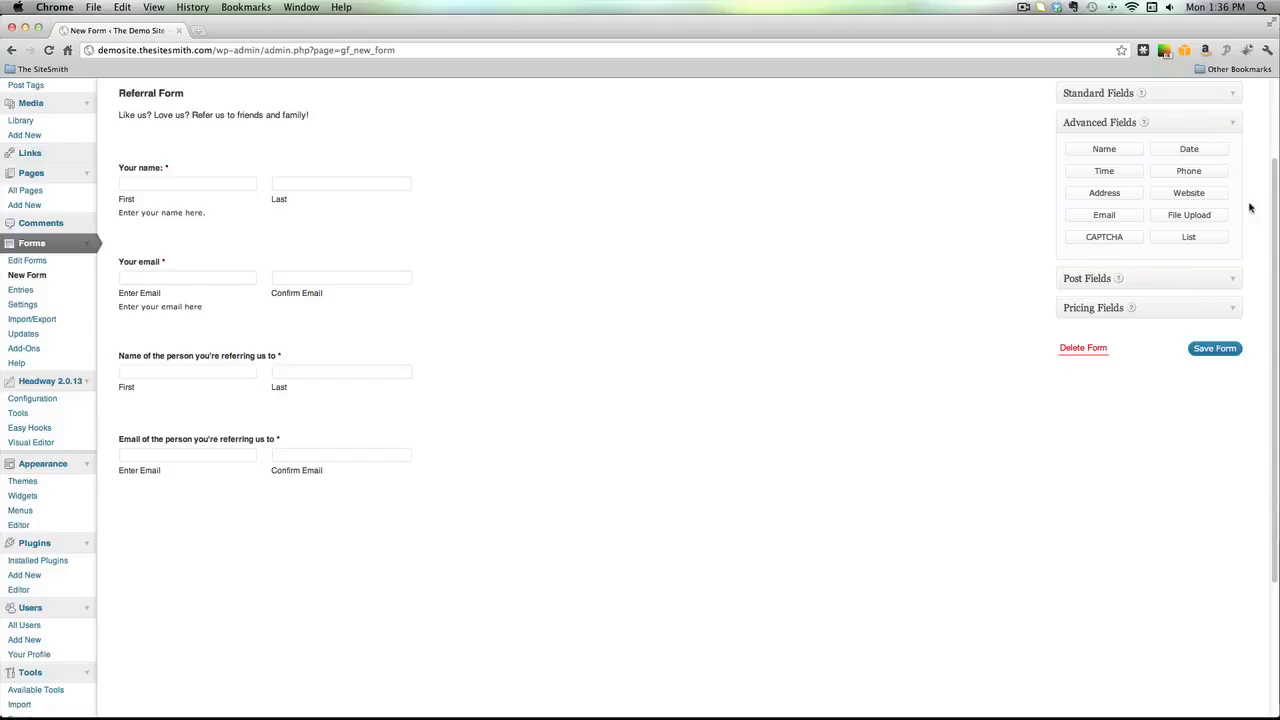
Add a paragraph field labelled 'Tell us why:' with a description asking why they're referring someone
click(1232, 93)
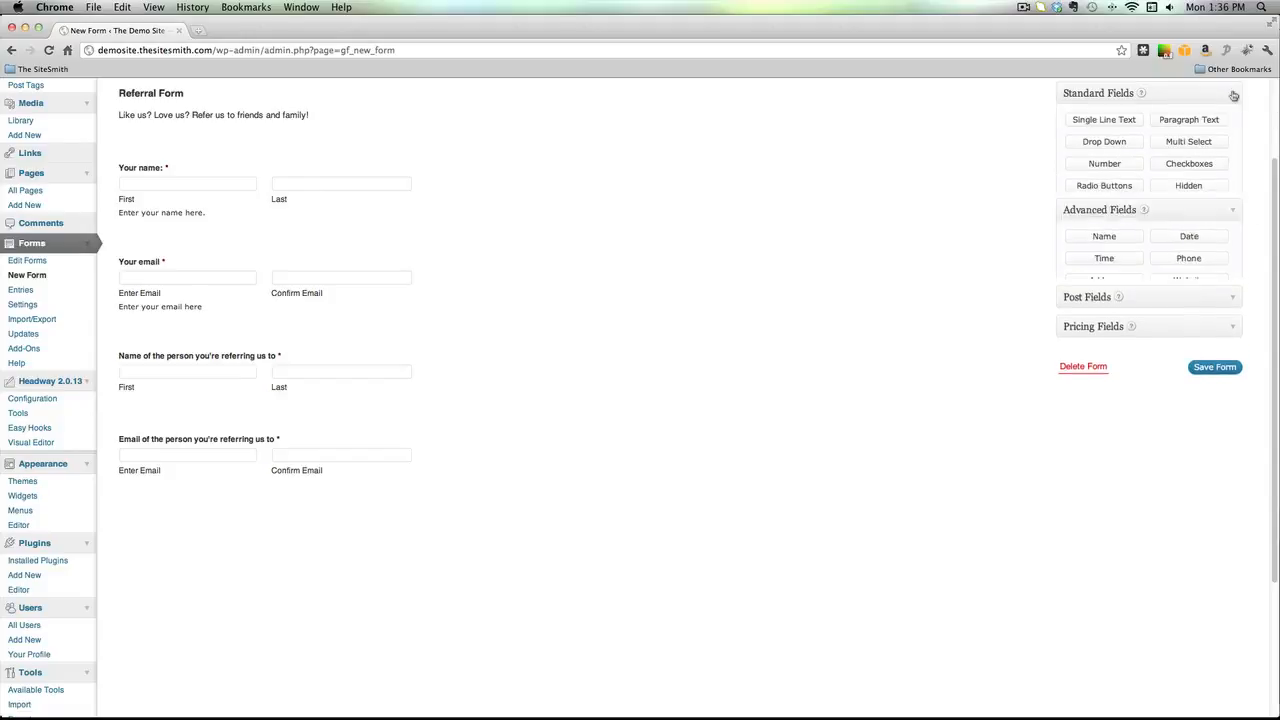
click(1189, 120)
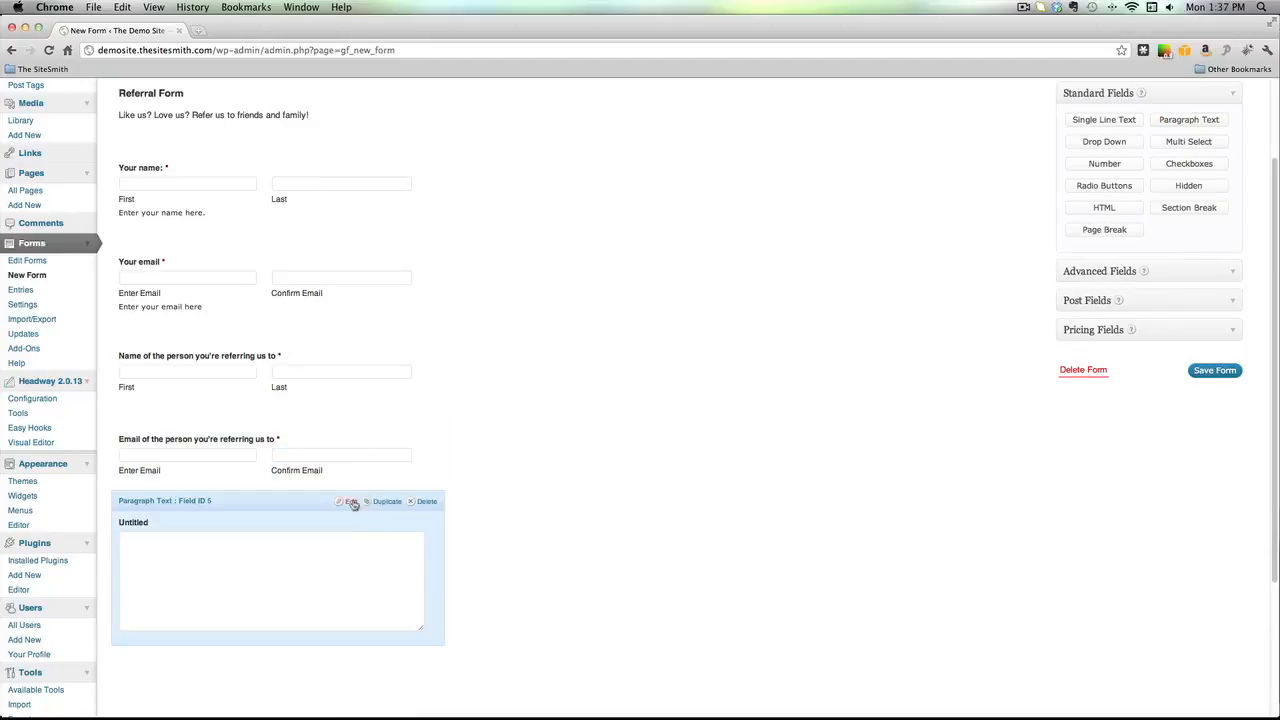
click(350, 502)
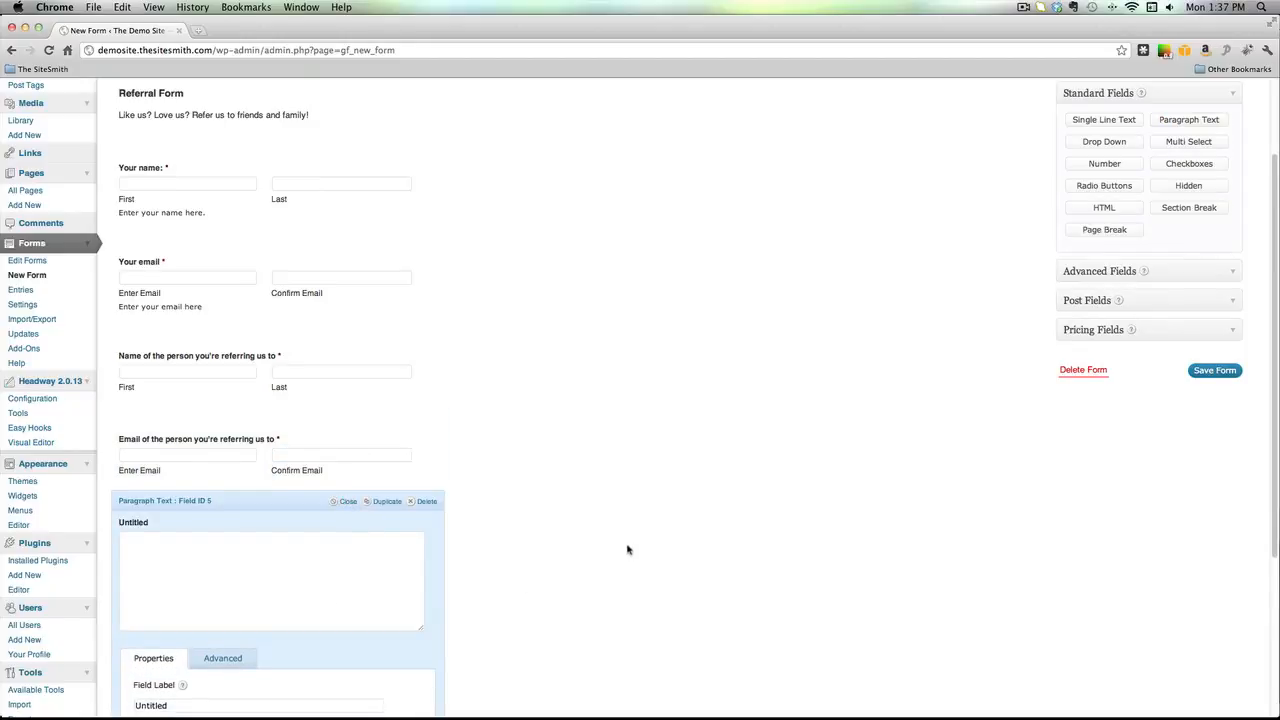
scroll(628, 548, down, 4)
double_click(150, 522)
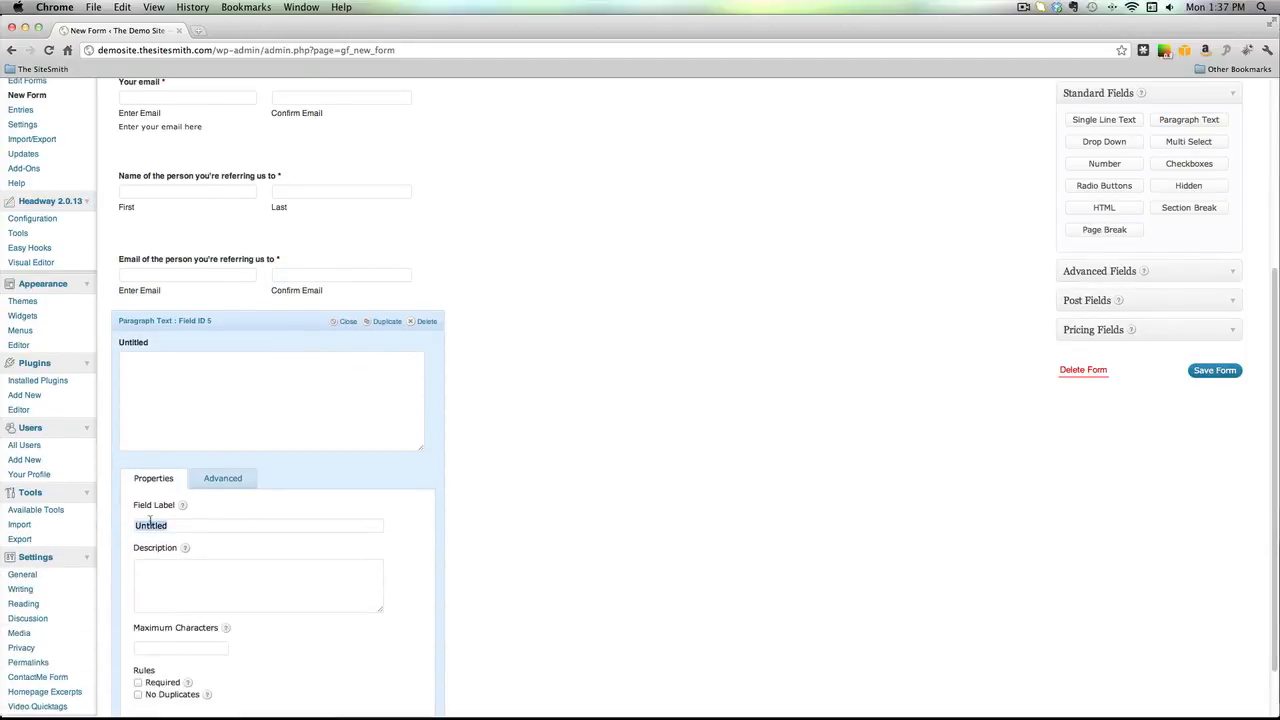
text(Tell us whyWhy are you )
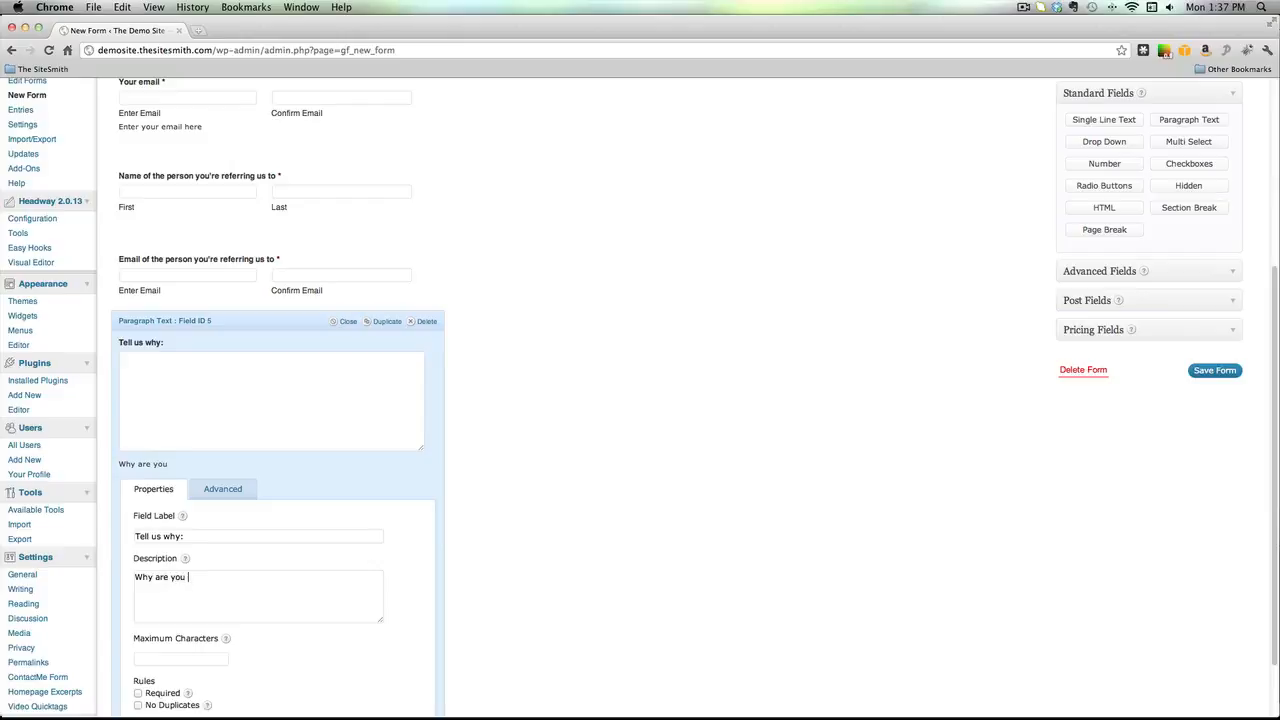
text(referring us to your friend or fam)
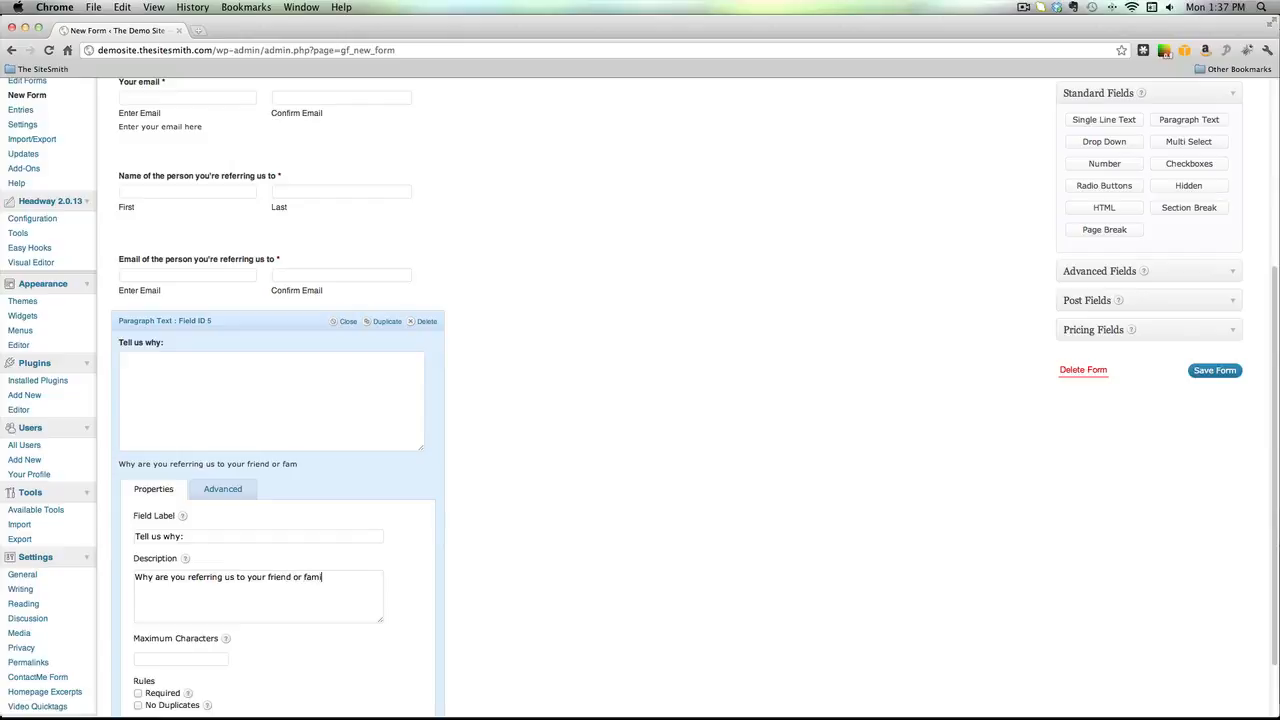
text(ily? We'd love to know what we')
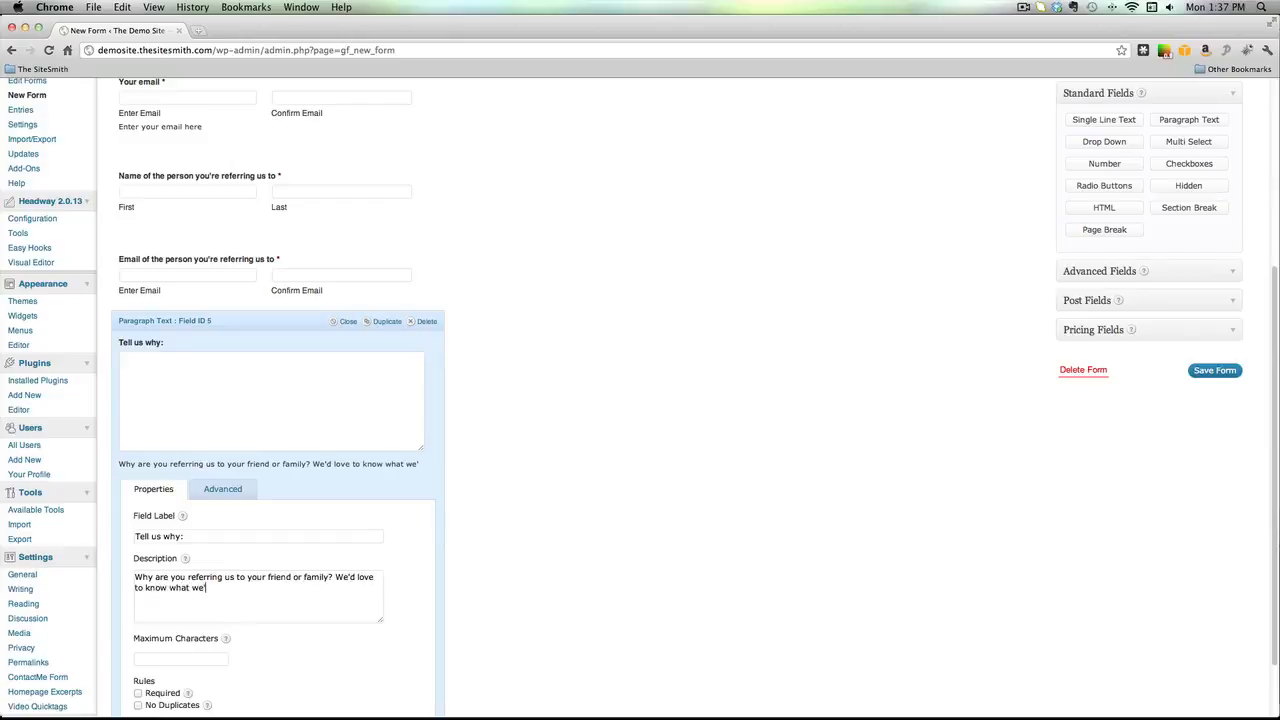
text(re doing right)
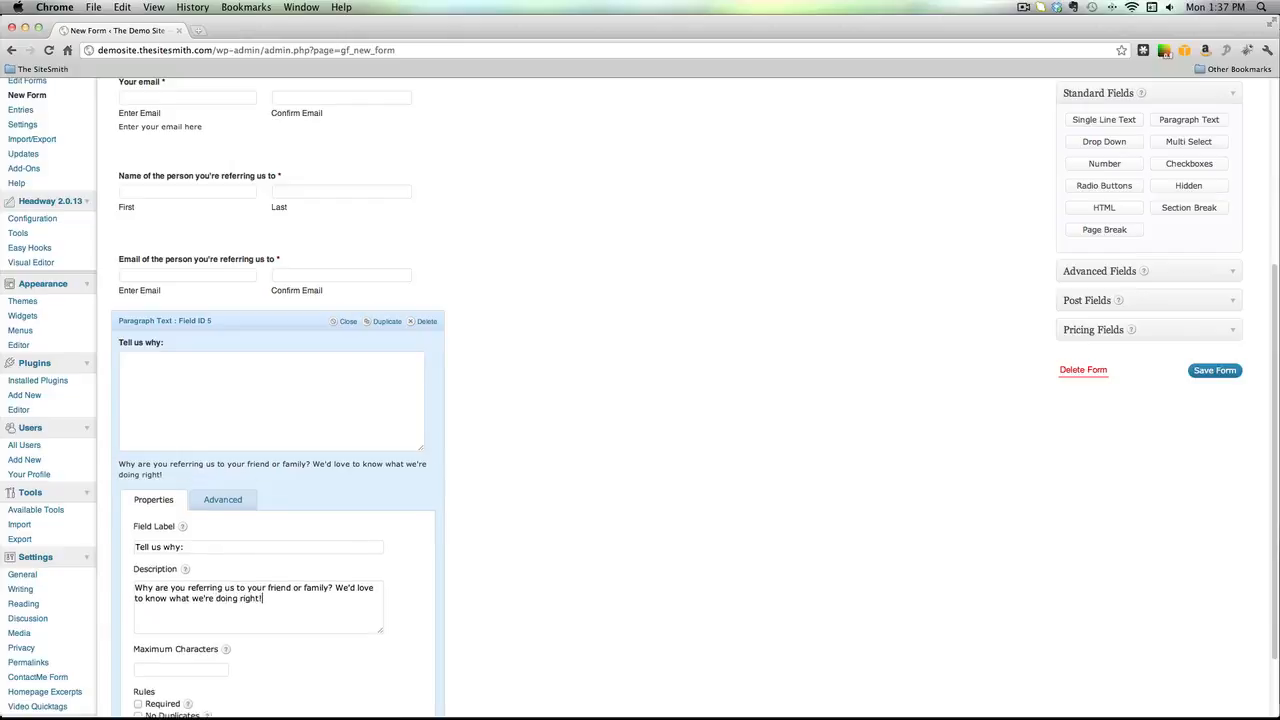
text(!)
Make the 'Tell us why:' field required and save the form
scroll(533, 477, down, 2)
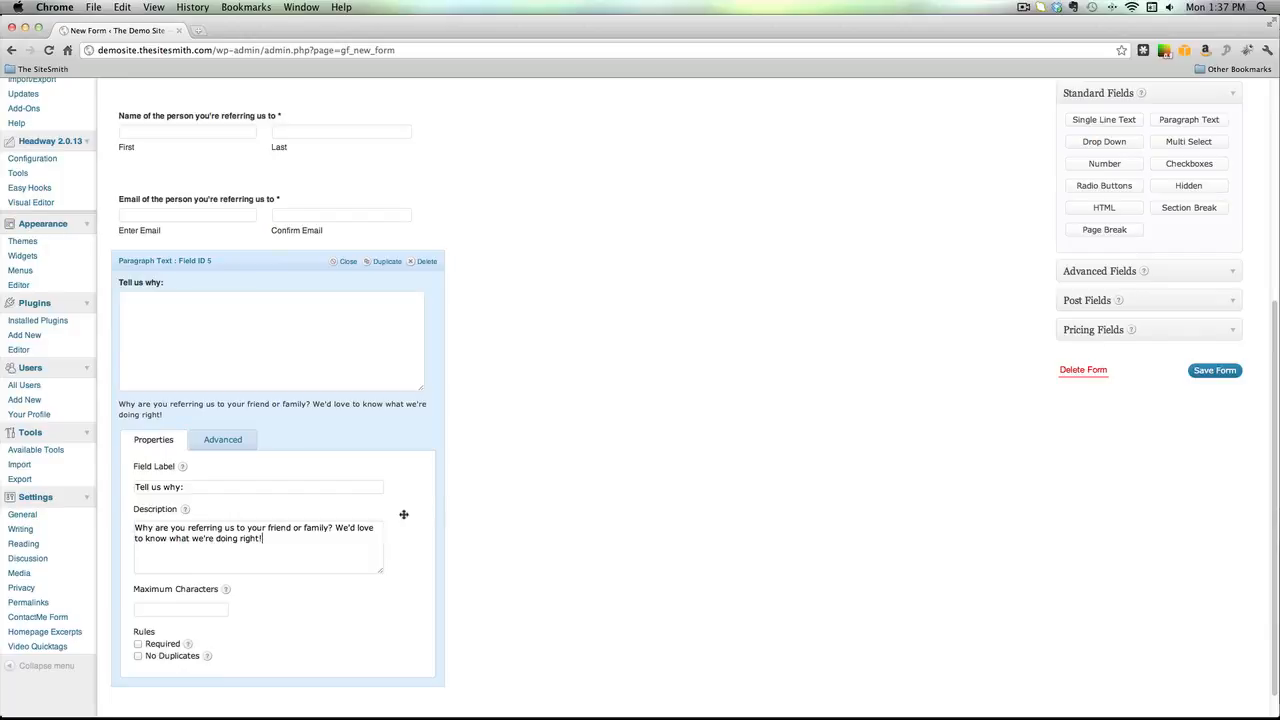
click(139, 645)
click(347, 263)
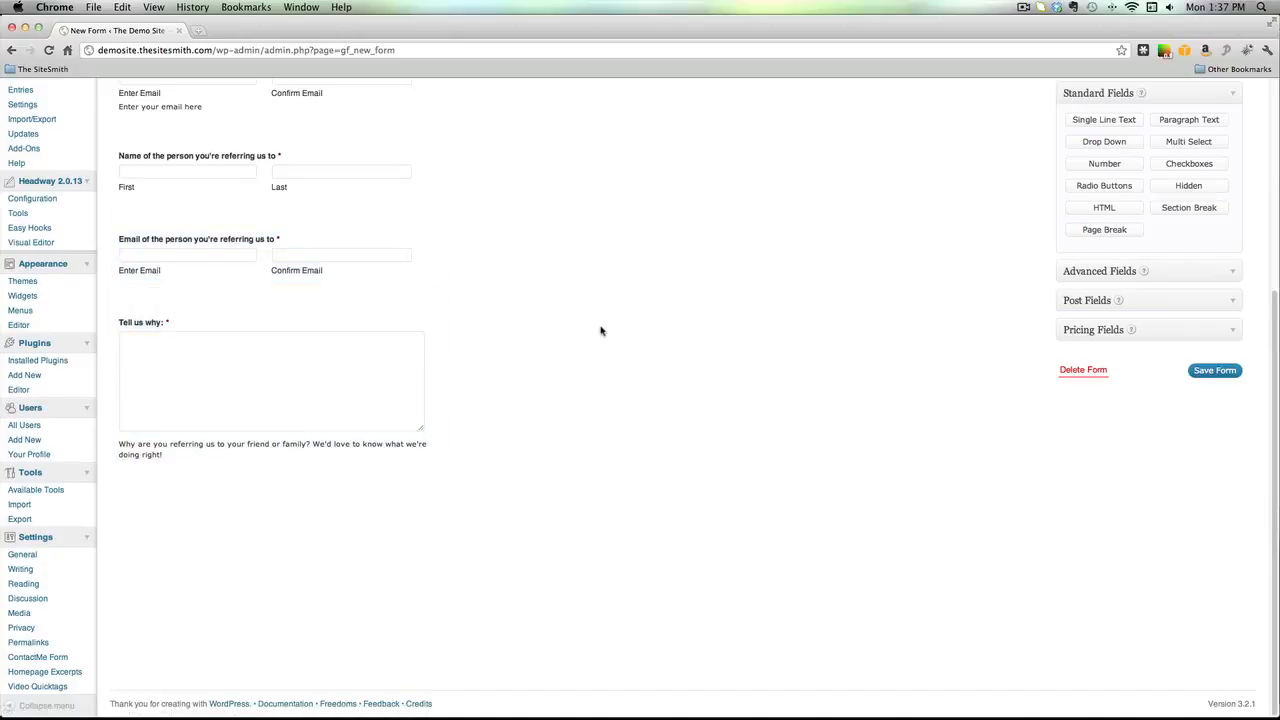
click(1220, 373)
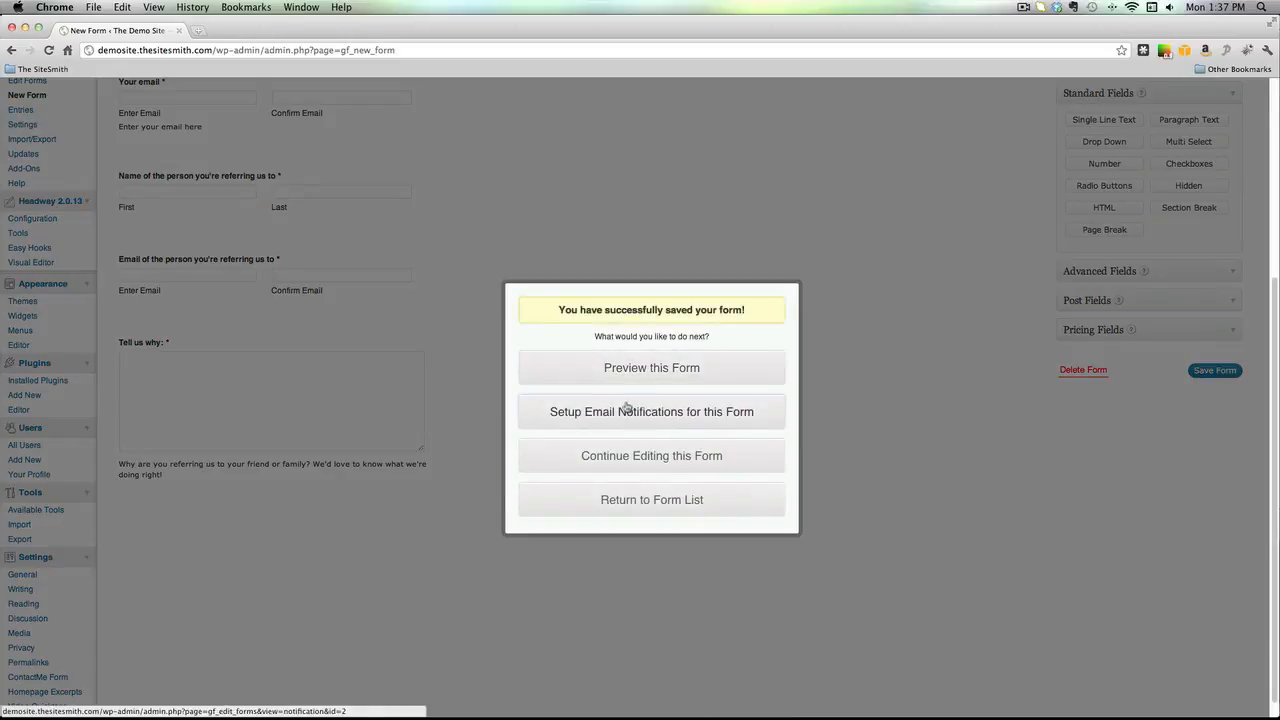
click(622, 411)
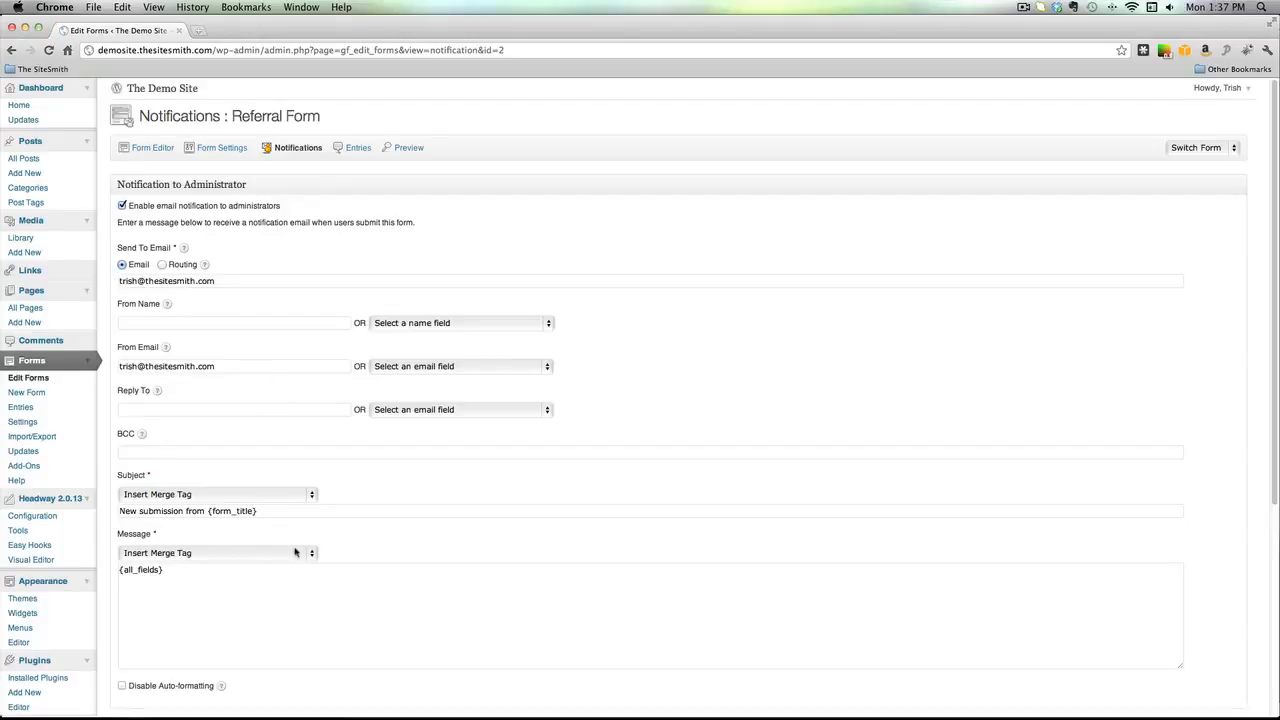
Set the admin notification's From Name to 'Your name:' and From Email to 'Your email'
scroll(291, 550, down, 3)
scroll(291, 550, up, 3)
click(430, 325)
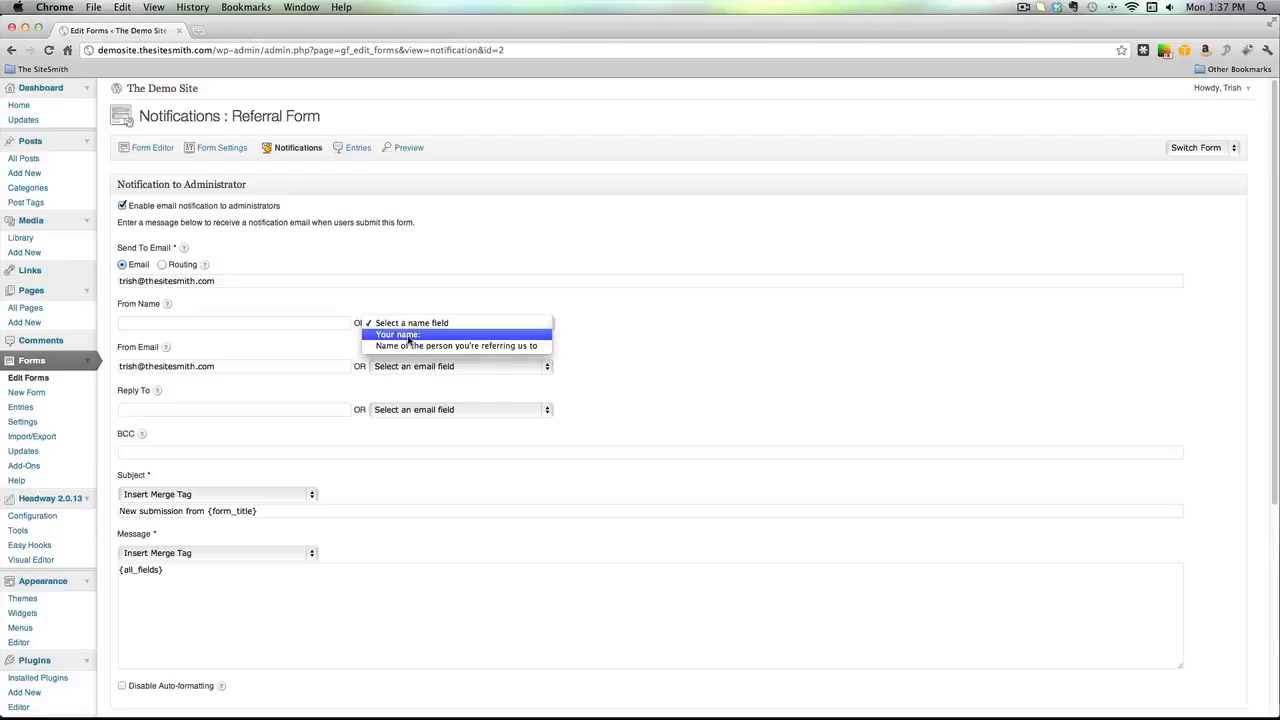
click(405, 334)
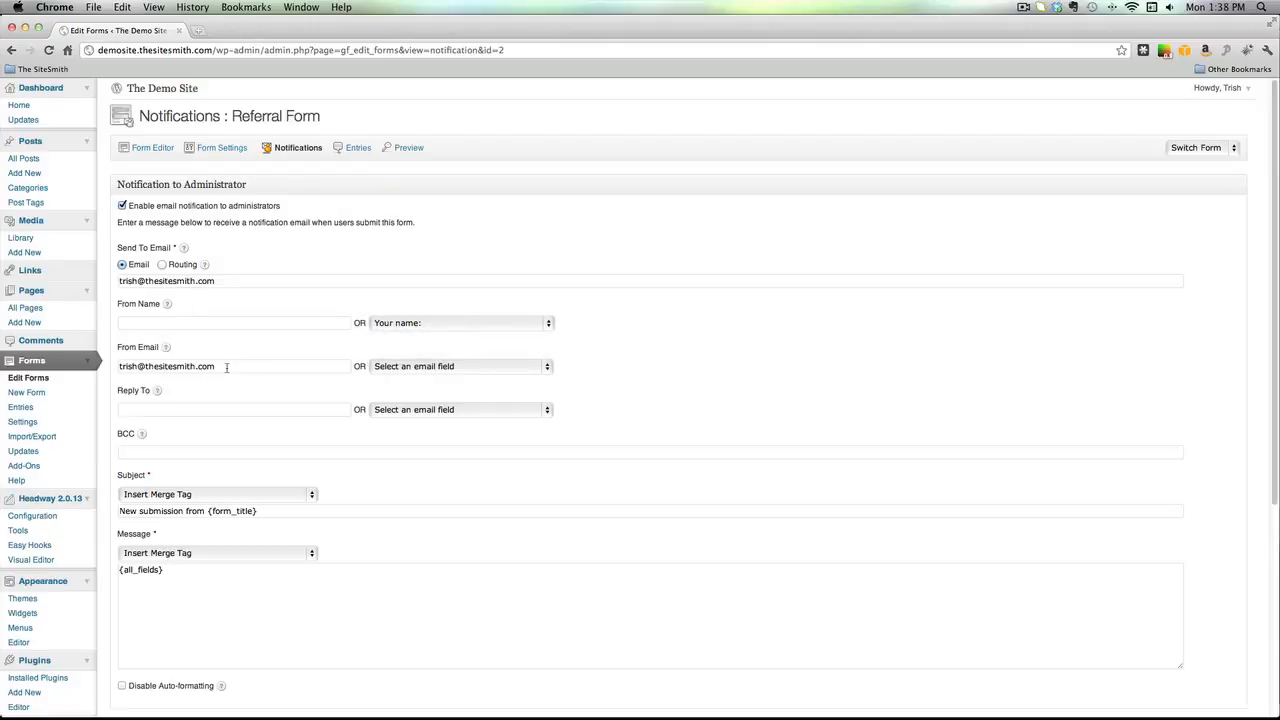
click(389, 367)
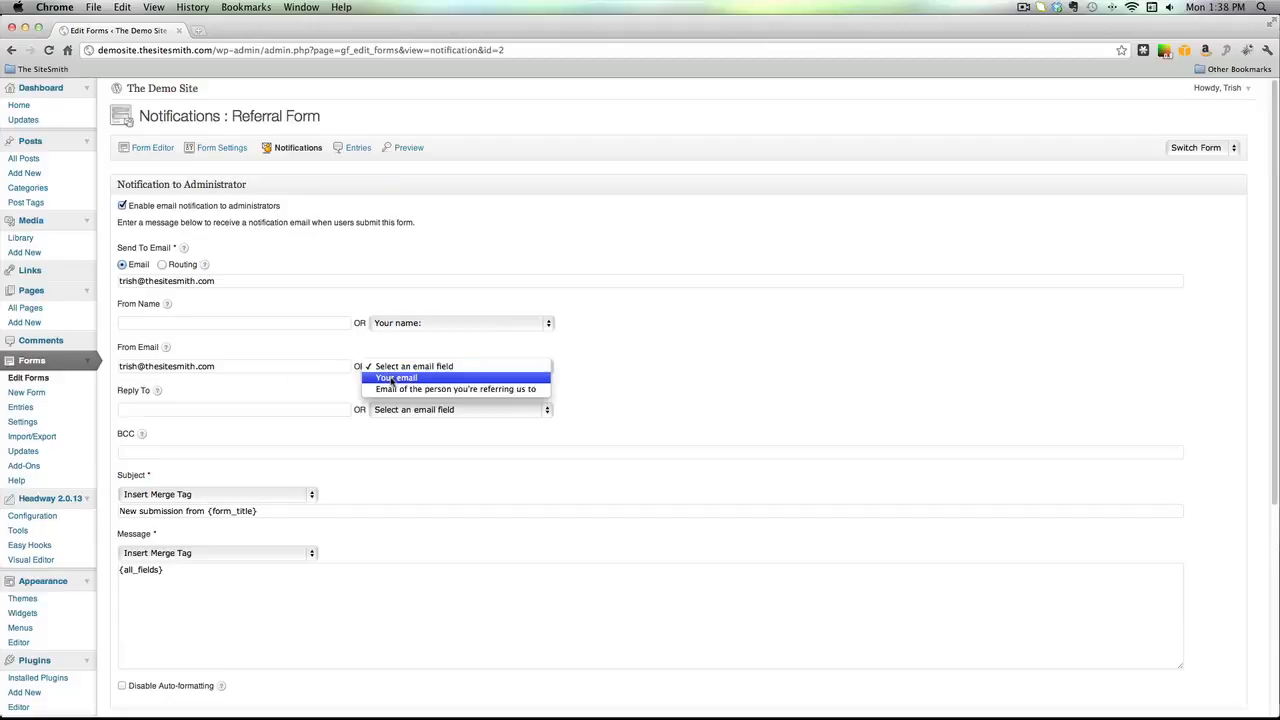
click(392, 380)
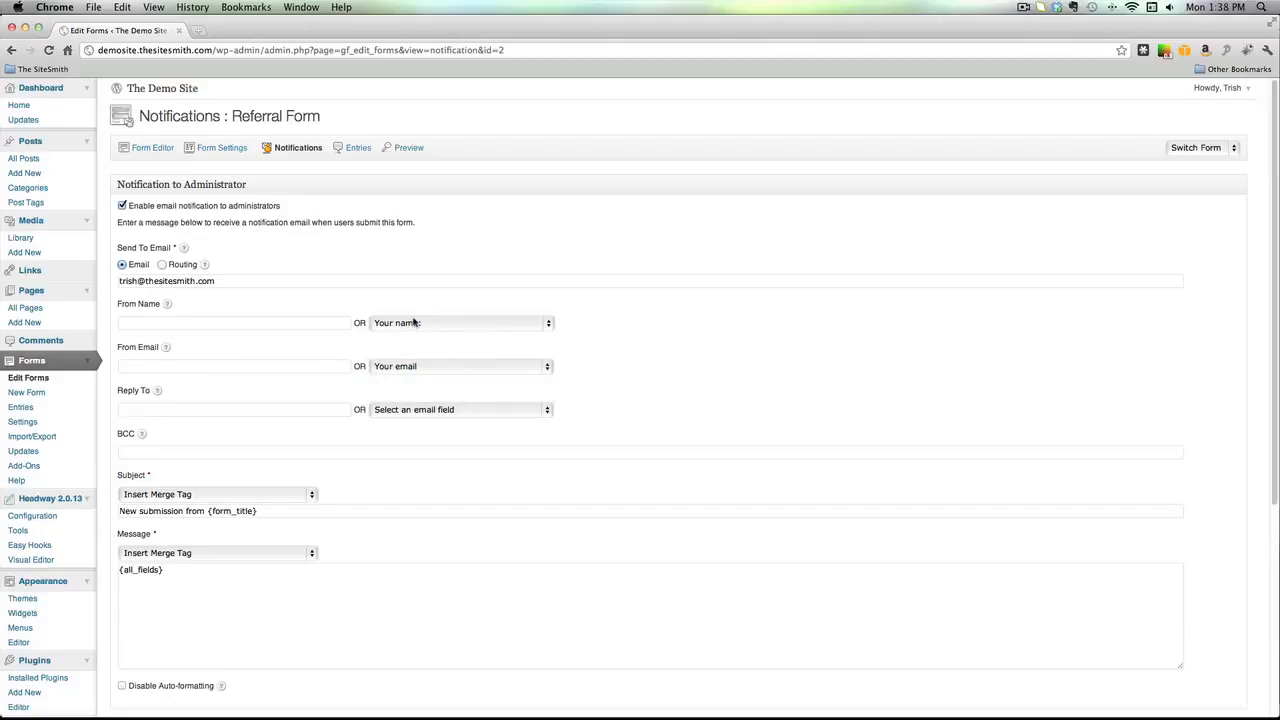
click(384, 325)
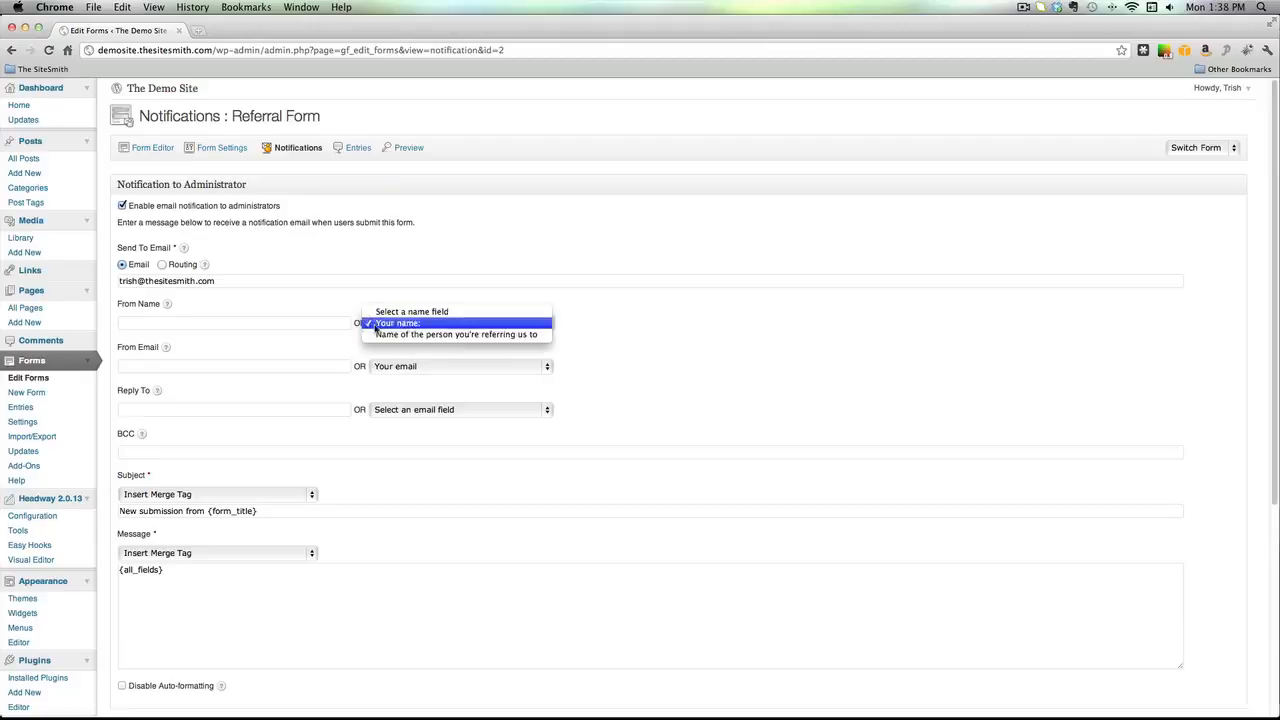
click(353, 297)
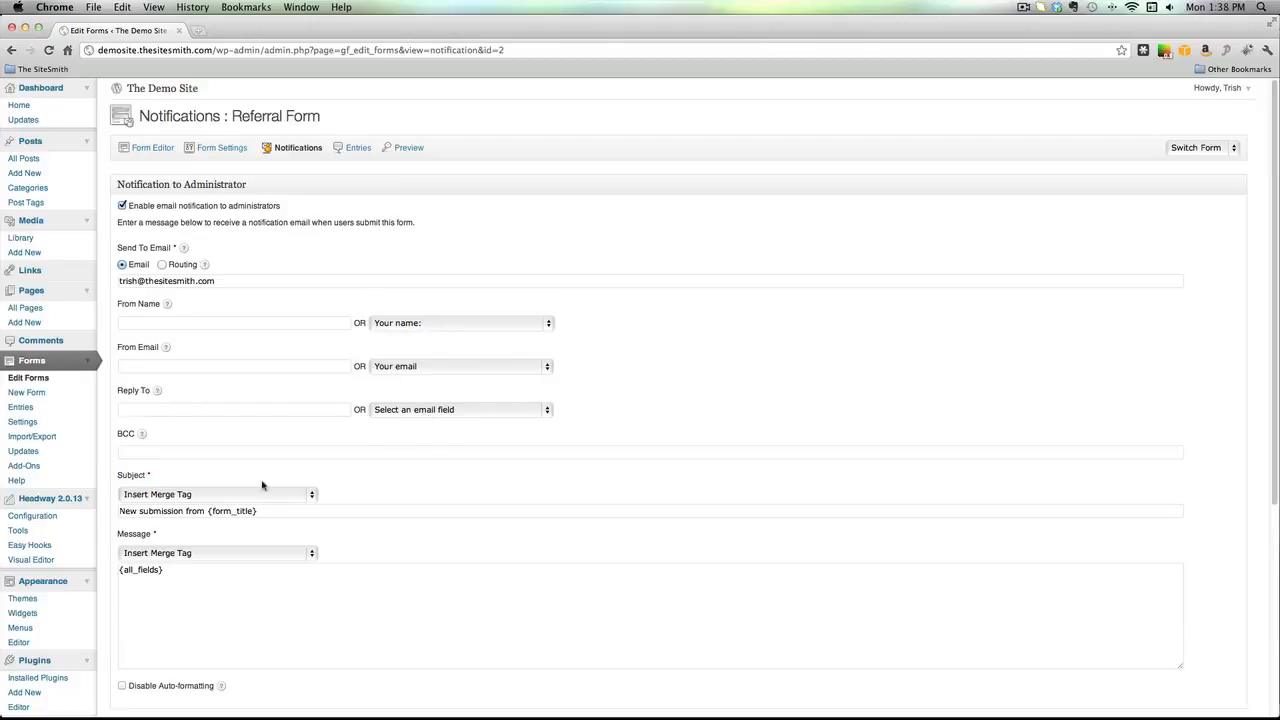
scroll(279, 522, down, 2)
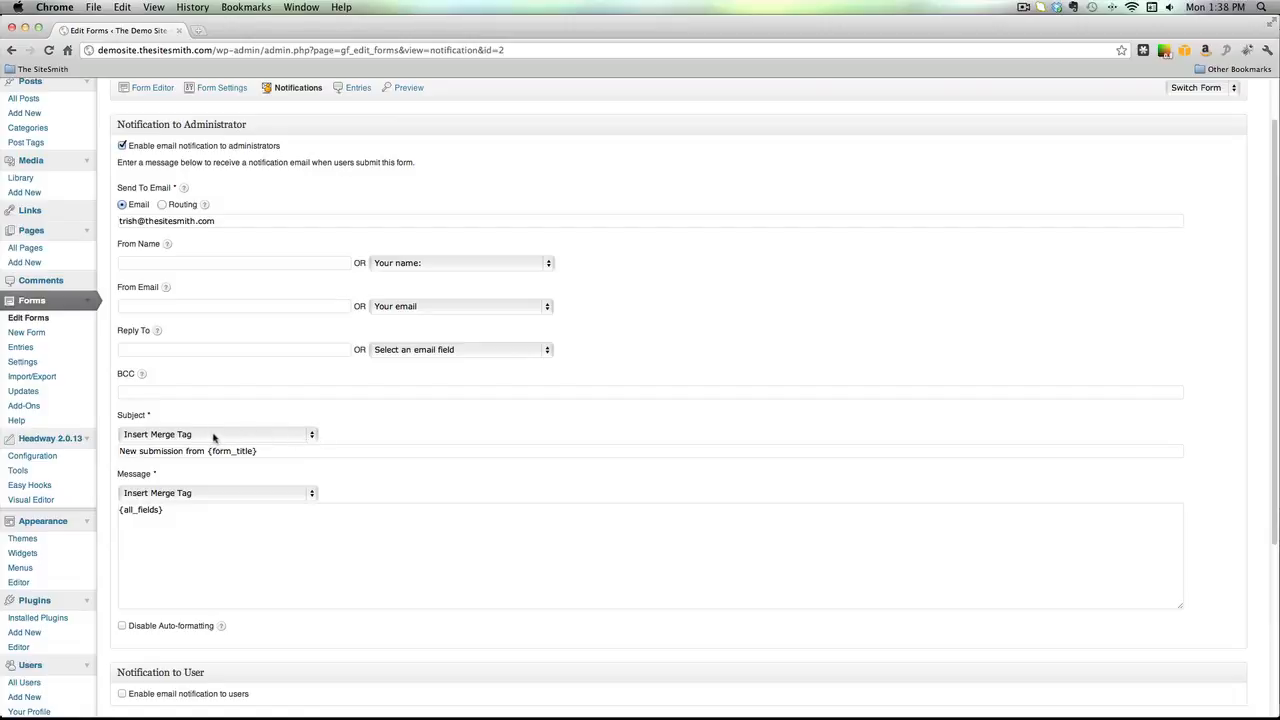
drag(263, 452, 238, 451)
click(287, 453)
scroll(258, 502, down, 2)
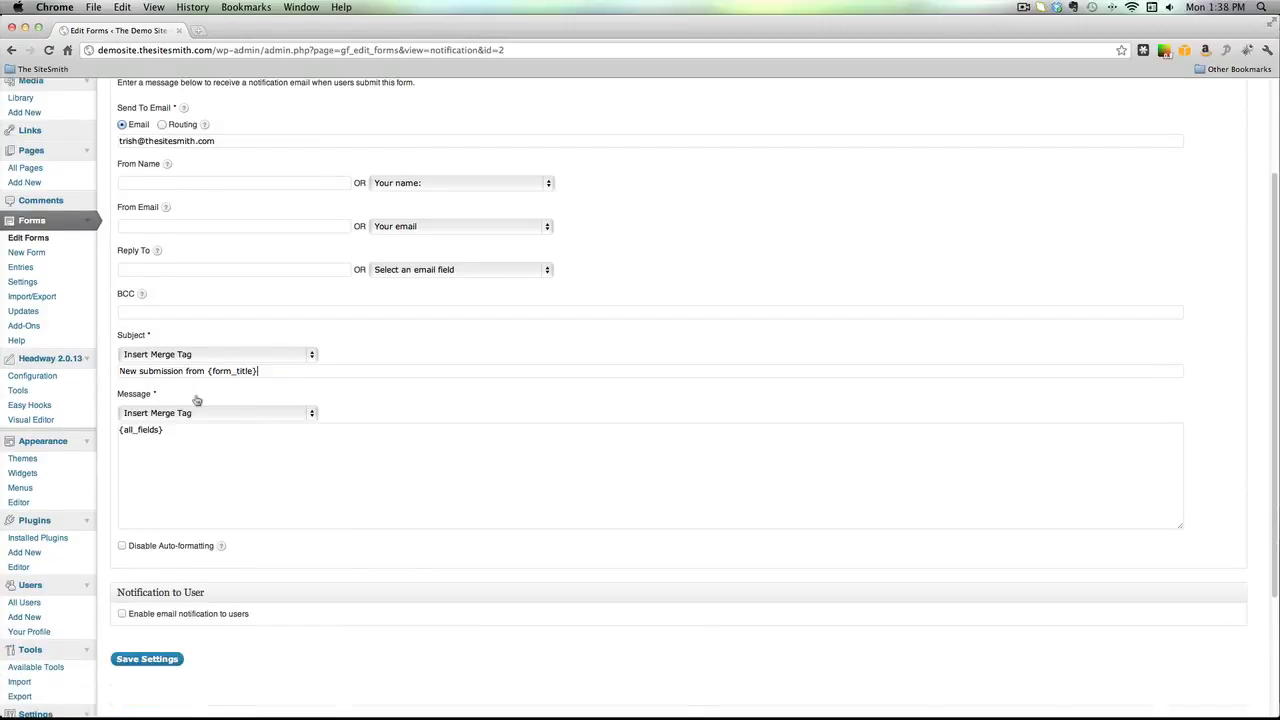
click(148, 413)
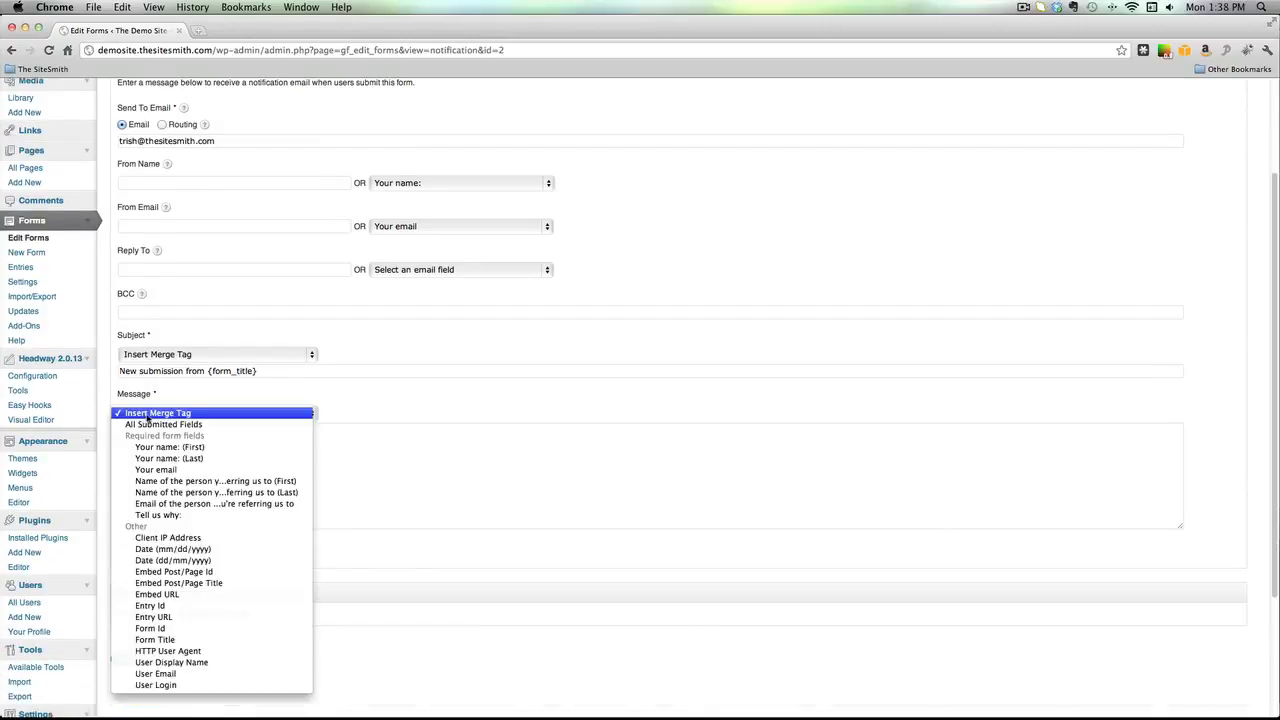
click(160, 421)
drag(212, 433, 163, 432)
key(BackSpace)
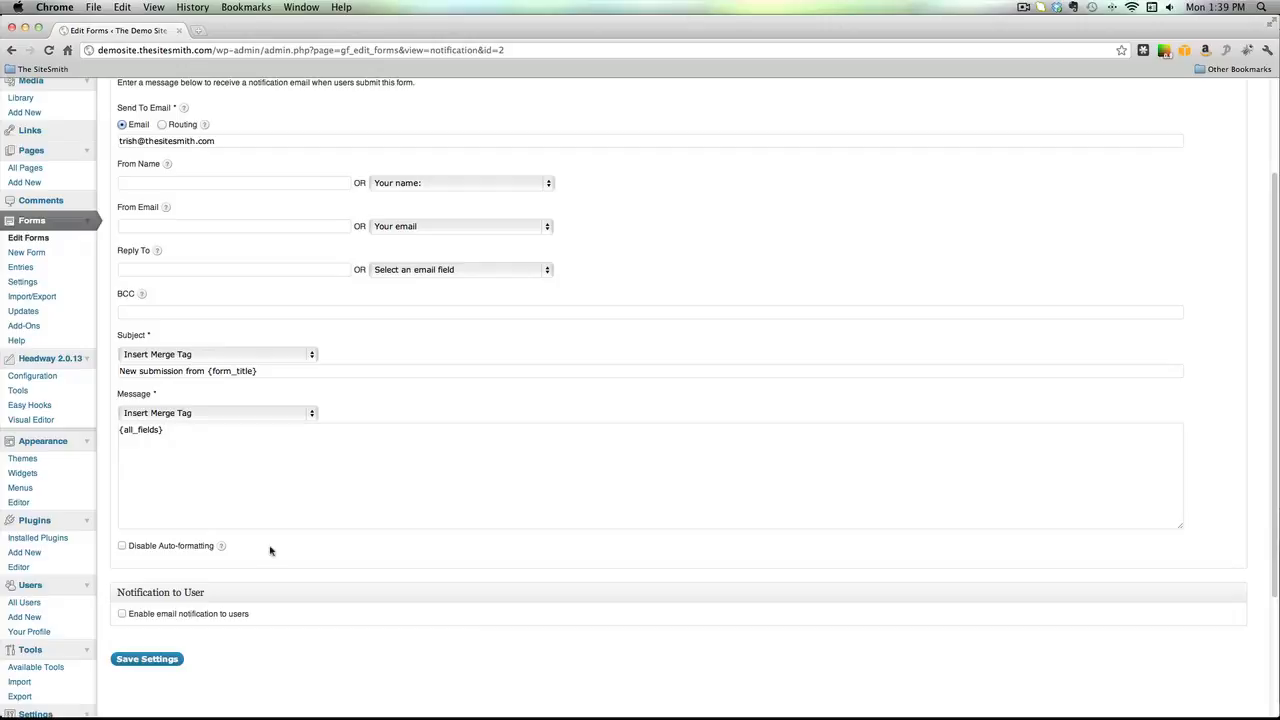
scroll(286, 666, down, 3)
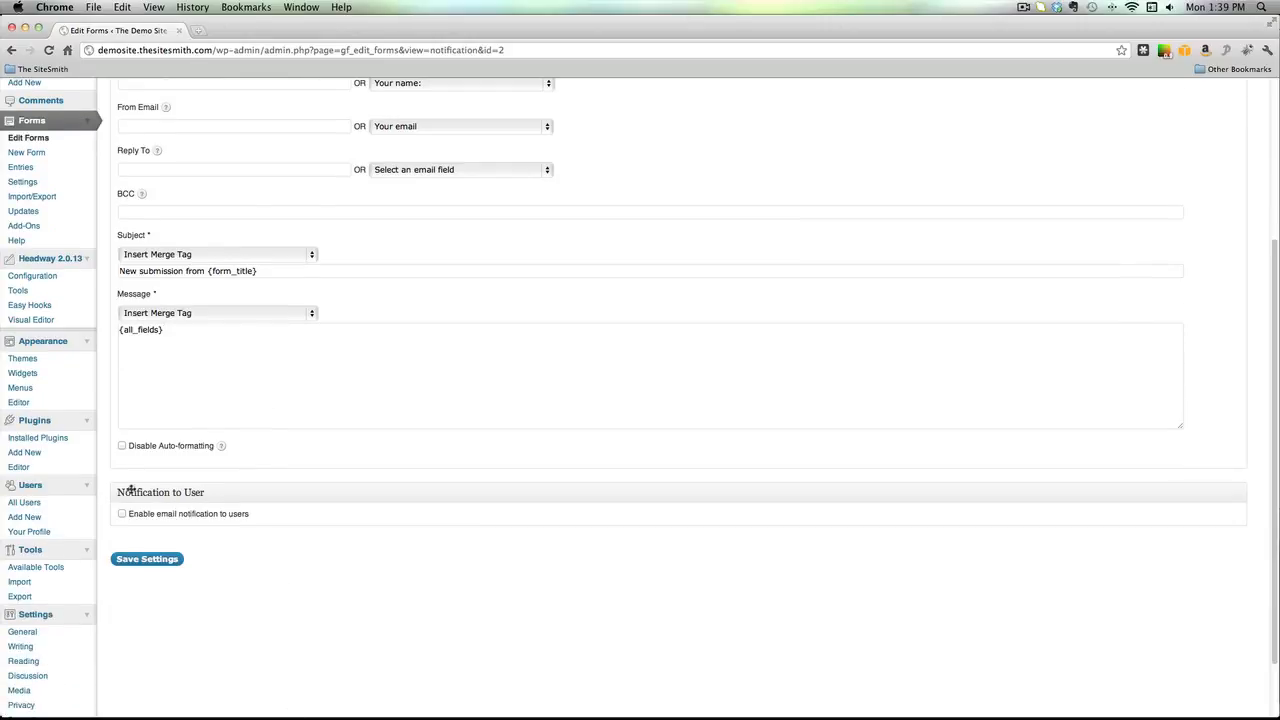
Enable the user email notification and send it to the referred person's email field
click(122, 514)
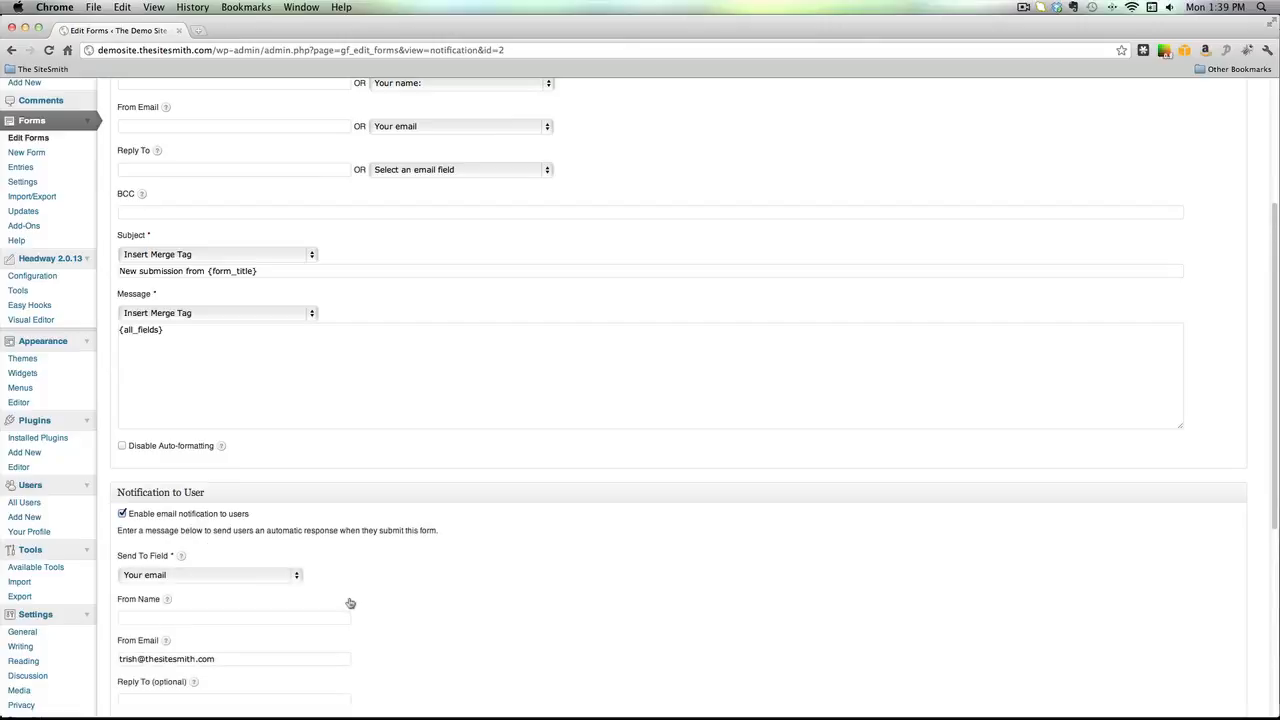
scroll(350, 603, down, 5)
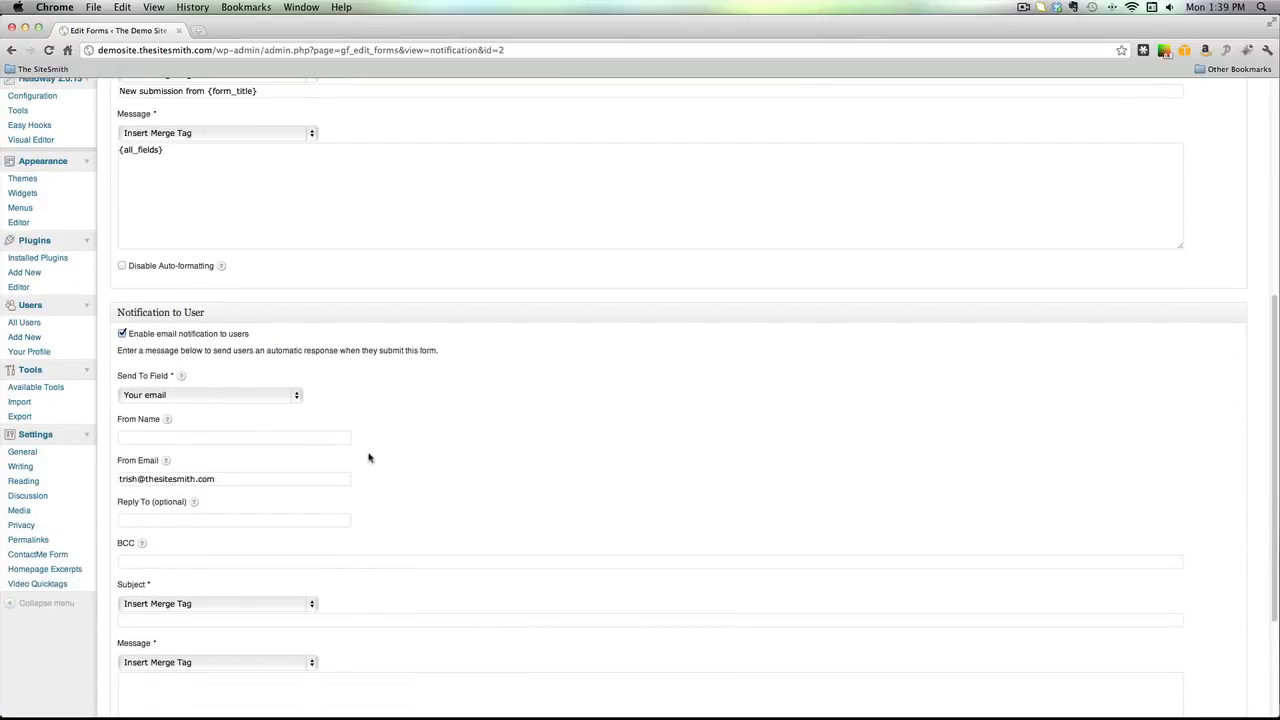
scroll(357, 500, down, 5)
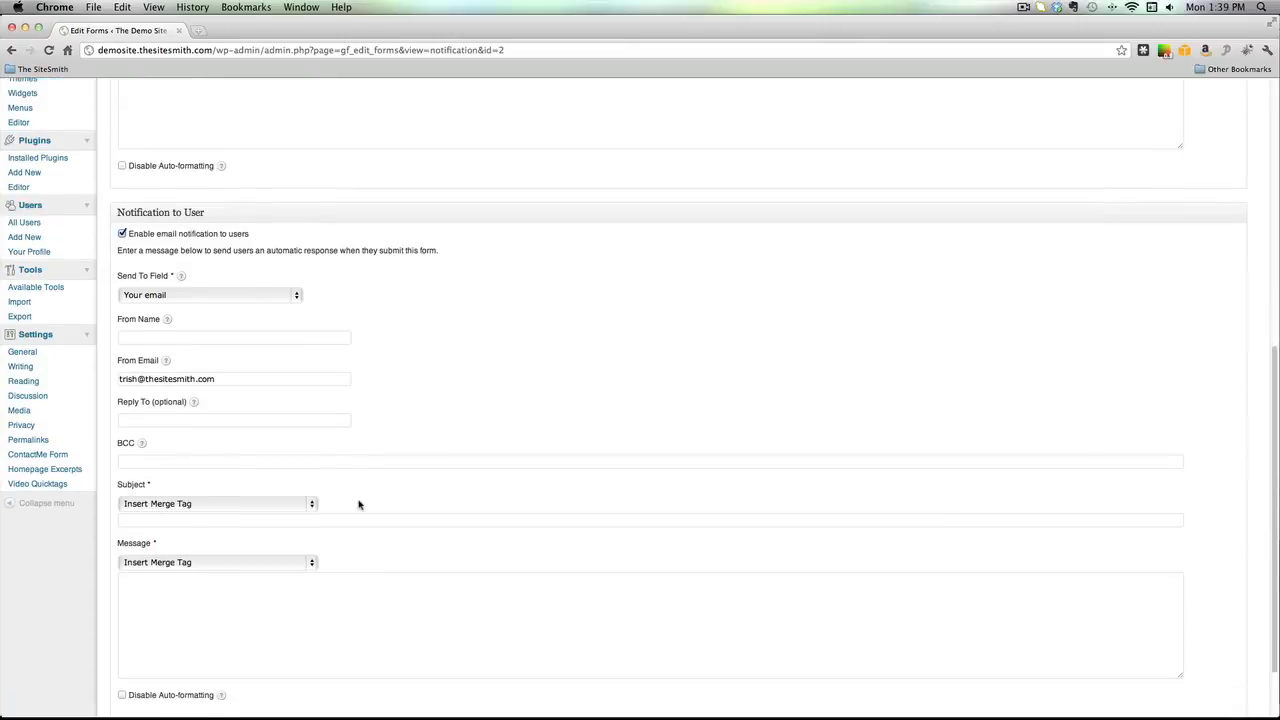
scroll(356, 501, up, 2)
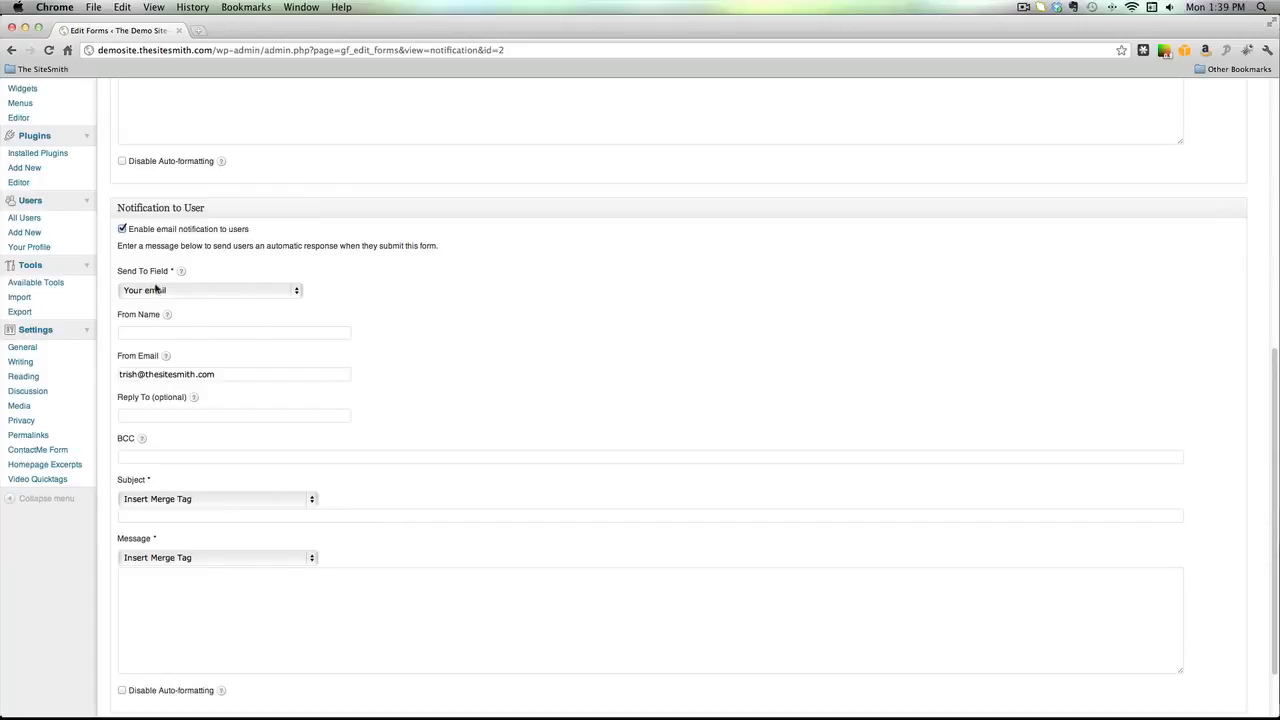
click(185, 296)
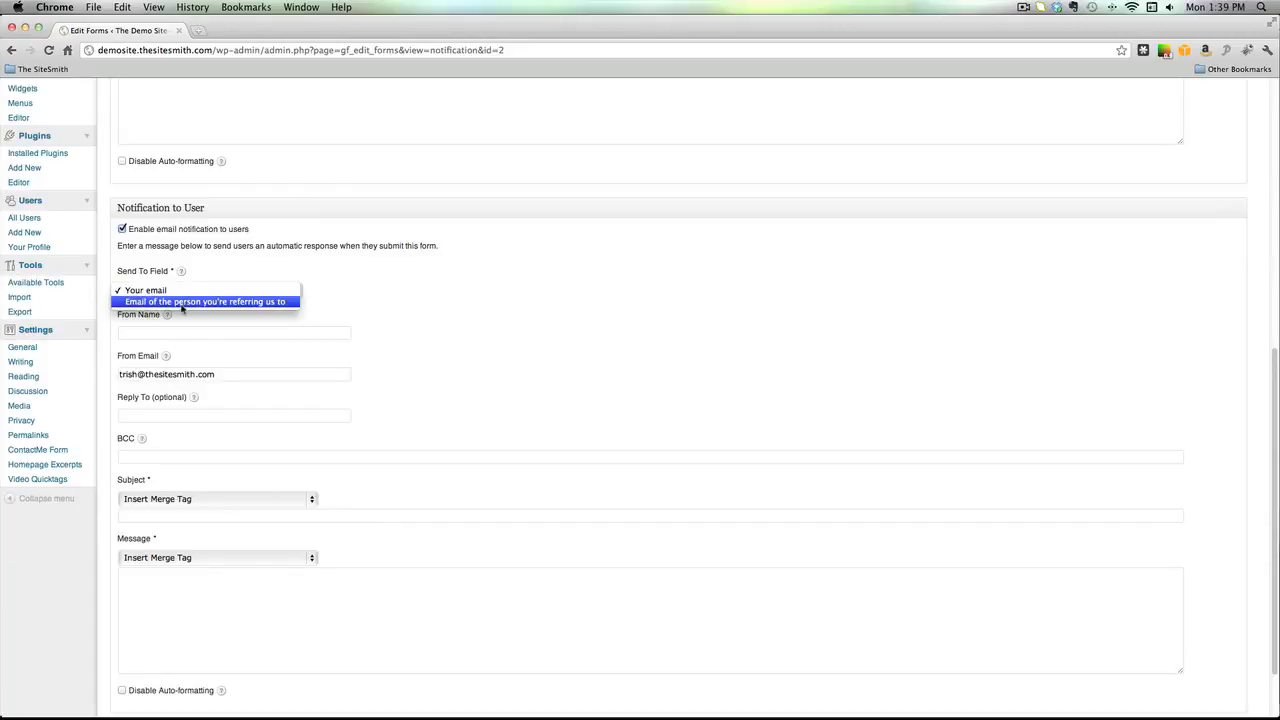
Enter the site owner's sender name and copy the From Email into Reply To
click(258, 334)
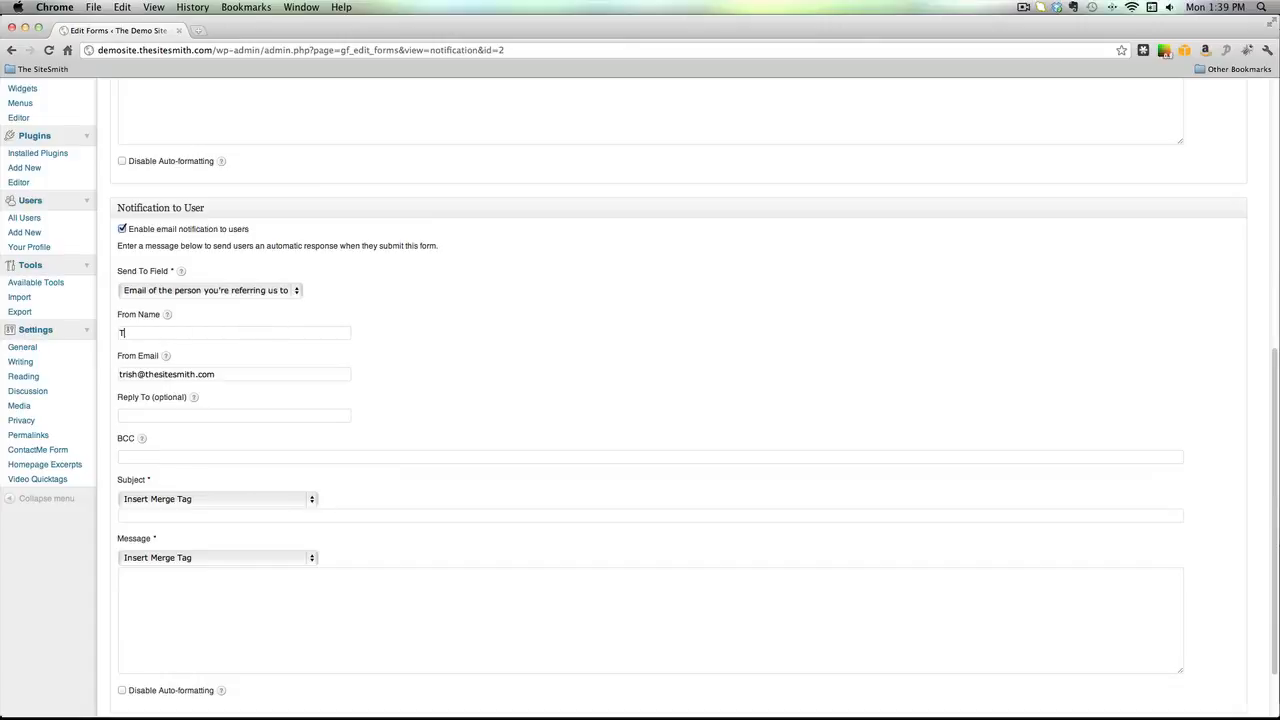
drag(218, 375, 118, 375)
key(super+c)
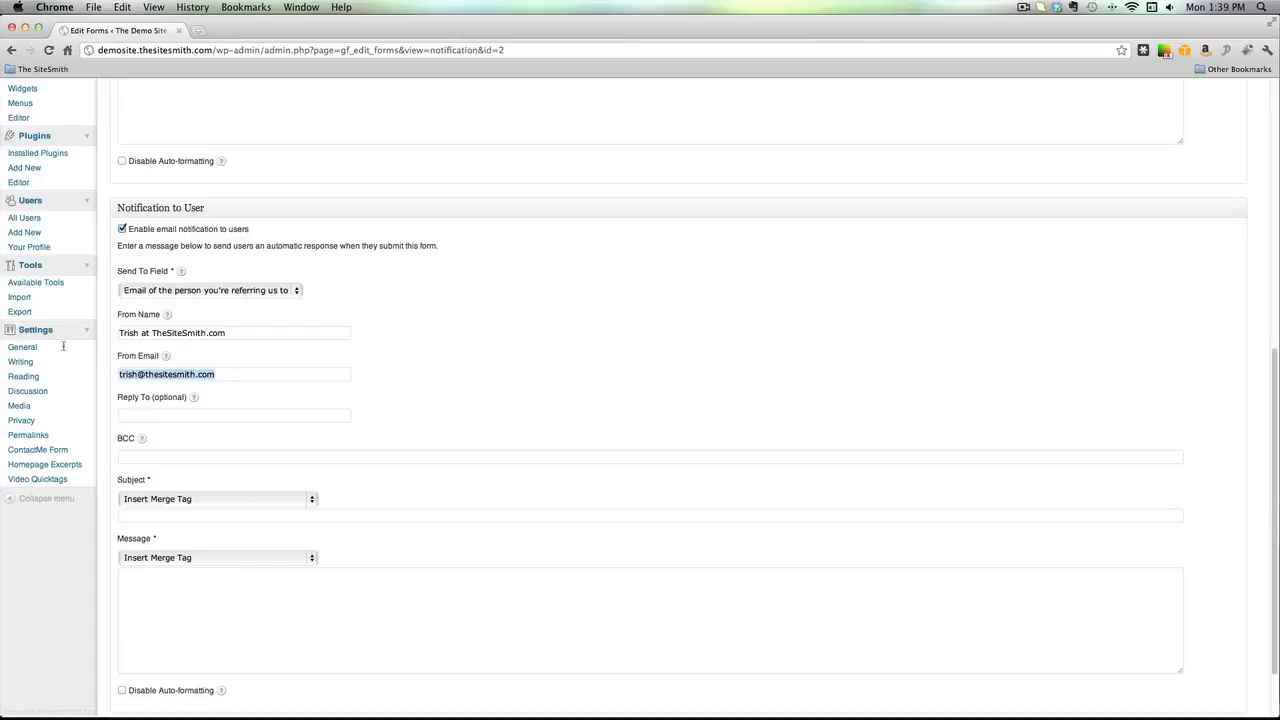
click(122, 416)
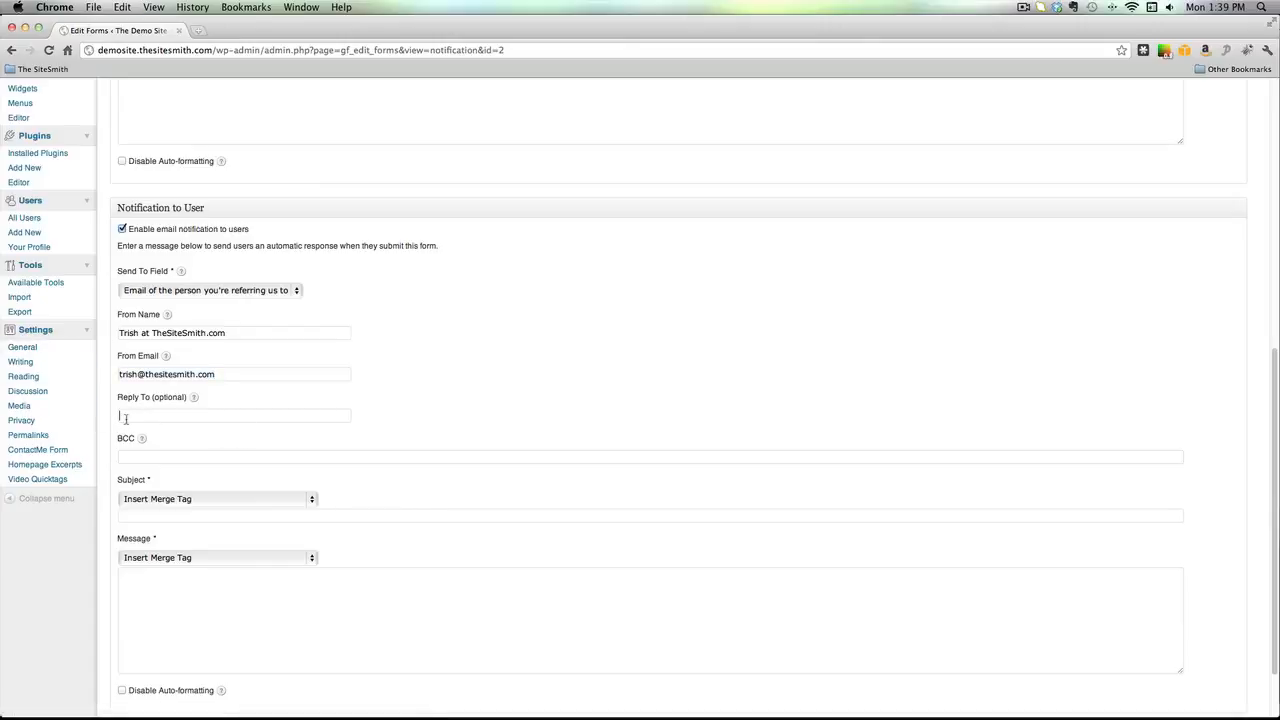
key(super+v)
Set the user notification subject to 'Your friend referred us to you!'
text(We were)
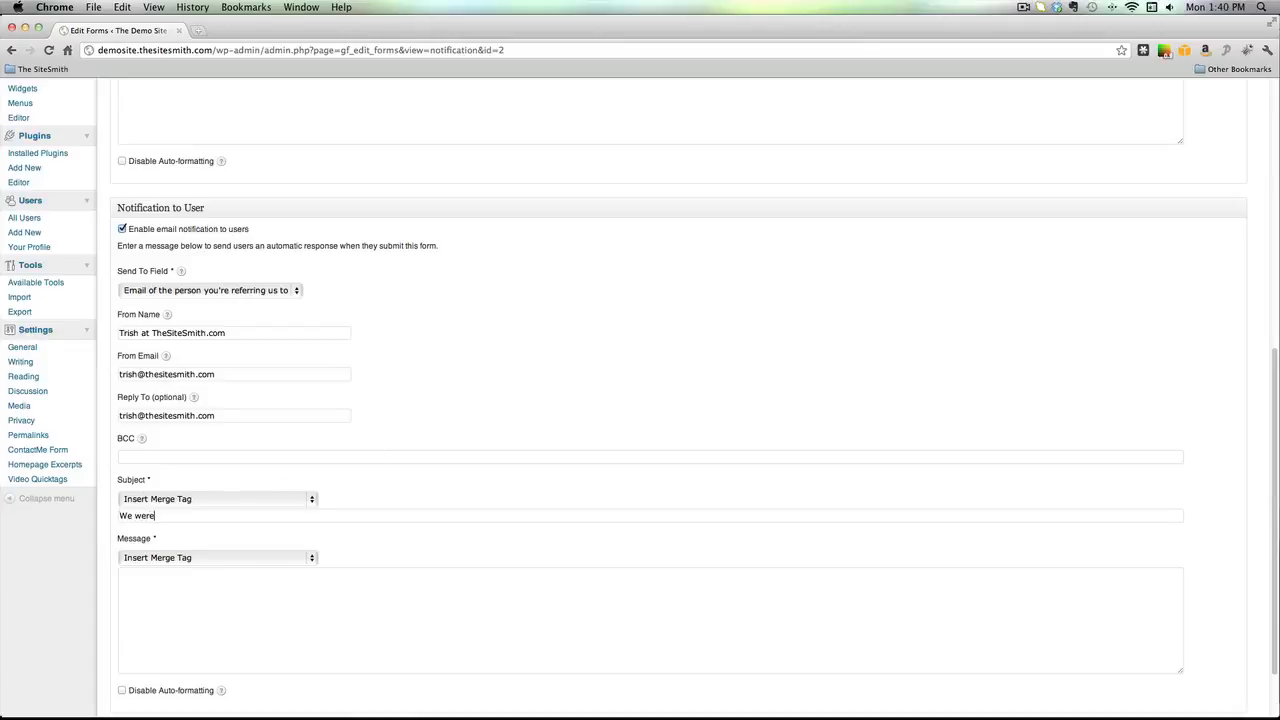
key(BackSpace)
key(BackSpace)
key(BackSpace)
key(BackSpace)
key(BackSpace)
key(BackSpace)
key(BackSpace)
text(Your friend referred us to you!)
Start the message with Your name (First) and (Last) merge tags plus the opening sentence
click(233, 627)
click(225, 560)
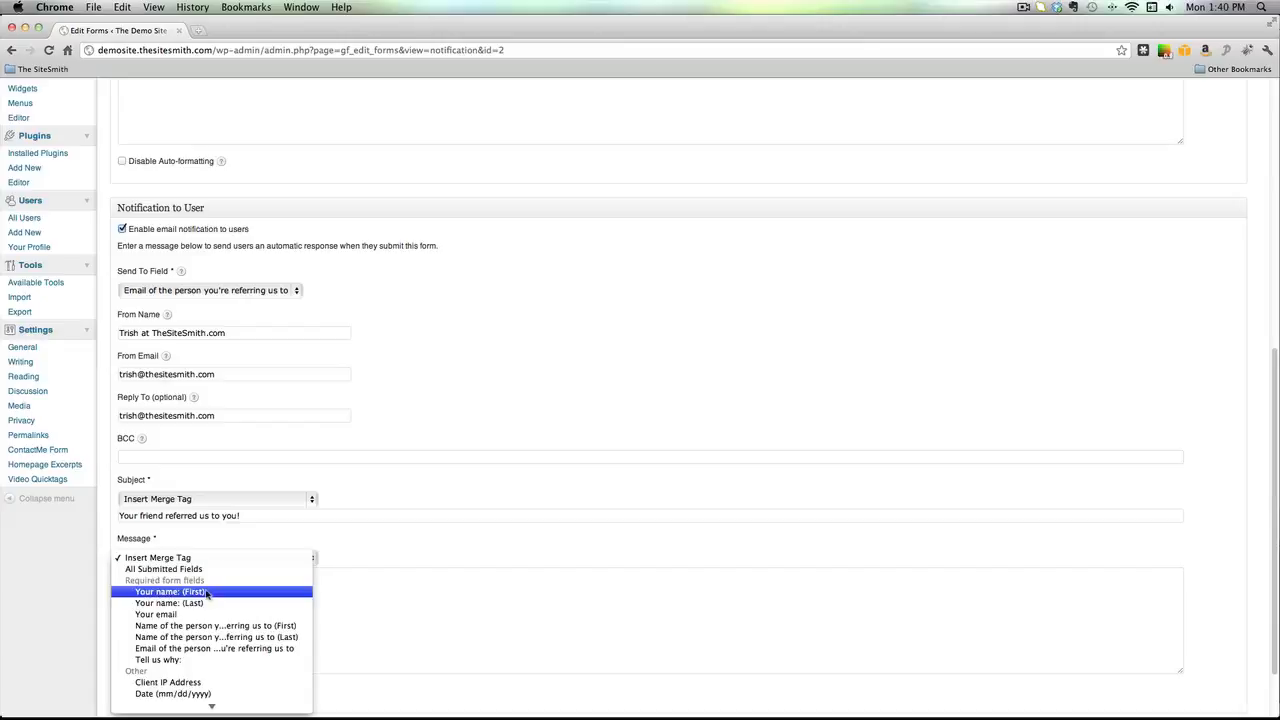
click(203, 592)
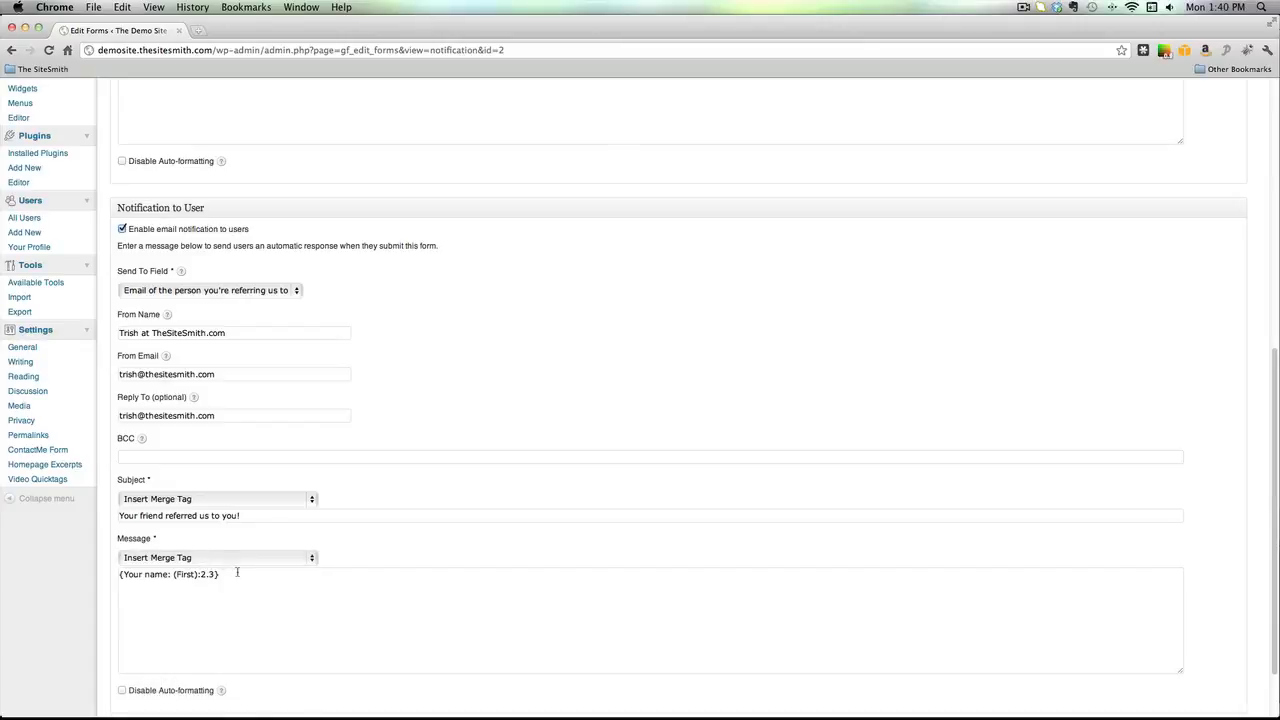
click(239, 575)
click(201, 559)
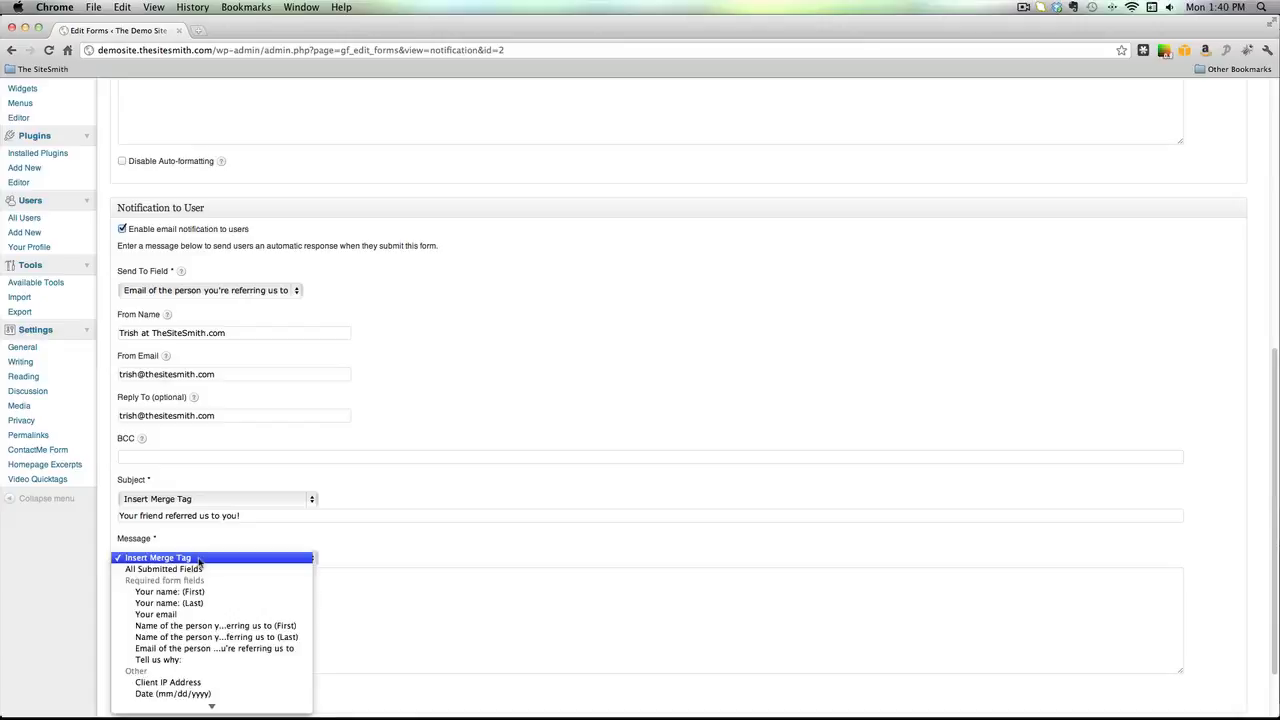
click(196, 604)
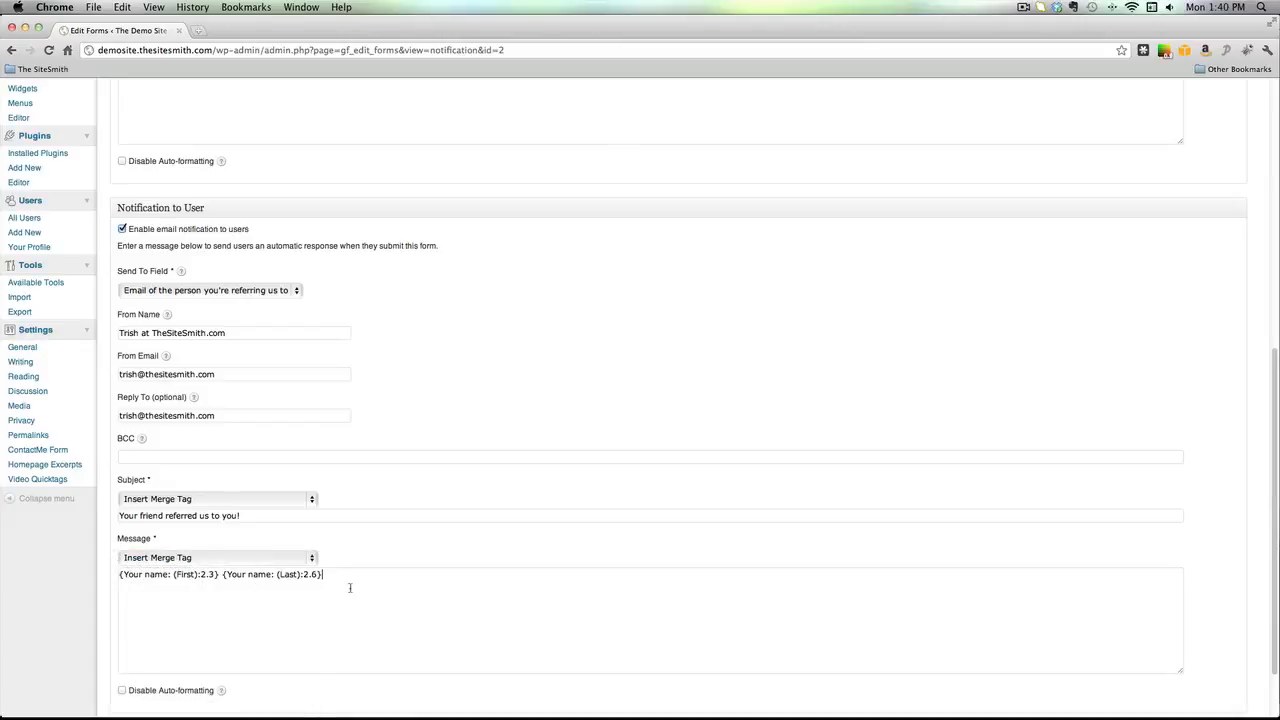
text(Thought that we do great work and that you'd be inte)
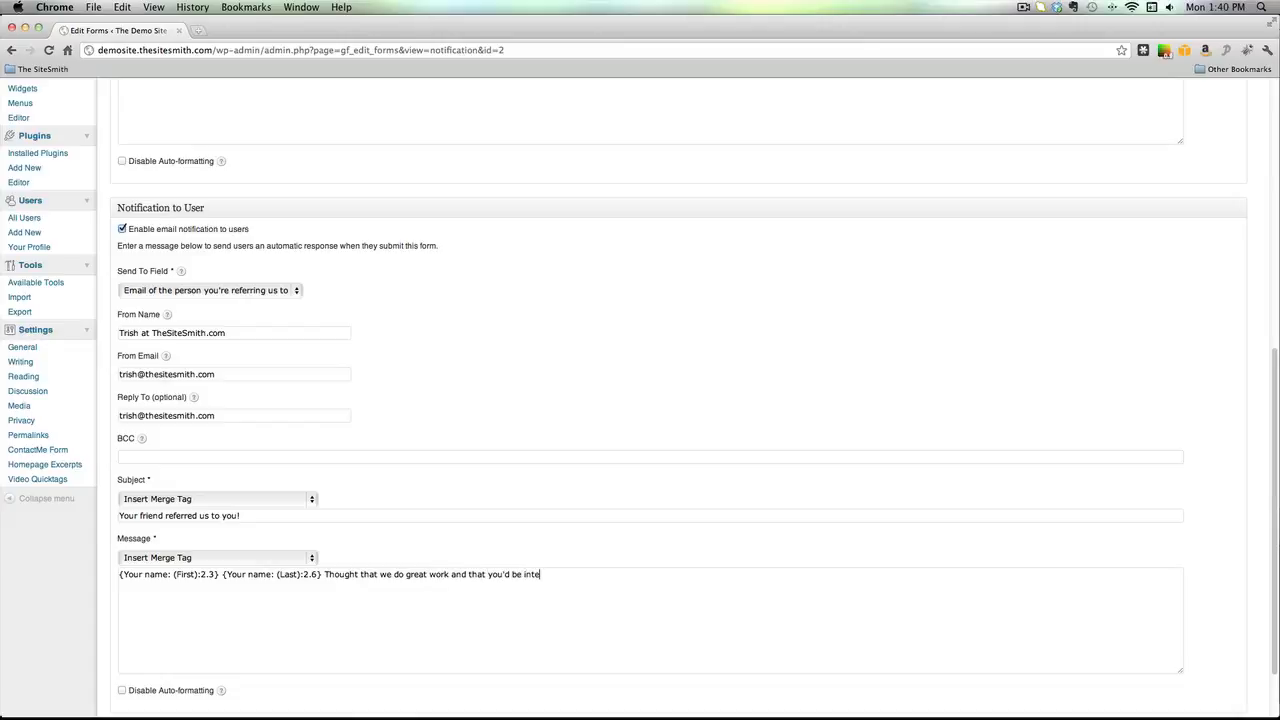
text(rested in knowing about us, so we)
Lowercase 'Thought' and finish the sentence '...sending you this email to let you know about us'
click(329, 575)
key(BackSpace)
text(t)
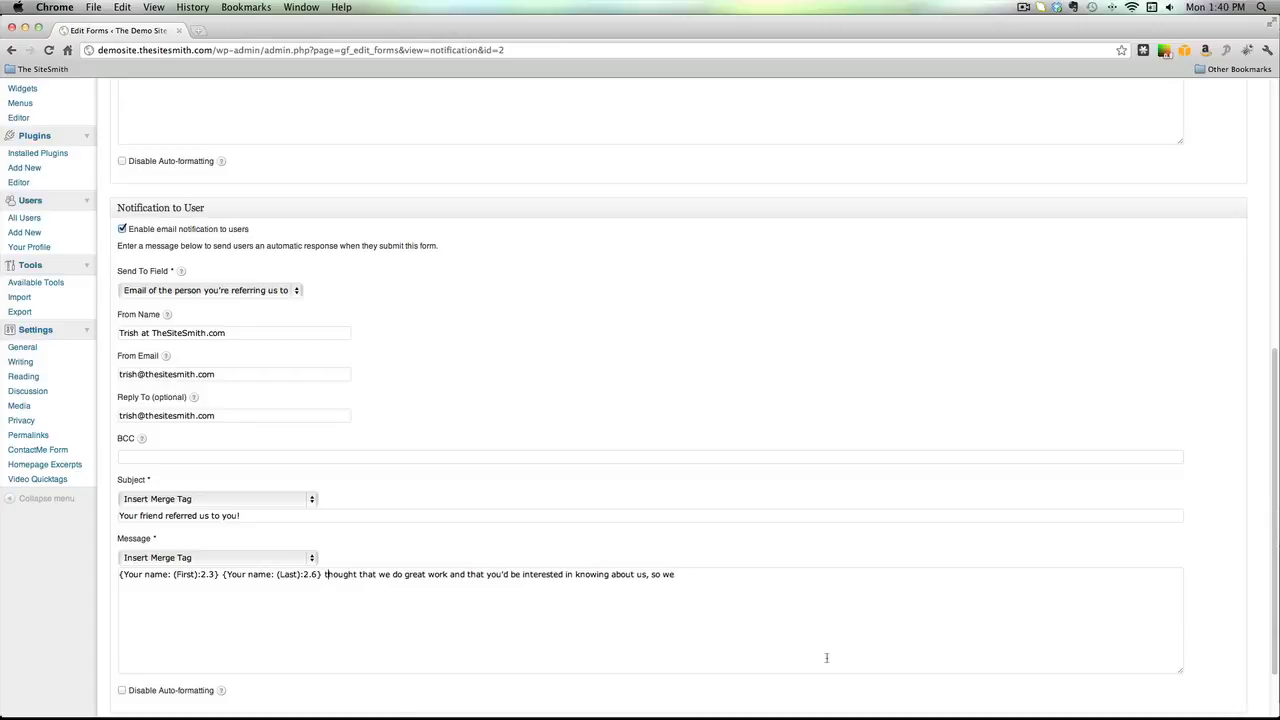
click(740, 575)
text(re sending you this email to let u)
text(o uknow about us!)
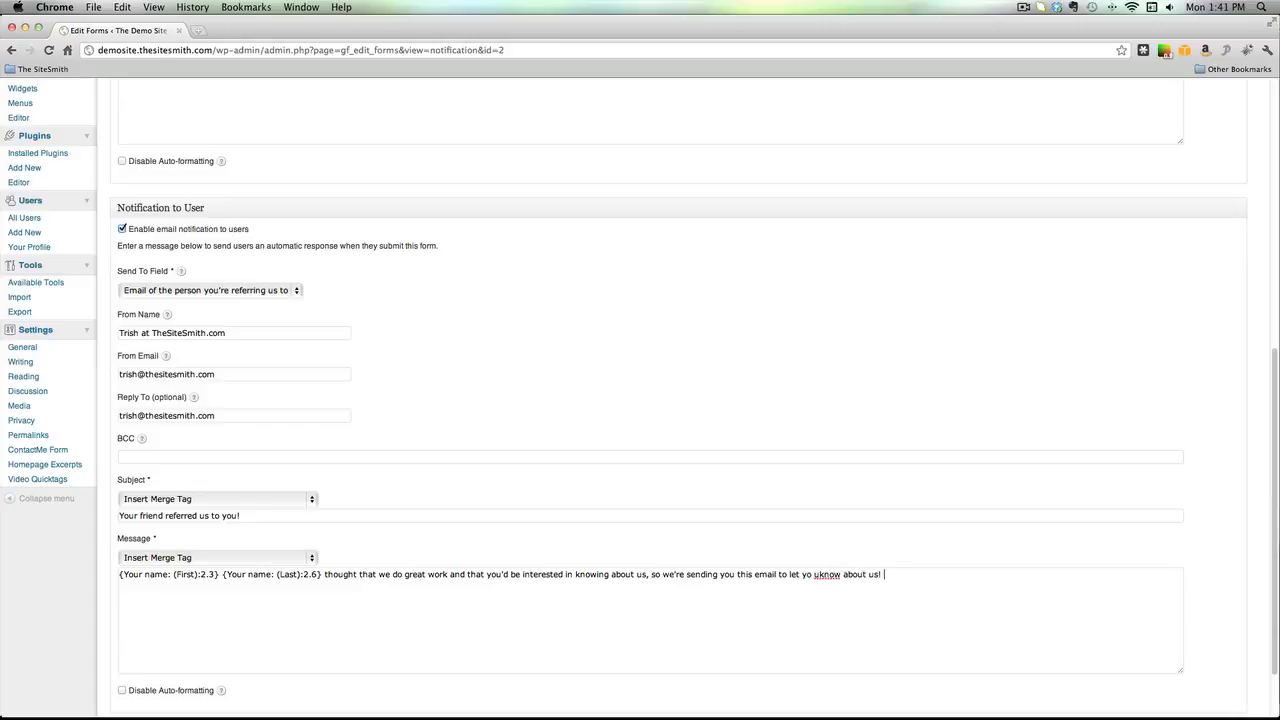
click(814, 576)
key(BackSpace)
key(Right)
Add a line inviting contact at the owner's email and a visit to the company website
text(If we can p)
key(BackSpace)
text(be of service, let us know)
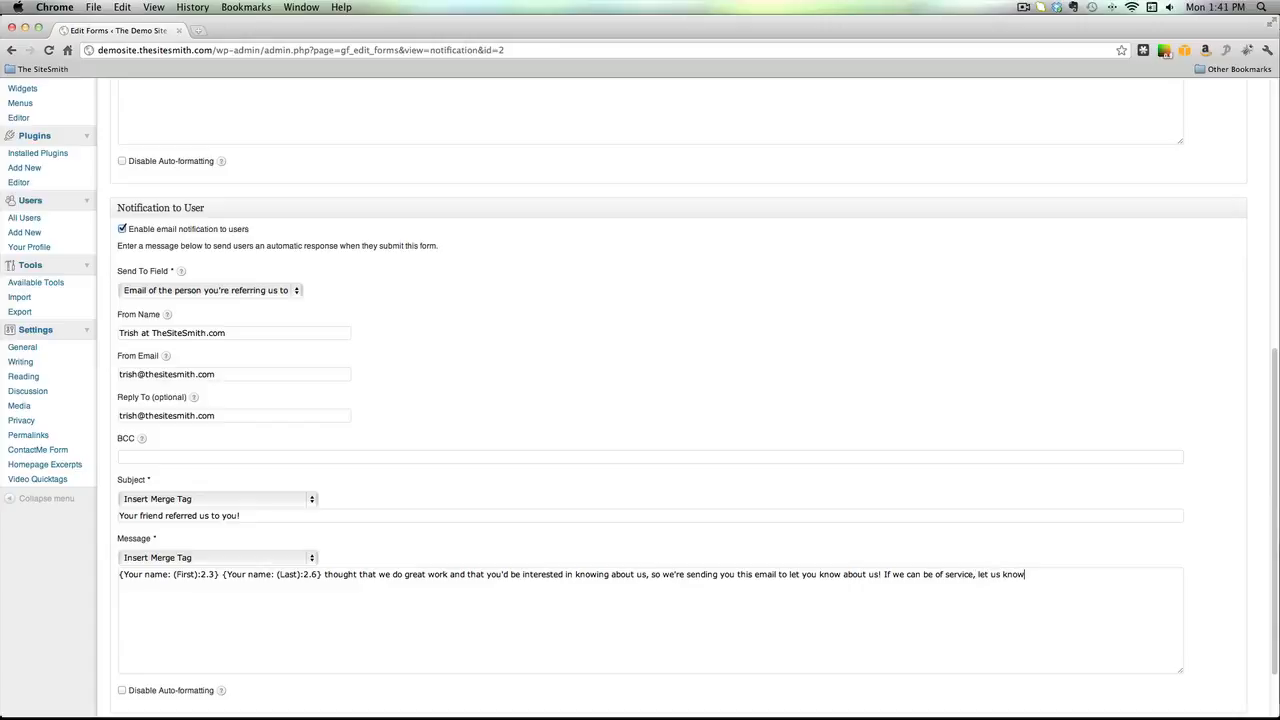
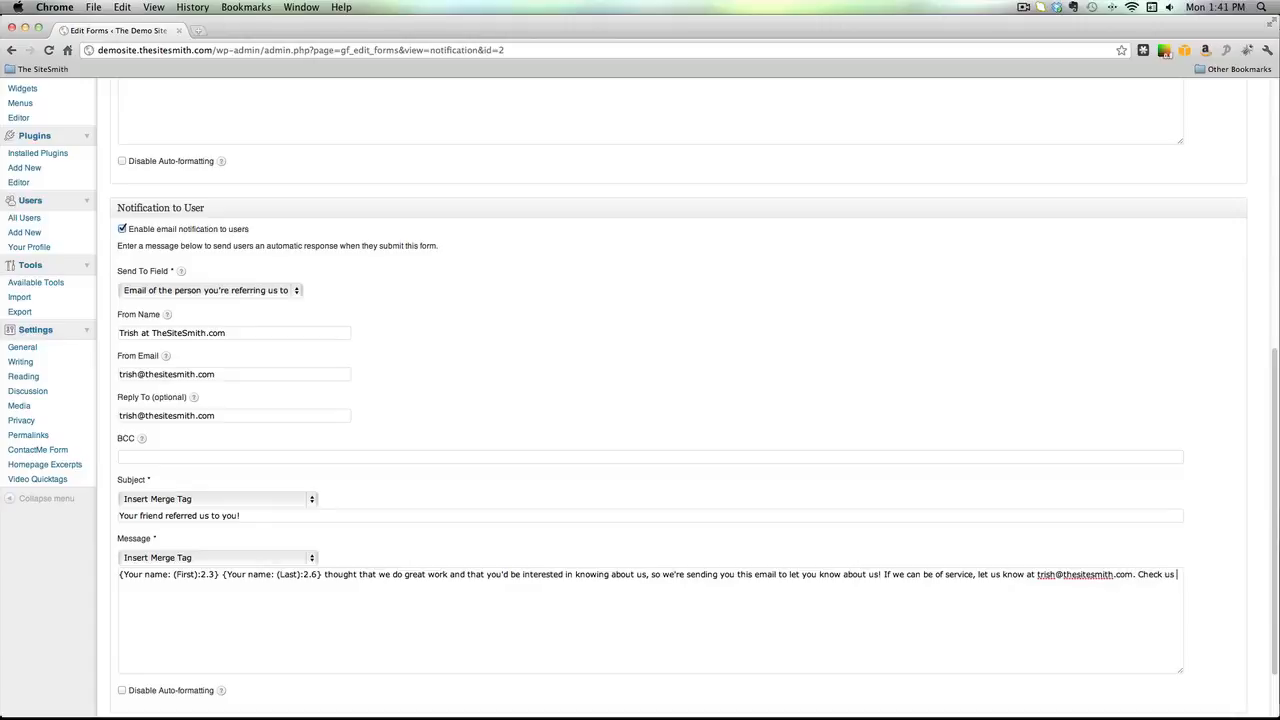
text(out at)
key(shift+alt+Left)
key(shift+alt+Left)
key(shift+alt+Left)
text(out what we do at thesitesmith.com)
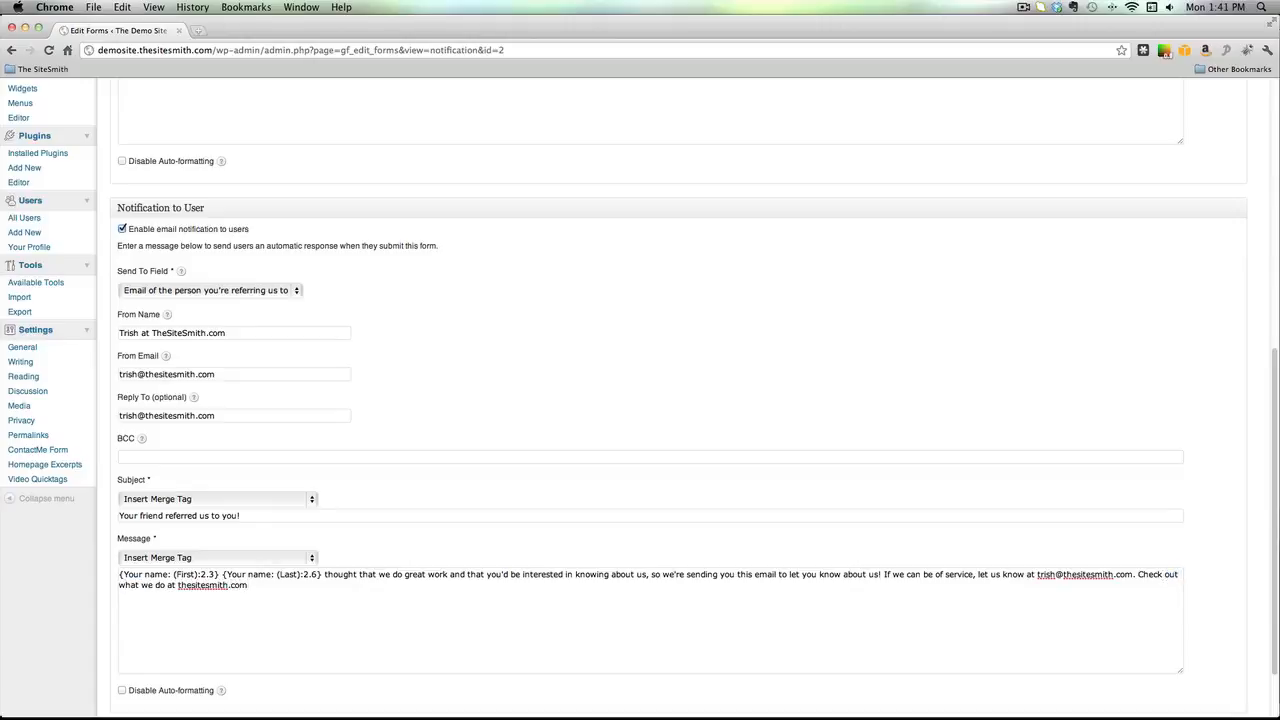
text(!)
Add a two-line signature: the owner's name and 'Owner, The SiteSmith'
key(Return)
key(Return)
key(Return)
text(Owner, The SiteSmith)
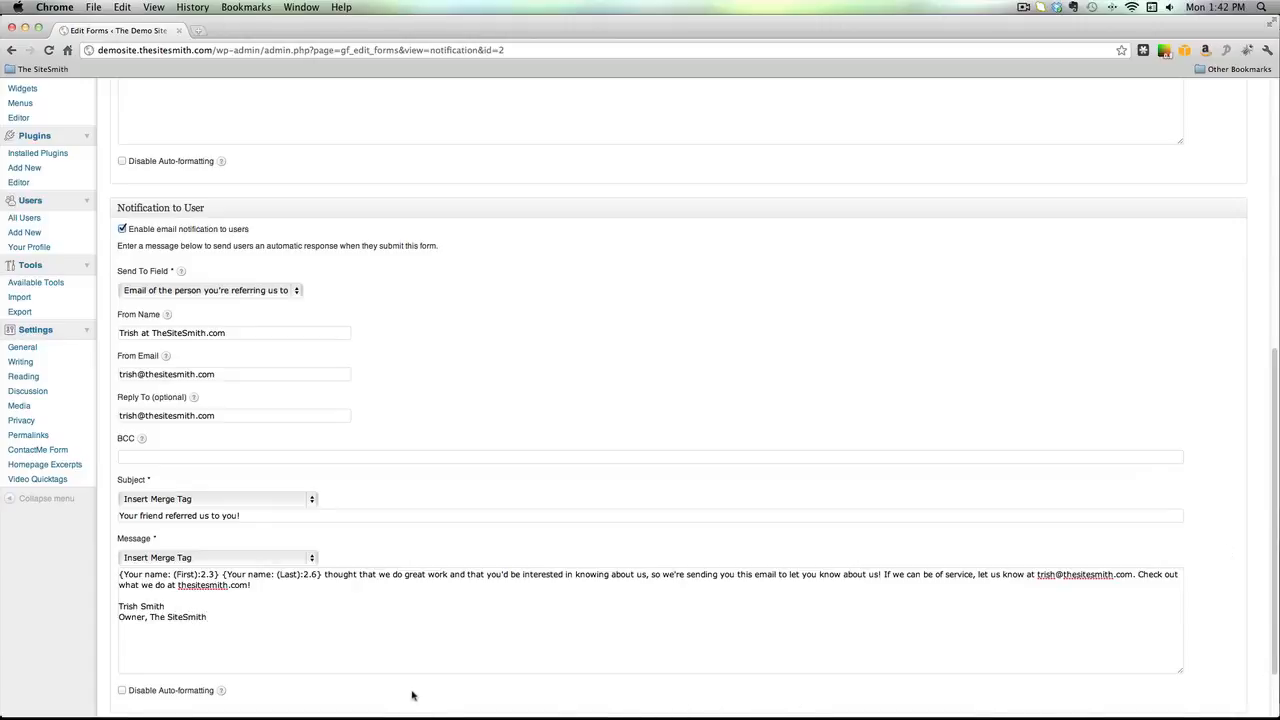
Save the notification settings until 'Notification Updated.' appears
scroll(414, 695, down, 2)
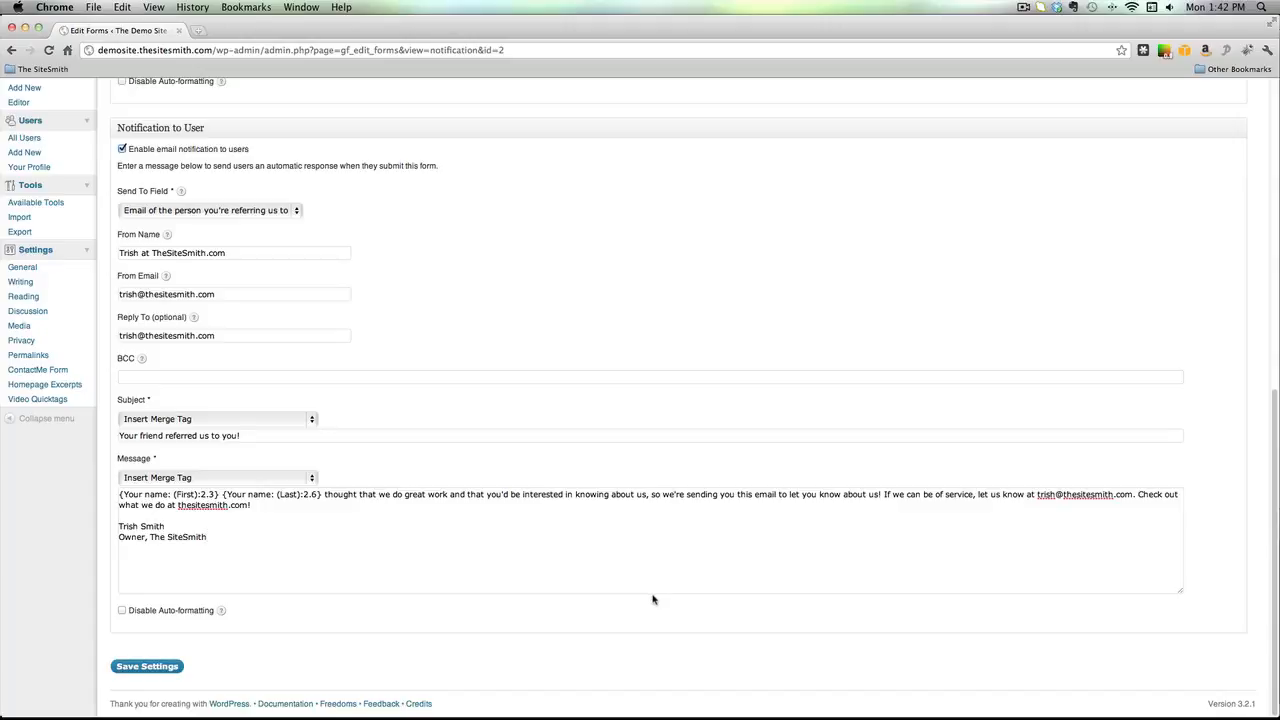
click(138, 670)
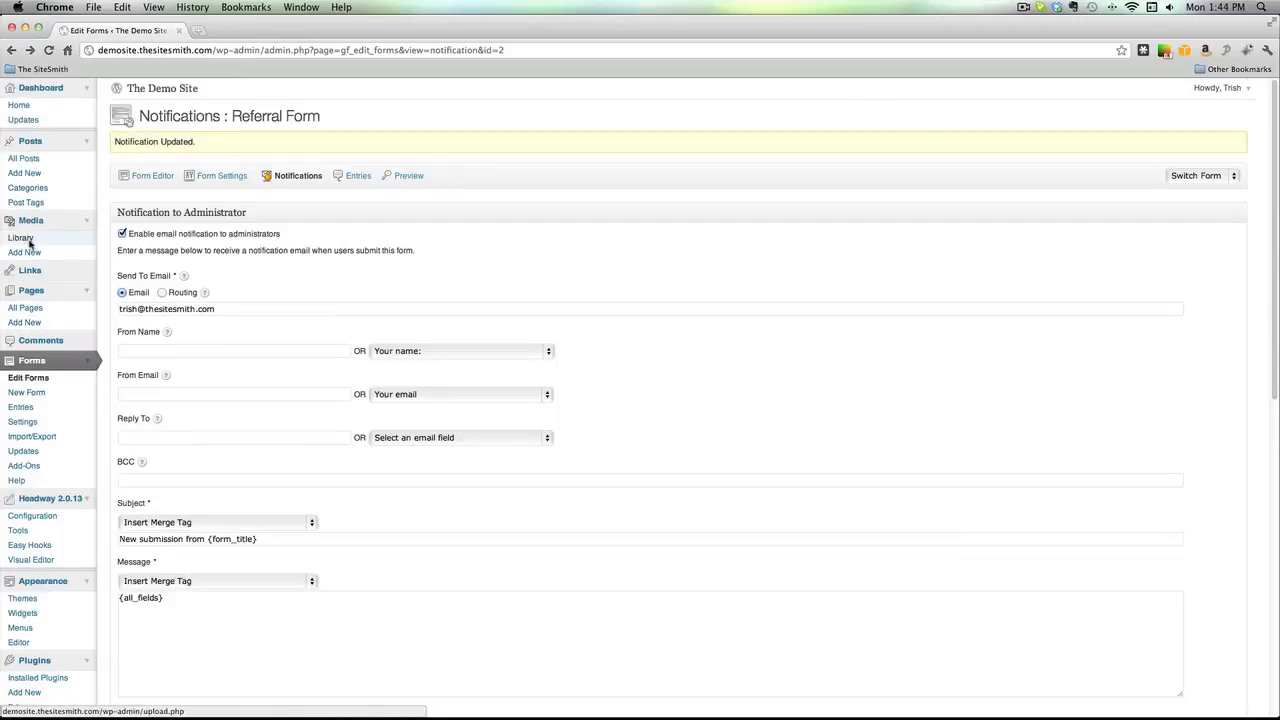
Create a new page titled 'Refer us!' and bring up the Insert A Form dialog
click(35, 322)
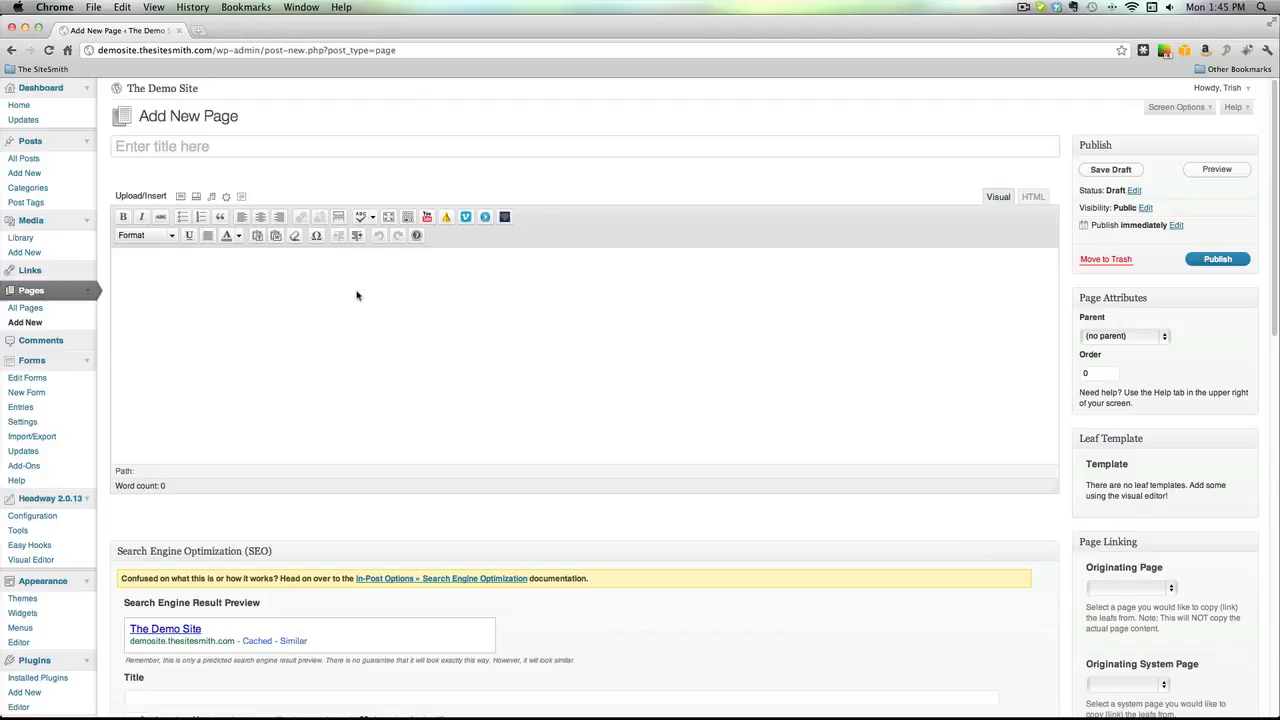
text(Refer us!)
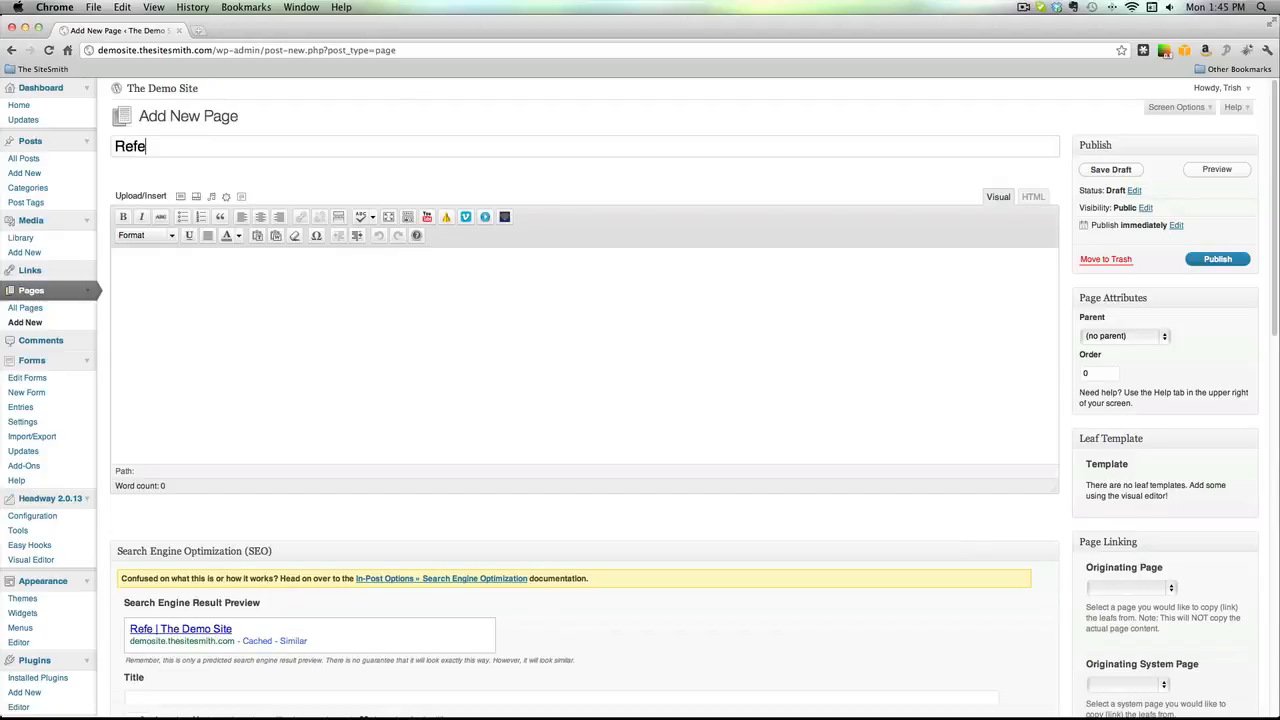
click(364, 299)
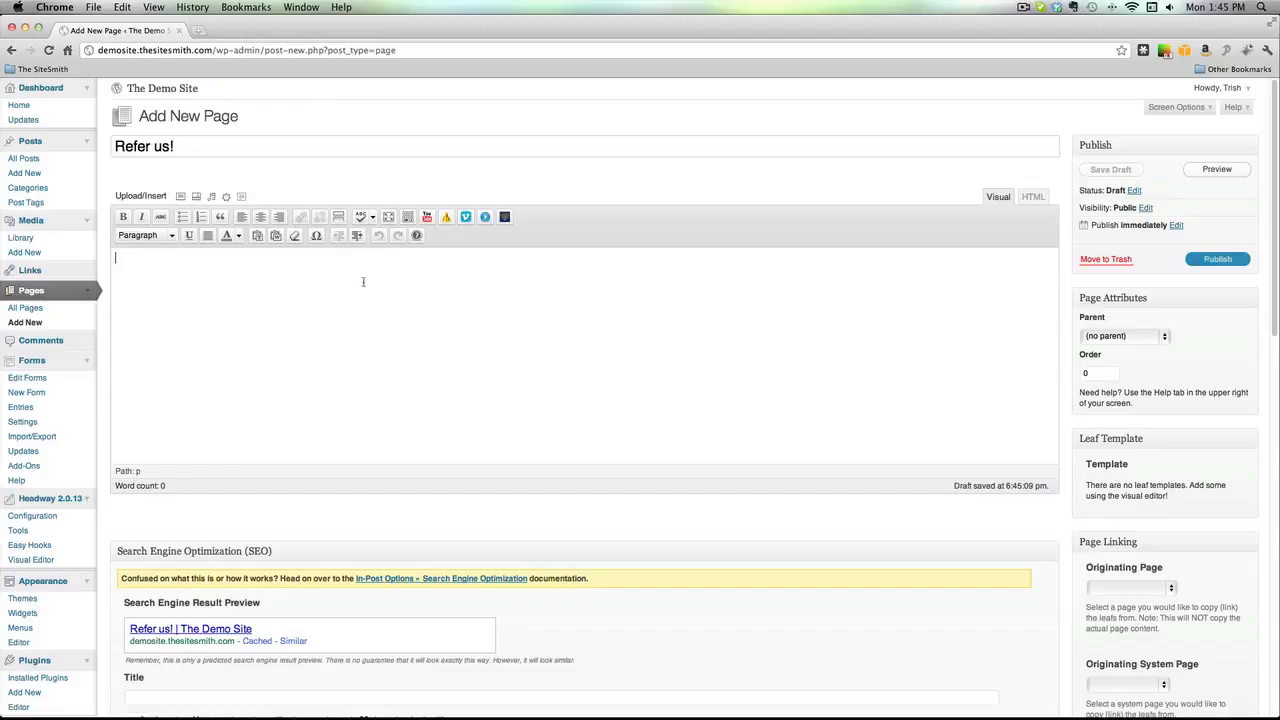
click(241, 198)
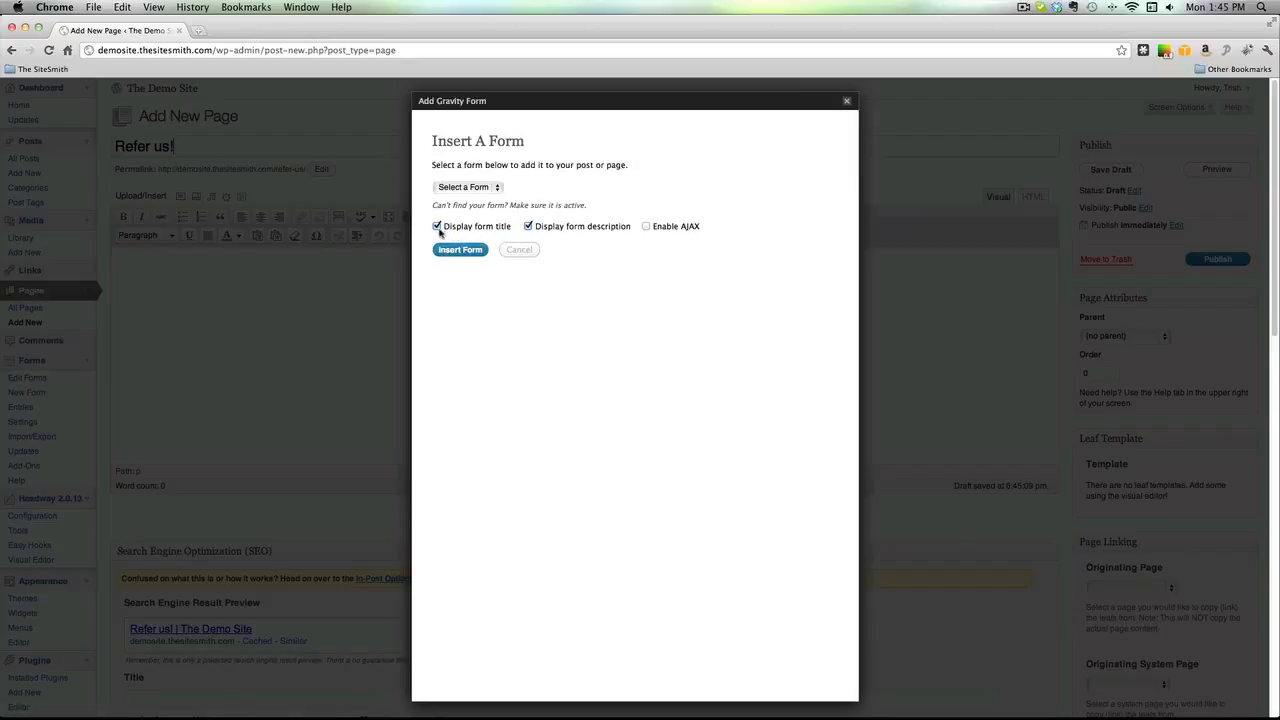
Insert the Referral Form shortcode into the Refer us! page and publish it
click(461, 250)
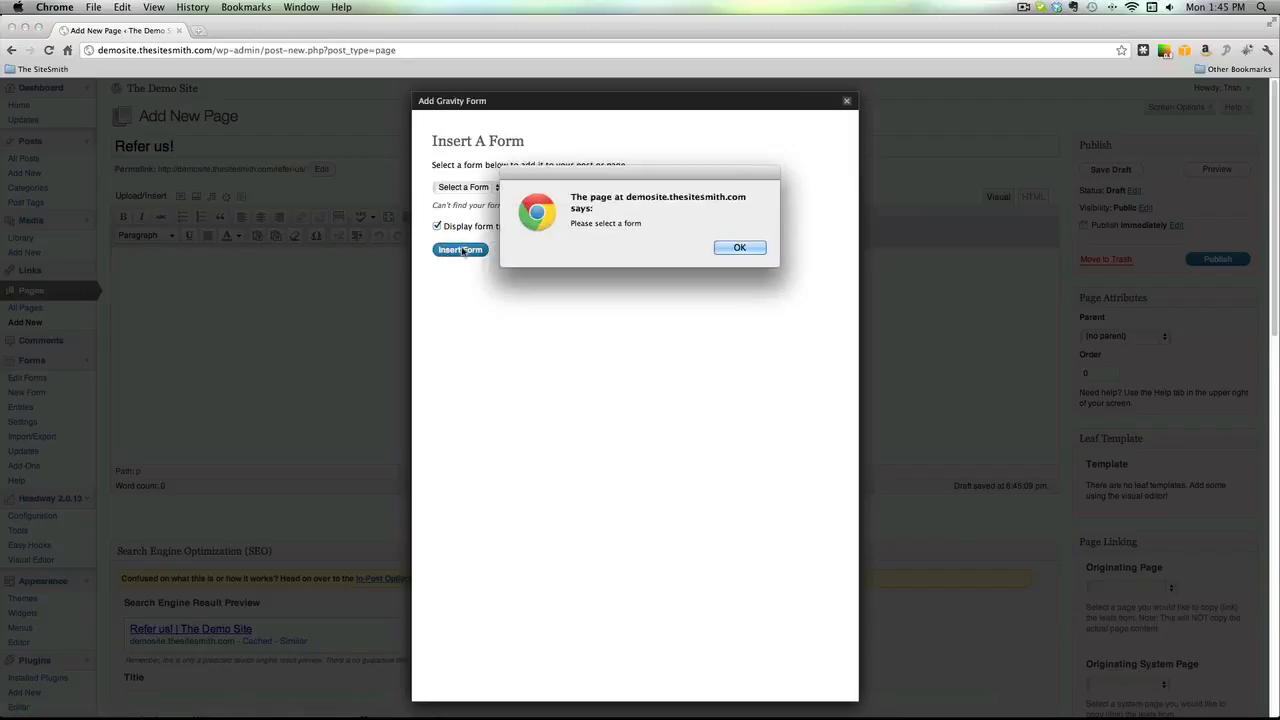
click(734, 251)
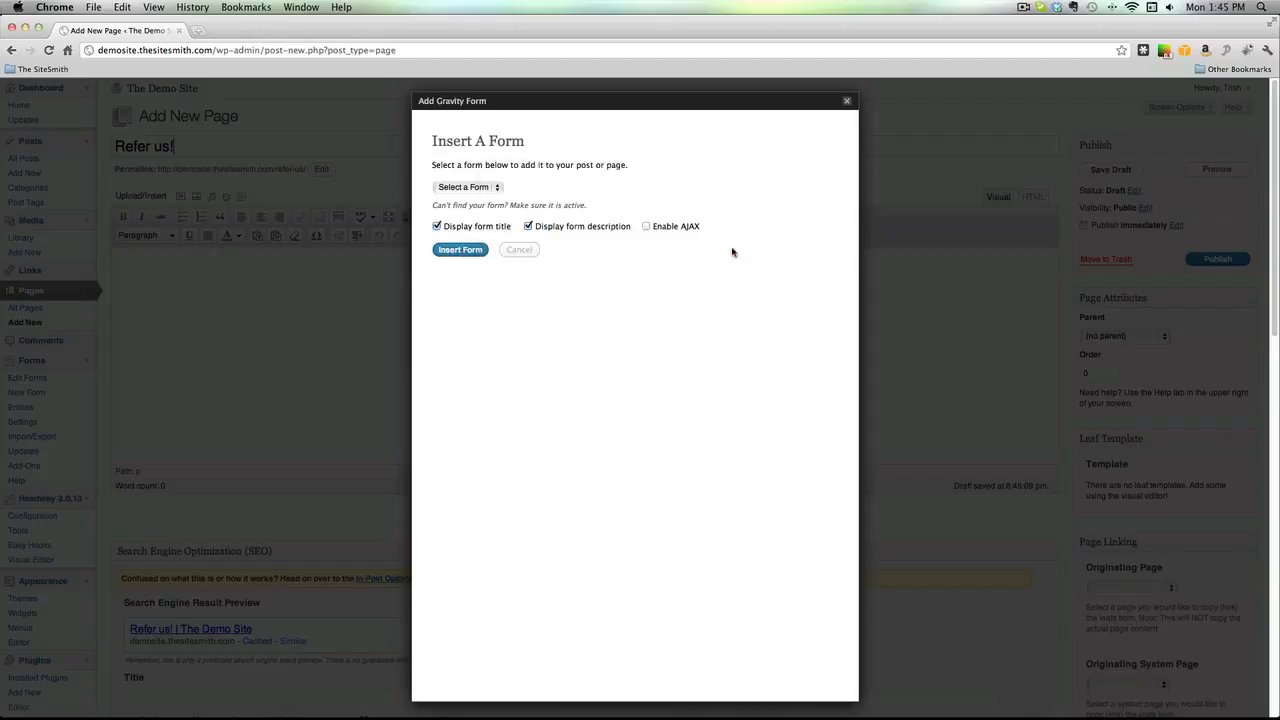
click(455, 187)
click(451, 210)
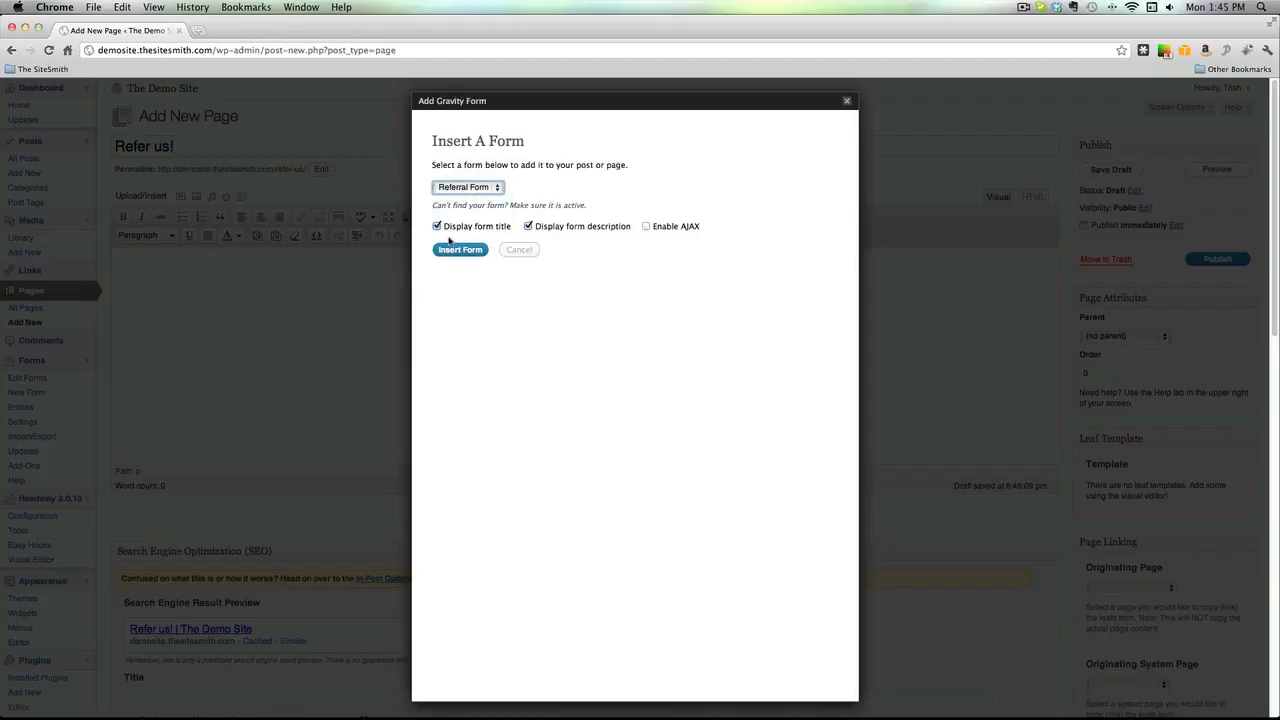
click(459, 250)
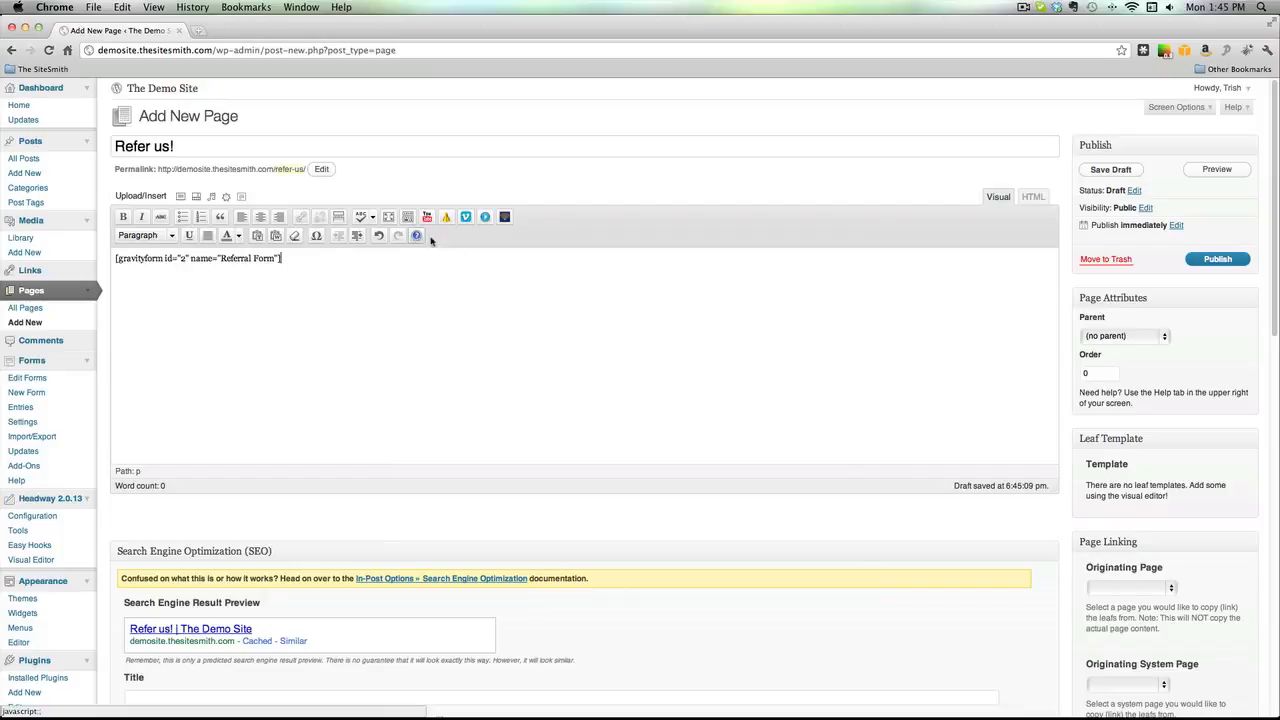
click(1210, 261)
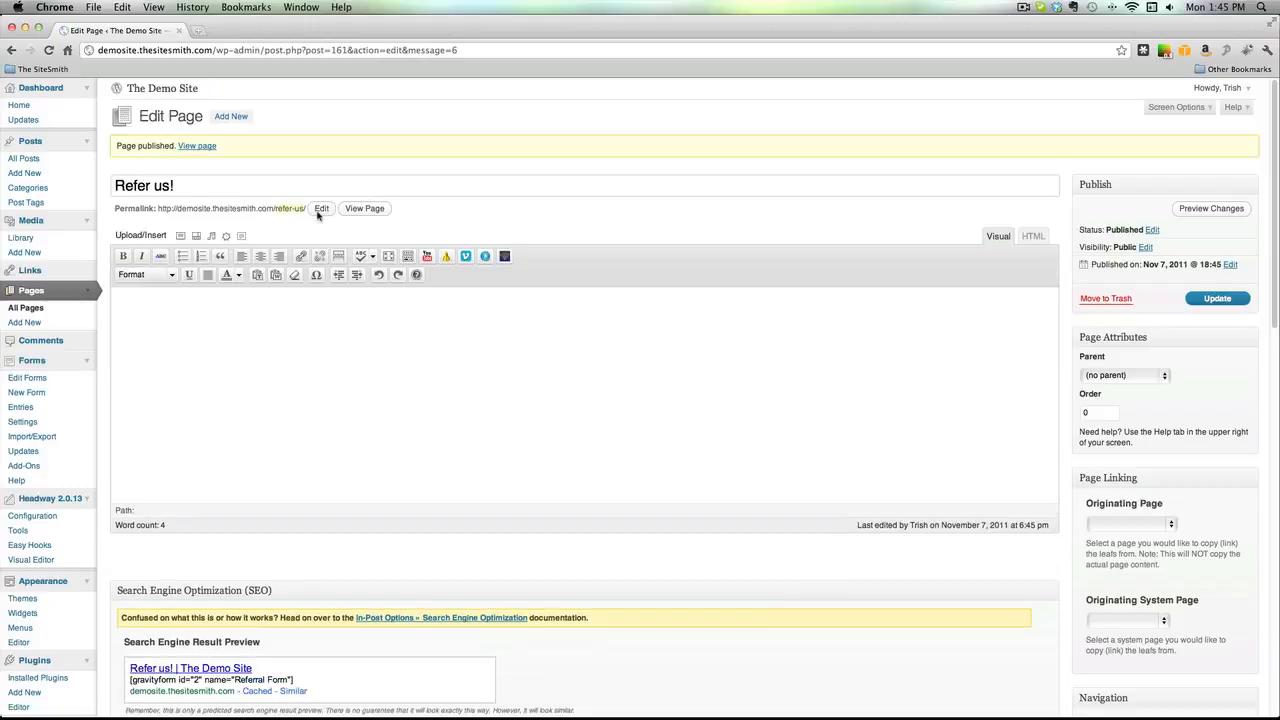
View the published Refer us! page and check the live Referral Form down to Send
click(360, 213)
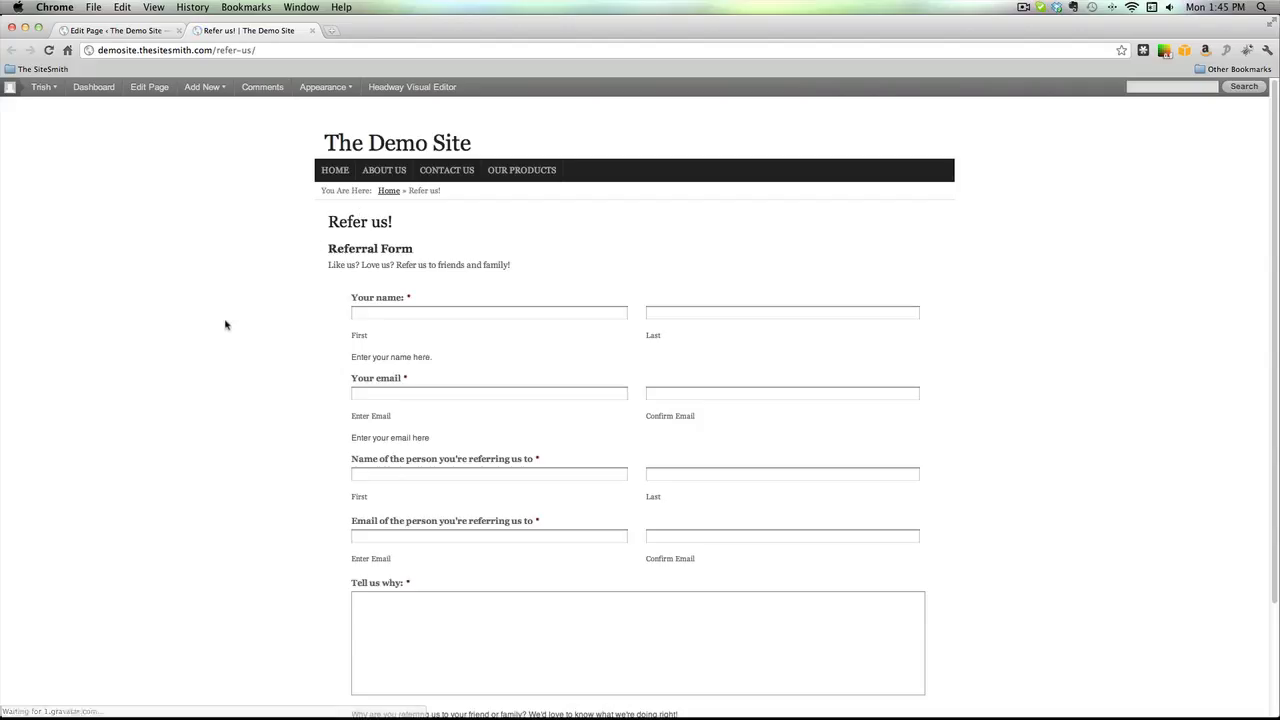
scroll(257, 299, down, 2)
scroll(257, 299, up, 2)
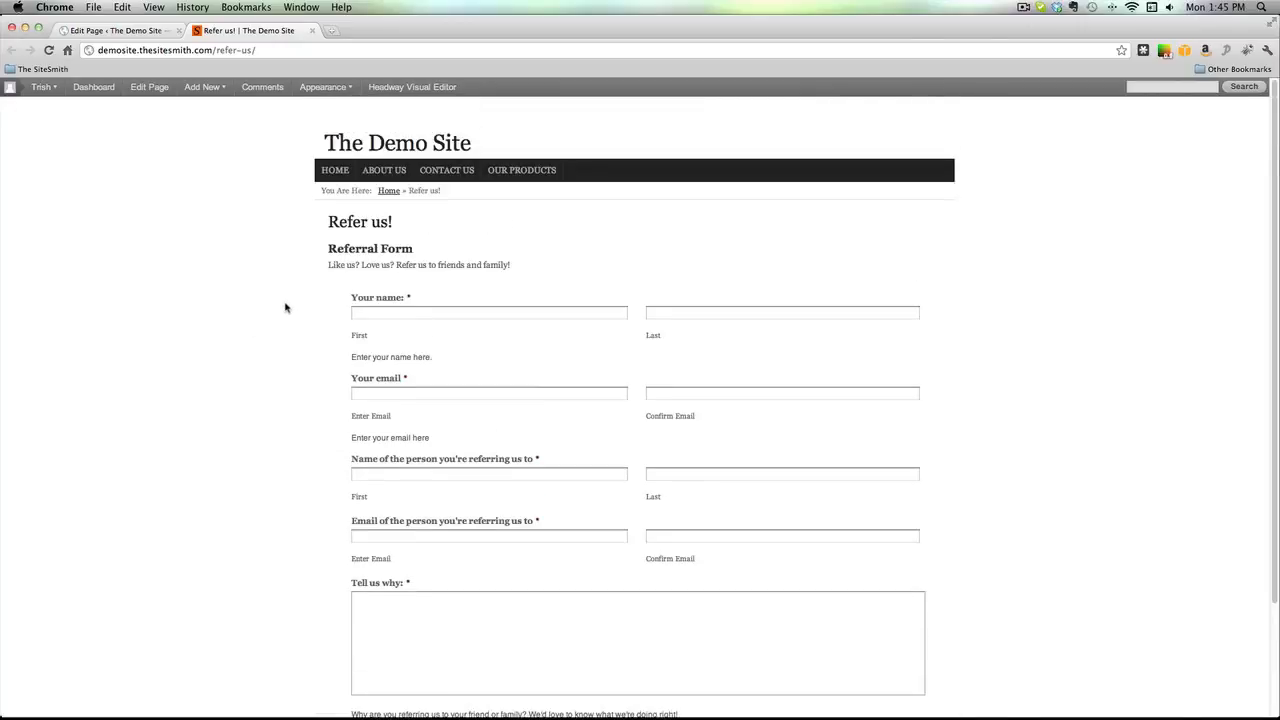
scroll(285, 308, down, 2)
scroll(285, 308, down, 2)
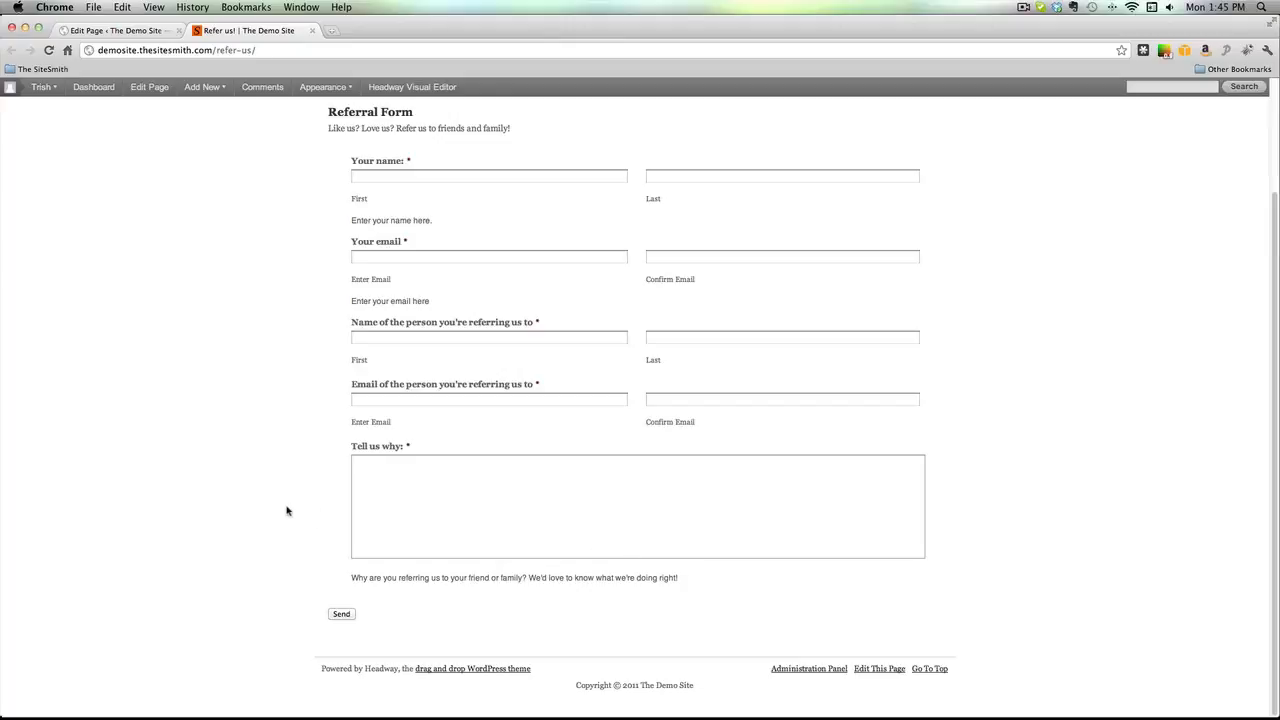
scroll(300, 495, up, 2)
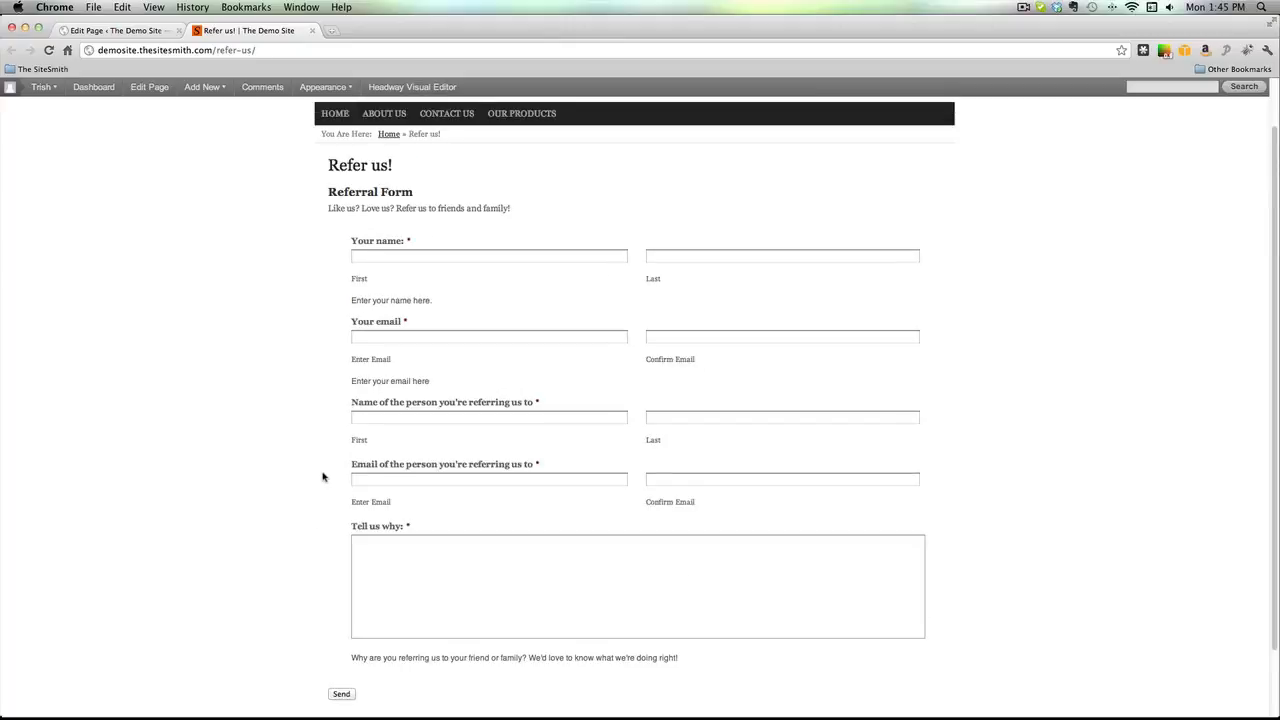